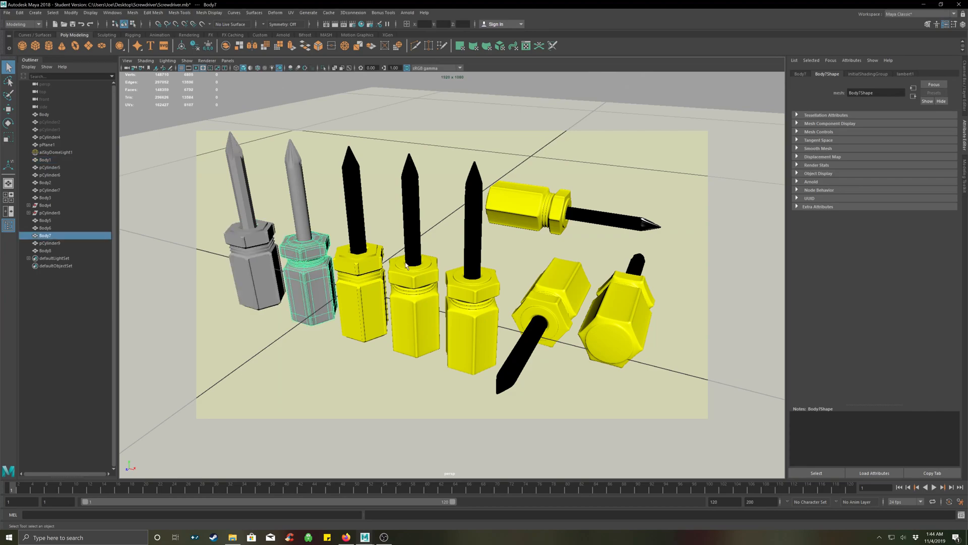
# Examine the wireframes of the grey and yellow upright screwdriver handles by selecting them one at a time.
pyautogui.click(340, 278)
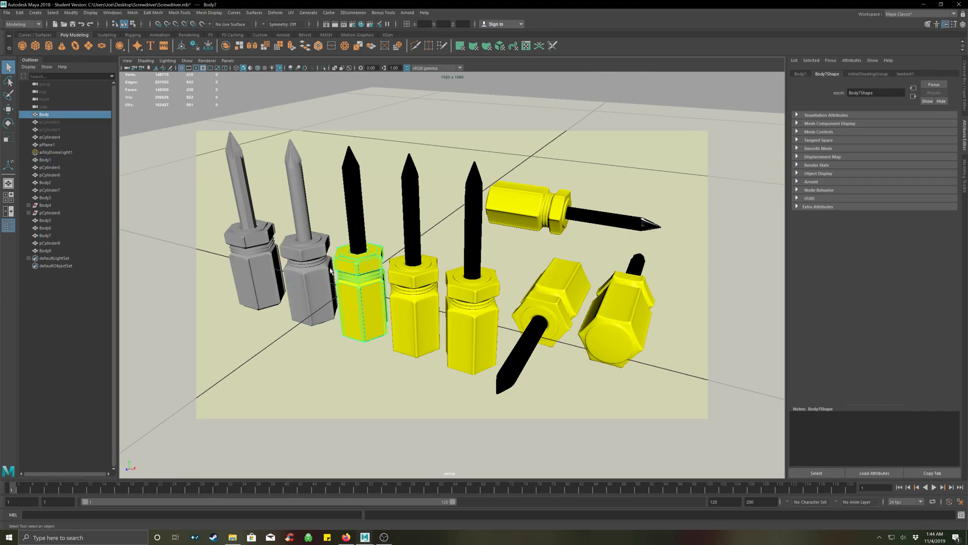
pyautogui.click(262, 246)
pyautogui.click(421, 293)
pyautogui.click(478, 293)
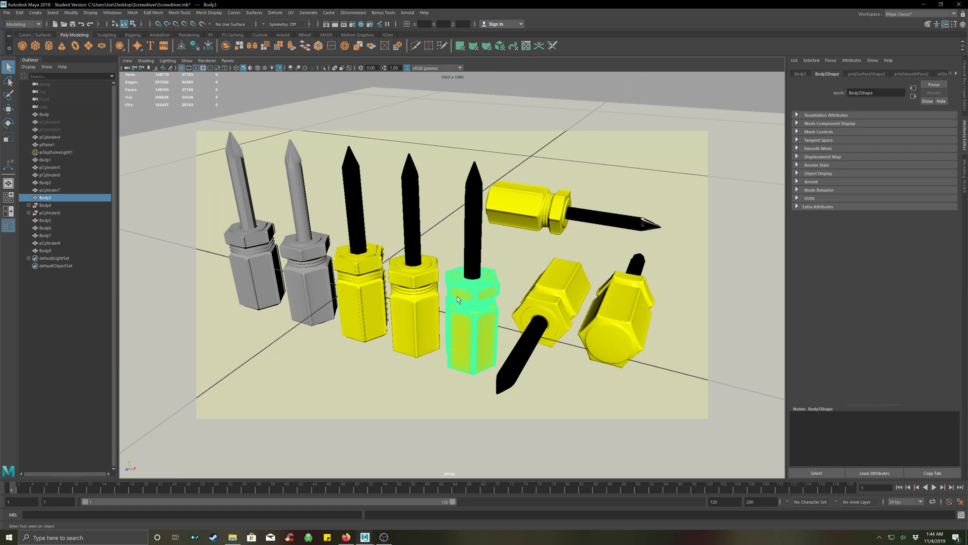
pyautogui.click(260, 247)
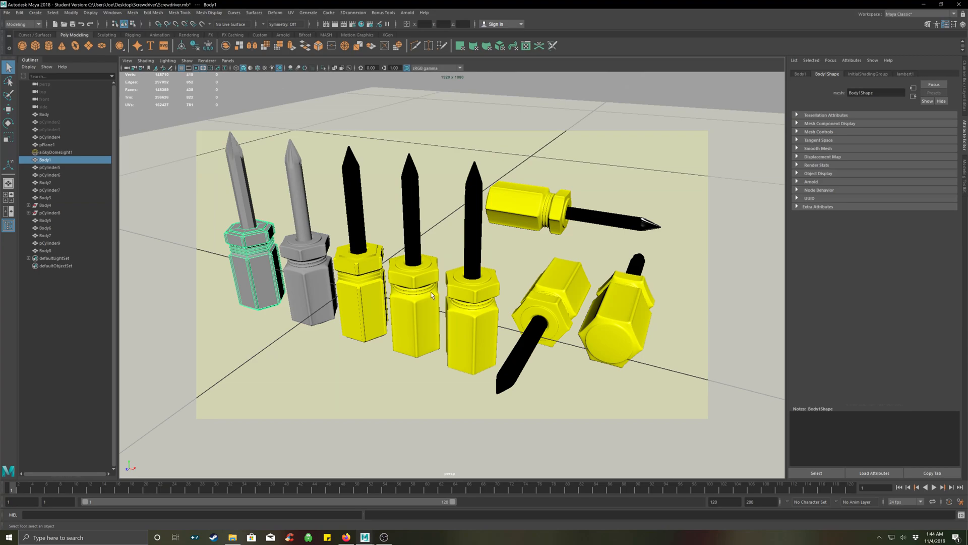
# Delete everything except the grey screwdriver at the far end of the row and the third upright yellow one, using an inverted selection.
pyautogui.scroll(-2, 509, 261)
pyautogui.click(469, 293)
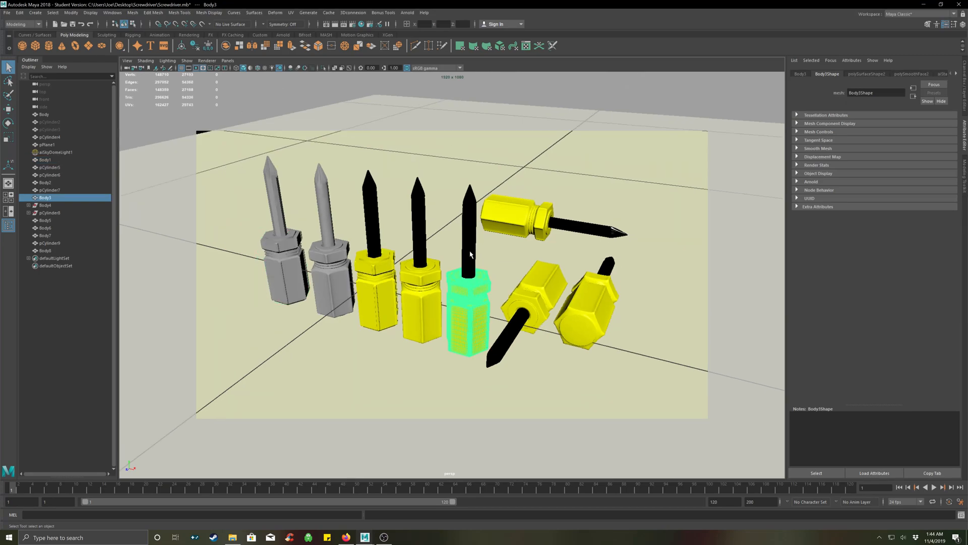
pyautogui.keyDown('shift'); pyautogui.click(470, 254); pyautogui.keyUp('shift')
pyautogui.keyDown('shift'); pyautogui.click(281, 267); pyautogui.keyUp('shift')
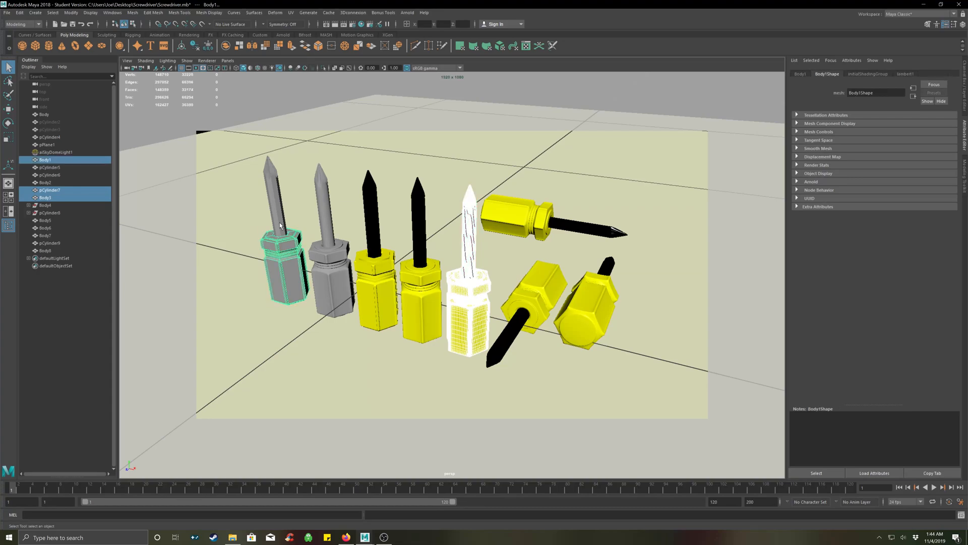
pyautogui.keyDown('shift'); pyautogui.click(279, 236); pyautogui.keyUp('shift')
pyautogui.press('space')
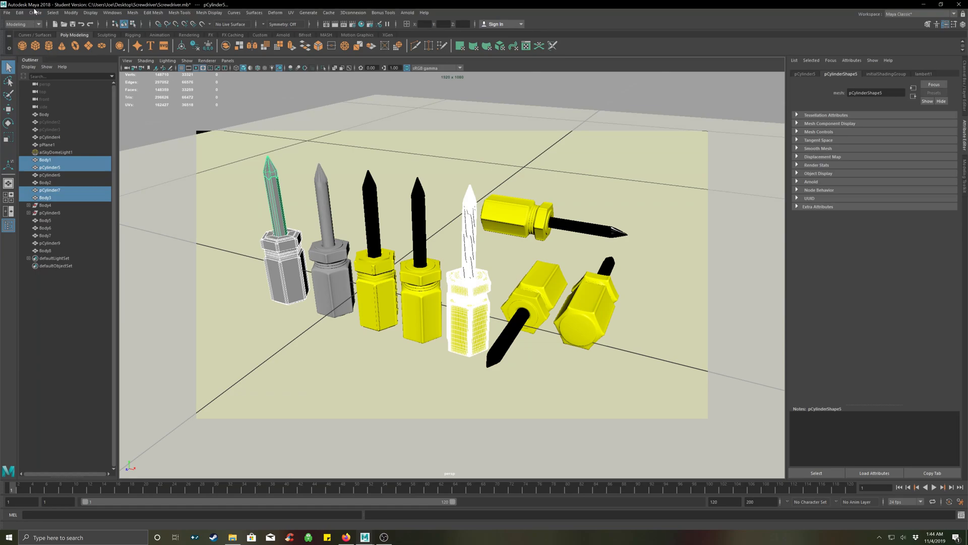
pyautogui.click(19, 12)
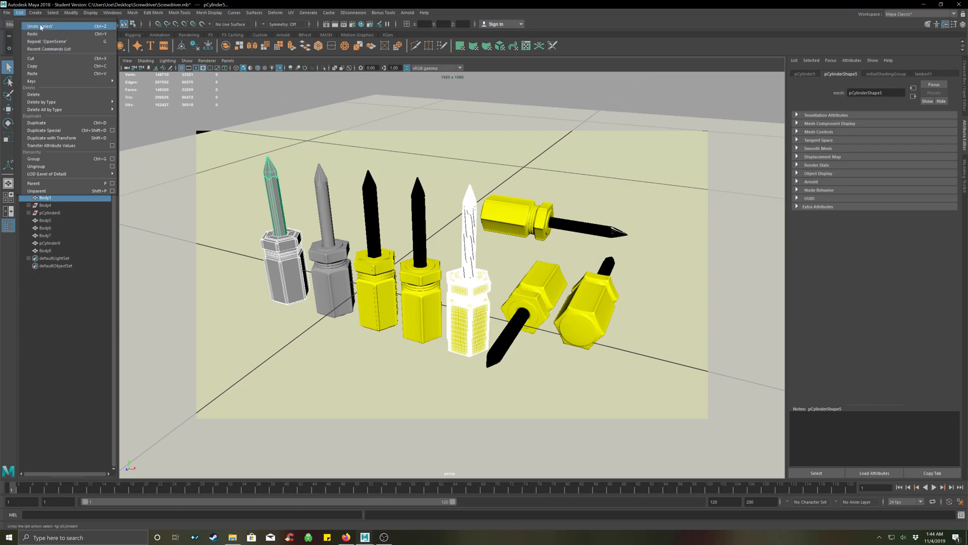
pyautogui.moveTo(53, 12)
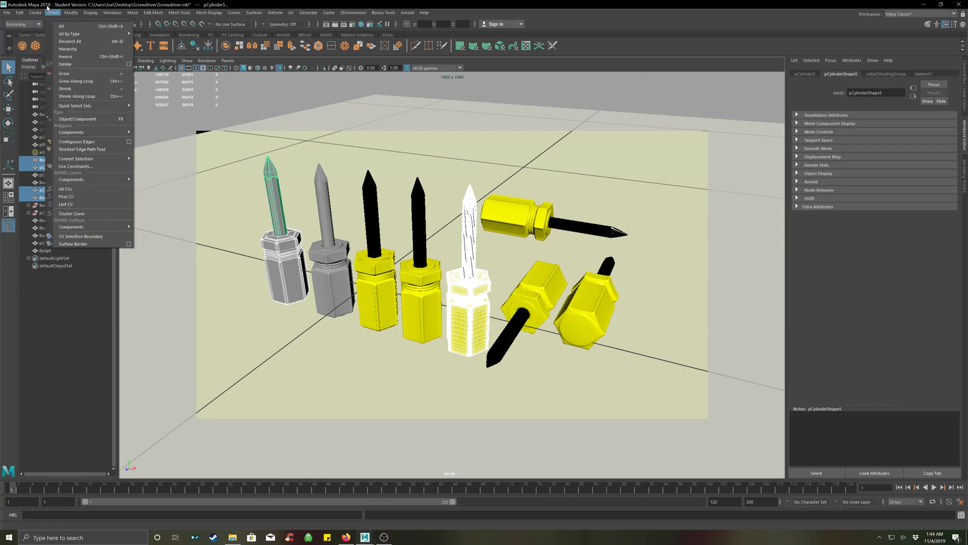
pyautogui.click(69, 49)
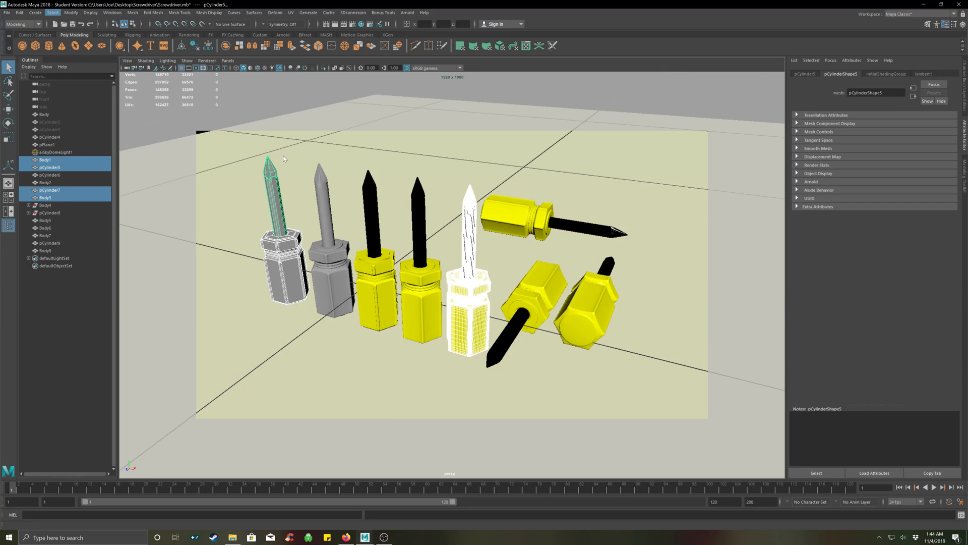
pyautogui.hotkey('ctrl', 'shift', 'i')
pyautogui.press('Delete')
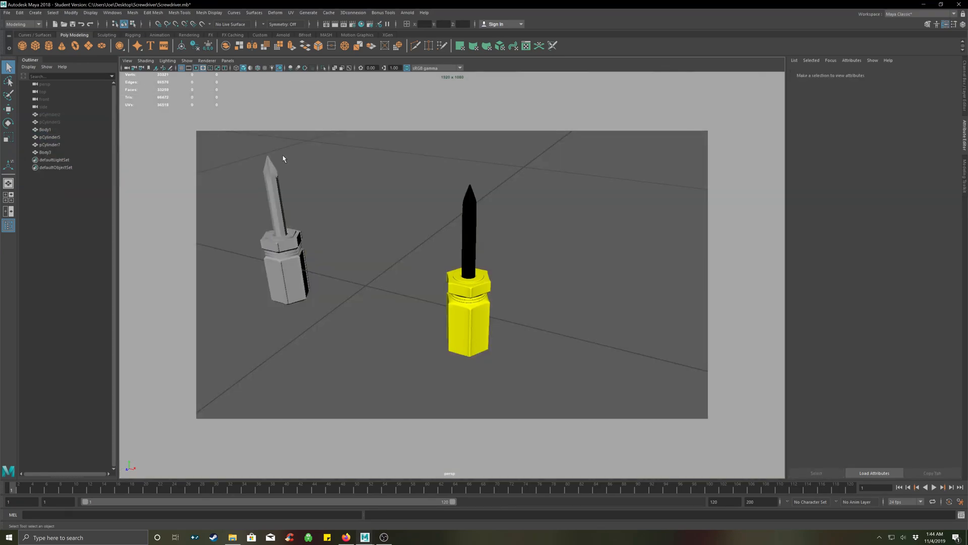
# Move the yellow screwdriver's handle and shaft together so that they stand right beside the grey screwdriver.
pyautogui.keyDown('alt'); pyautogui.moveTo(295, 228); pyautogui.dragTo(471, 233); pyautogui.keyUp('alt')
pyautogui.moveTo(543, 217); pyautogui.dragTo(472, 350)
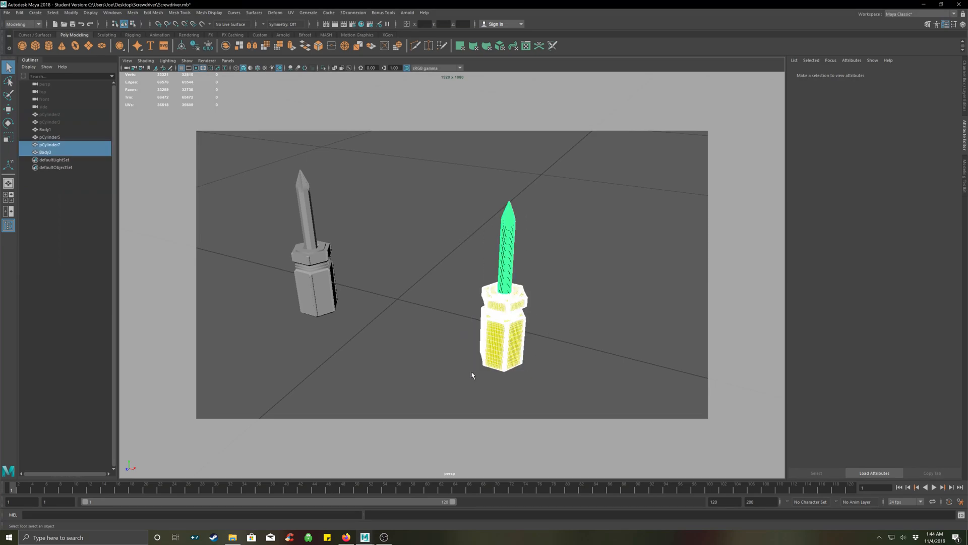
pyautogui.press('w')
pyautogui.moveTo(542, 266); pyautogui.dragTo(536, 309)
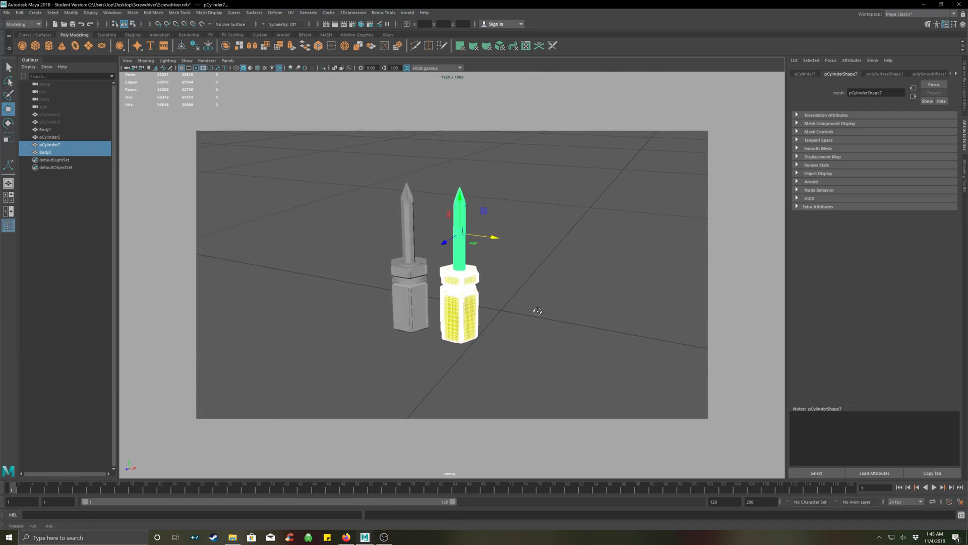
pyautogui.click(537, 293)
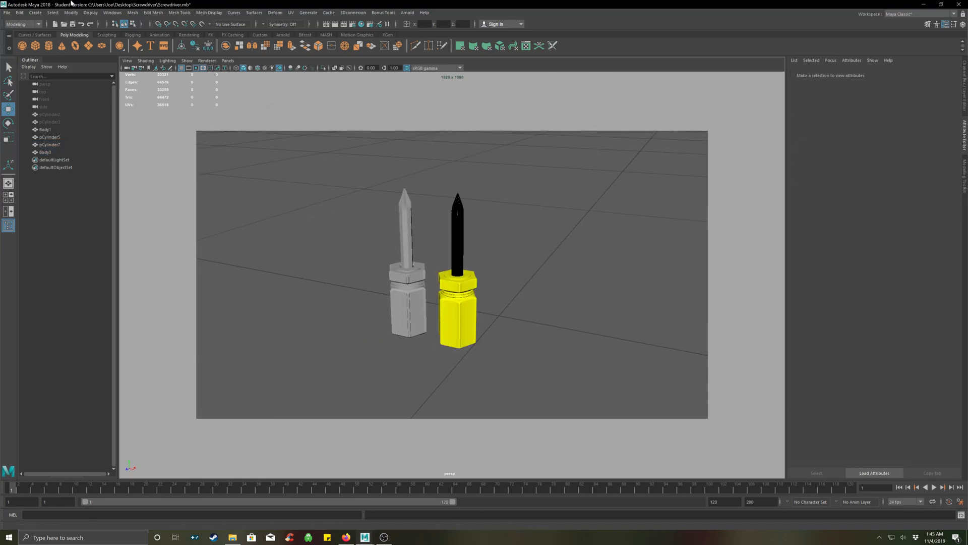
# Turn off the resolution gate in the perspective view and frame both screwdrivers.
pyautogui.click(202, 70)
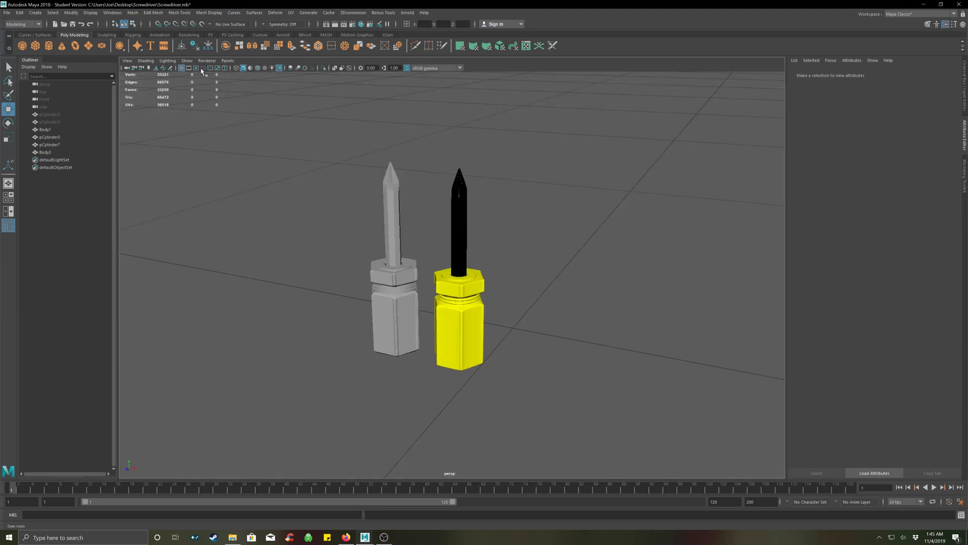
pyautogui.scroll(6, 524, 281)
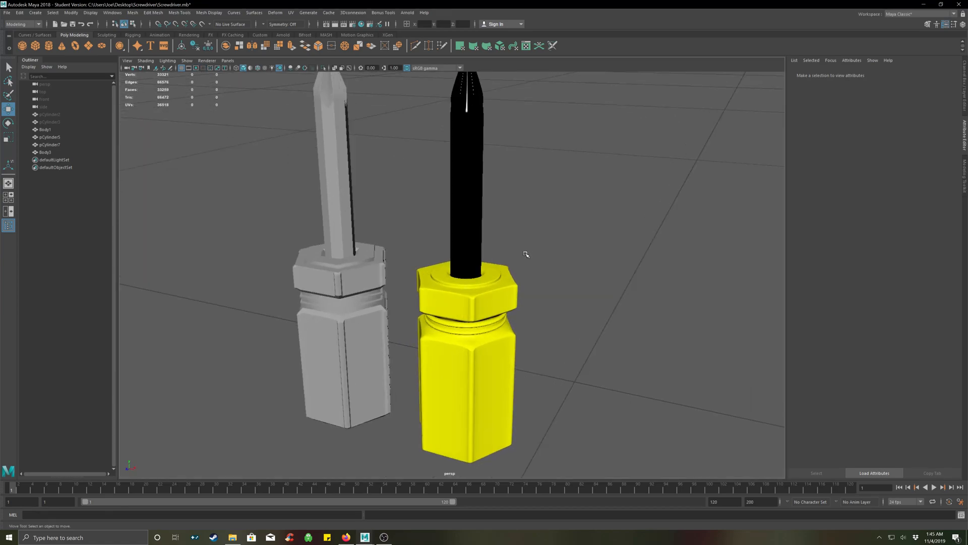
pyautogui.keyDown('alt'); pyautogui.moveTo(543, 223); pyautogui.dragTo(540, 251); pyautogui.keyUp('alt')
pyautogui.scroll(-3, 547, 250)
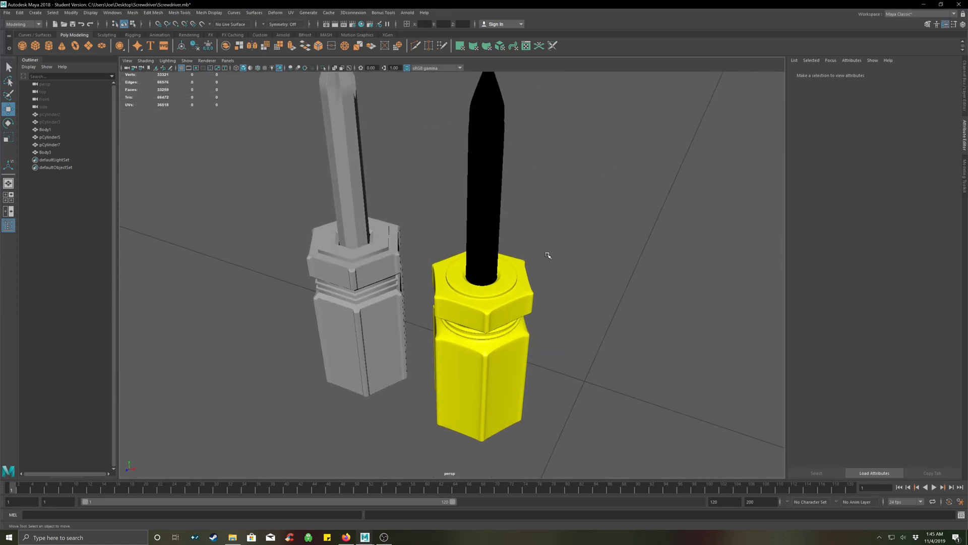
pyautogui.scroll(-2, 544, 260)
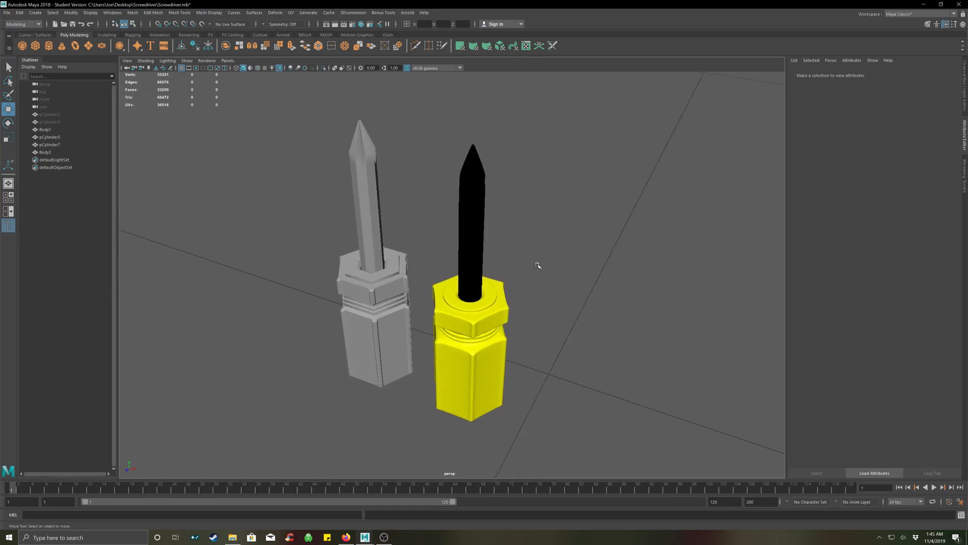
# Compare the wireframes of the grey and yellow handles by selecting them alternately.
pyautogui.click(384, 277)
pyautogui.click(470, 316)
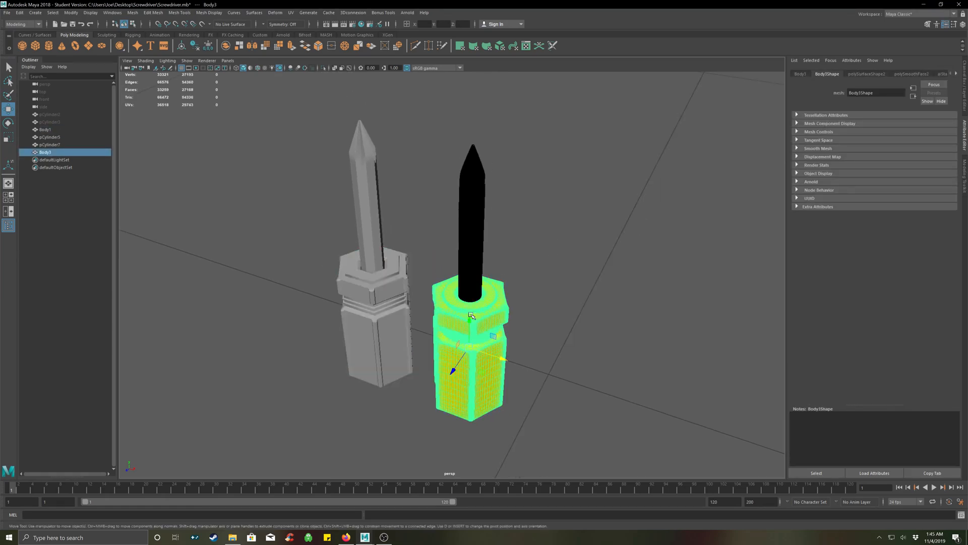
pyautogui.scroll(8, 470, 310)
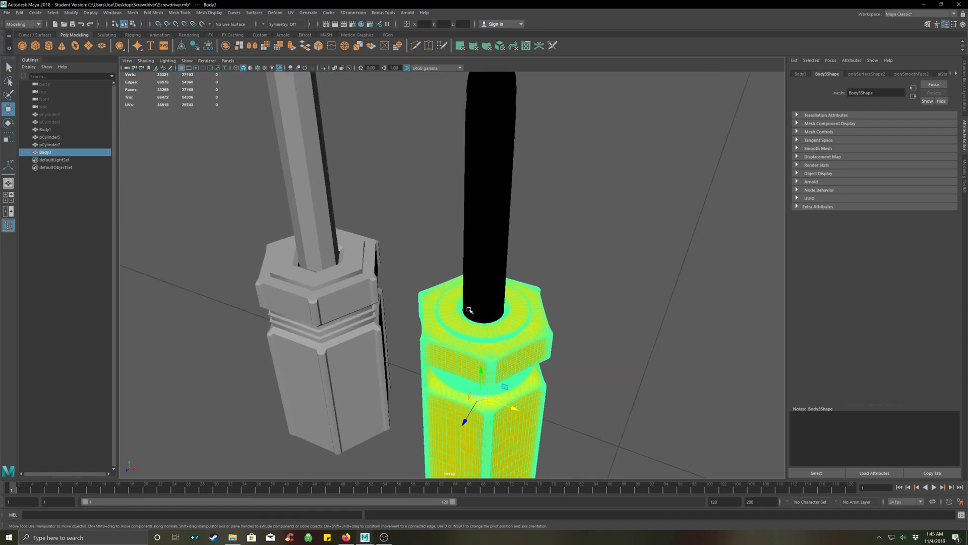
pyautogui.scroll(-5, 470, 315)
pyautogui.keyDown('alt'); pyautogui.moveTo(461, 402); pyautogui.dragTo(435, 395); pyautogui.keyUp('alt')
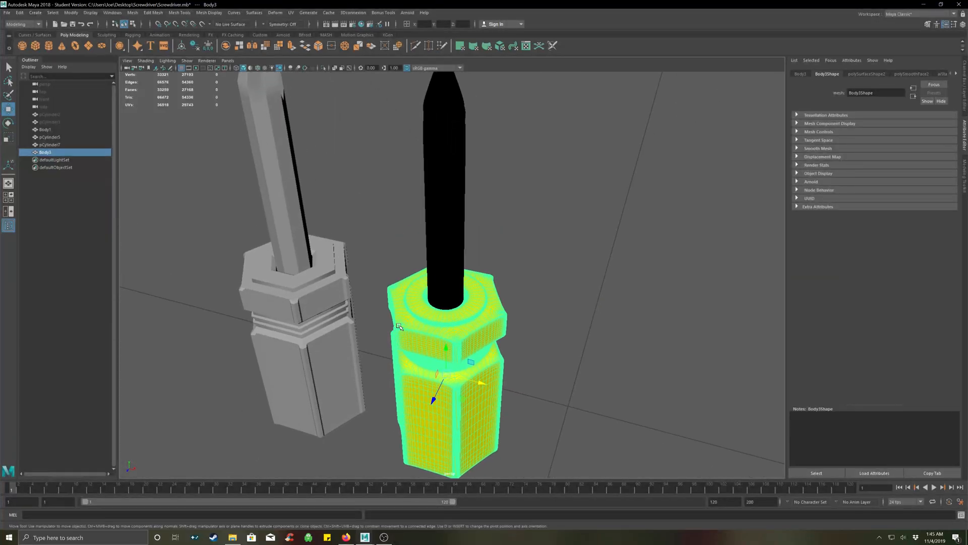
pyautogui.click(298, 285)
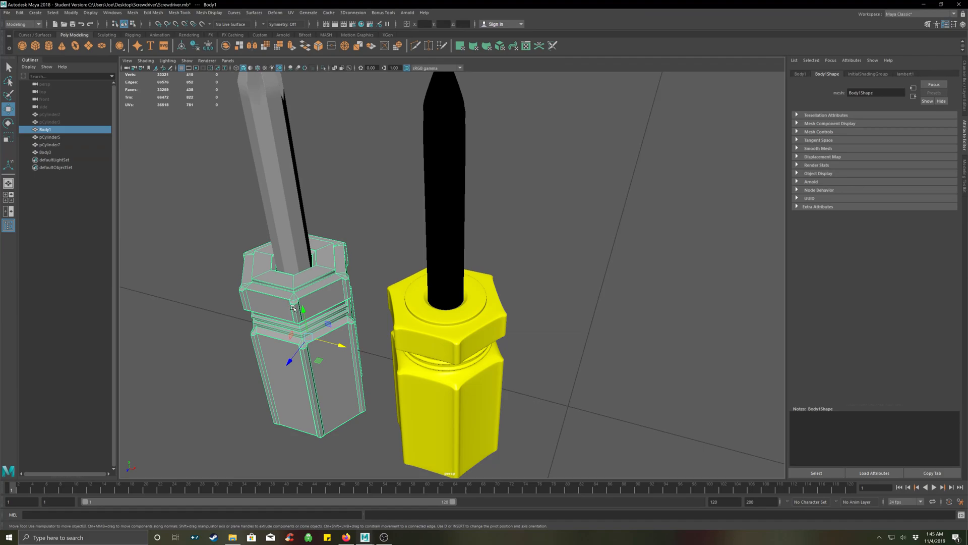
pyautogui.click(446, 336)
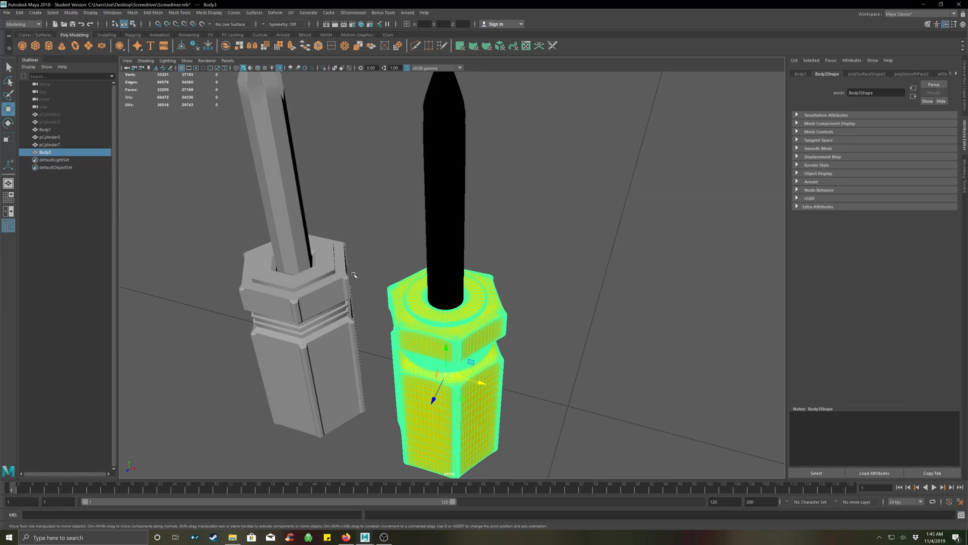
pyautogui.click(325, 289)
pyautogui.click(372, 260)
pyautogui.click(318, 287)
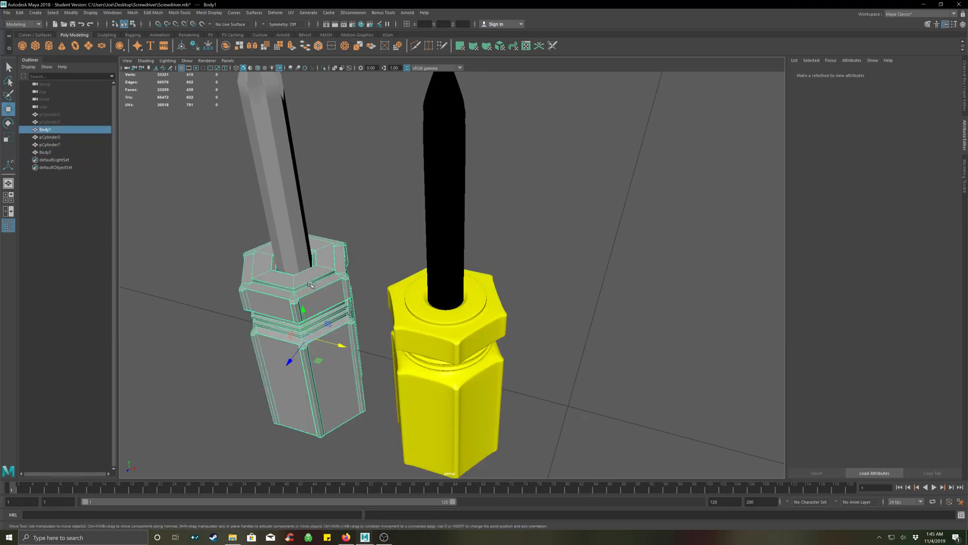
# Examine the grey handle's hexagonal collar and the opening around its shaft up close.
pyautogui.keyDown('alt'); pyautogui.moveTo(359, 294); pyautogui.dragTo(336, 306); pyautogui.keyUp('alt')
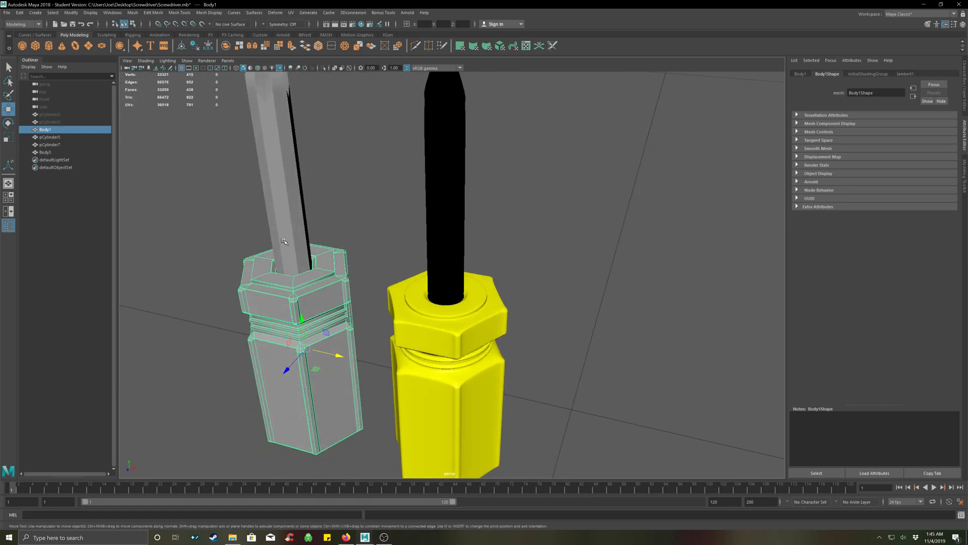
pyautogui.click(284, 242)
pyautogui.click(307, 304)
pyautogui.keyDown('alt'); pyautogui.moveTo(342, 282); pyautogui.dragTo(313, 285); pyautogui.keyUp('alt')
pyautogui.keyDown('alt'); pyautogui.moveTo(298, 285); pyautogui.dragTo(369, 305, button='middle'); pyautogui.keyUp('alt')
pyautogui.scroll(6, 347, 288)
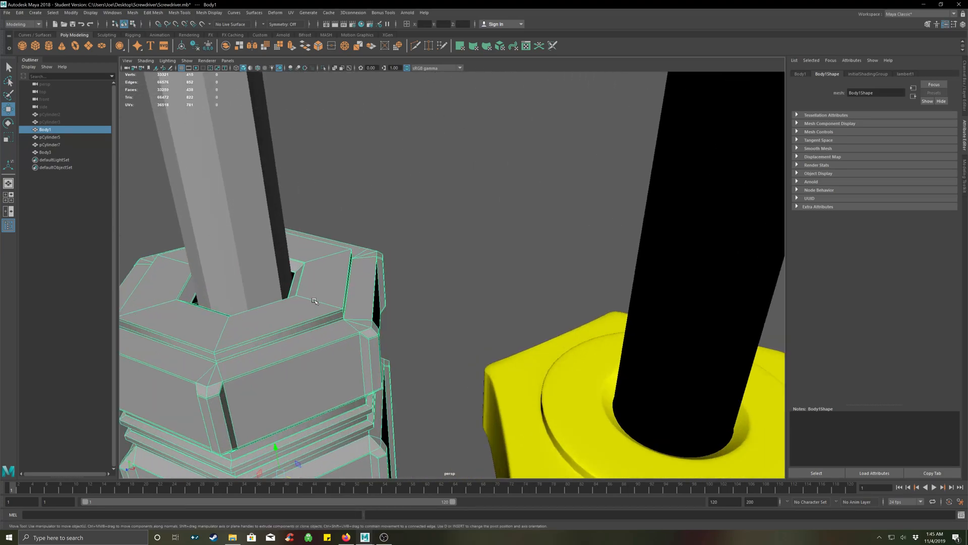
pyautogui.keyDown('alt'); pyautogui.moveTo(281, 306); pyautogui.dragTo(405, 268); pyautogui.keyUp('alt')
pyautogui.scroll(3, 403, 280)
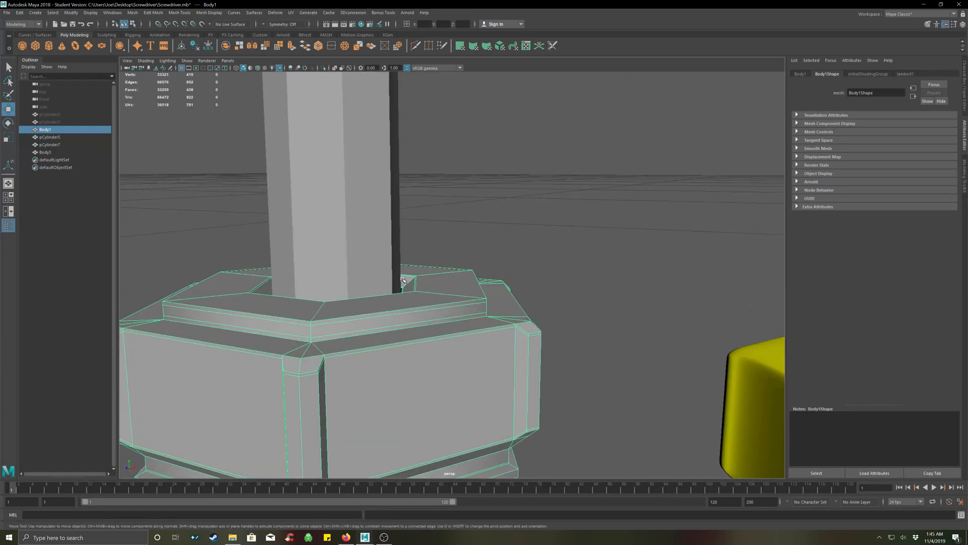
pyautogui.scroll(-5, 403, 280)
pyautogui.keyDown('alt'); pyautogui.moveTo(410, 230); pyautogui.dragTo(358, 332, button='middle'); pyautogui.keyUp('alt')
pyautogui.keyDown('alt'); pyautogui.moveTo(374, 258); pyautogui.dragTo(339, 232); pyautogui.keyUp('alt')
# Examine the grey screwdriver's shaft wireframe and compare it with the black shaft from several angles.
pyautogui.click(339, 232)
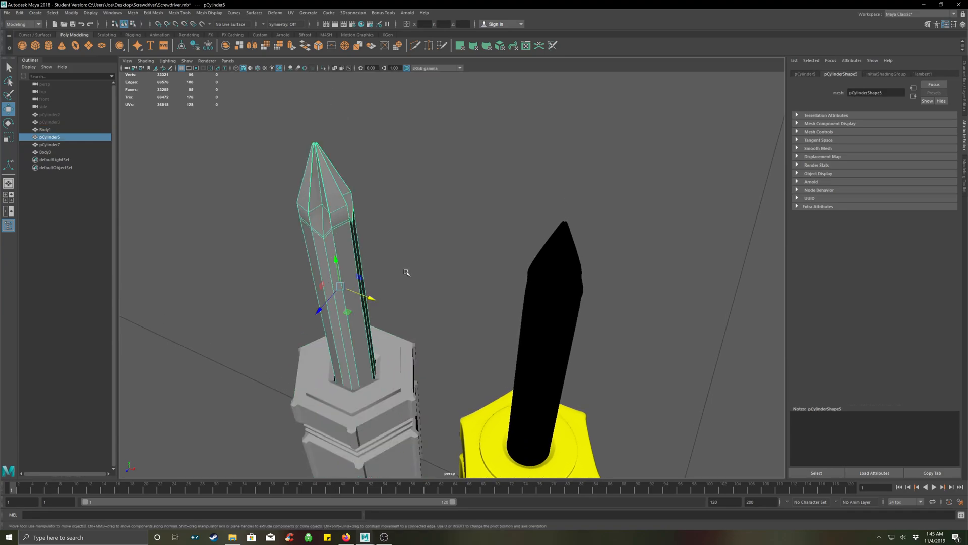
pyautogui.keyDown('alt'); pyautogui.moveTo(398, 275); pyautogui.dragTo(369, 272); pyautogui.keyUp('alt')
pyautogui.scroll(-5, 330, 327)
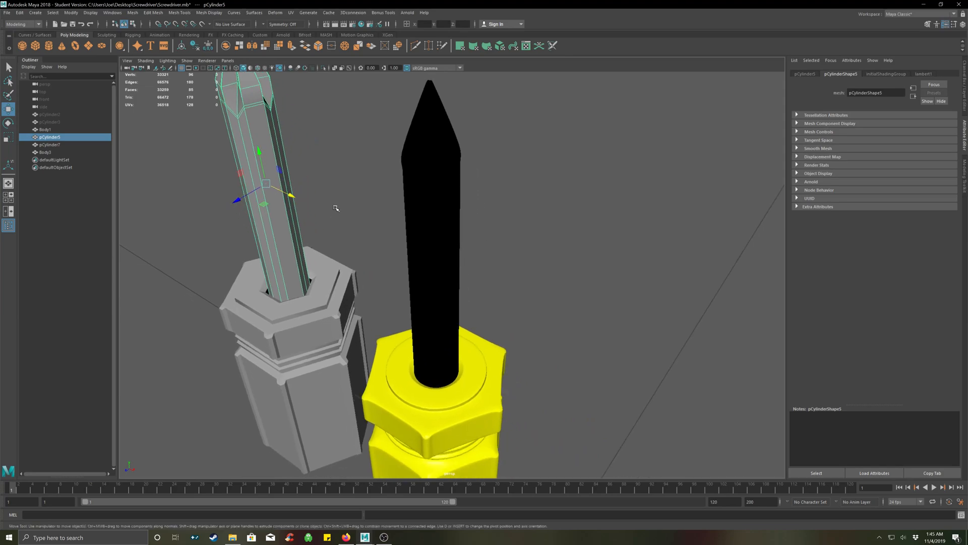
pyautogui.keyDown('alt'); pyautogui.moveTo(330, 327); pyautogui.dragTo(381, 311); pyautogui.keyUp('alt')
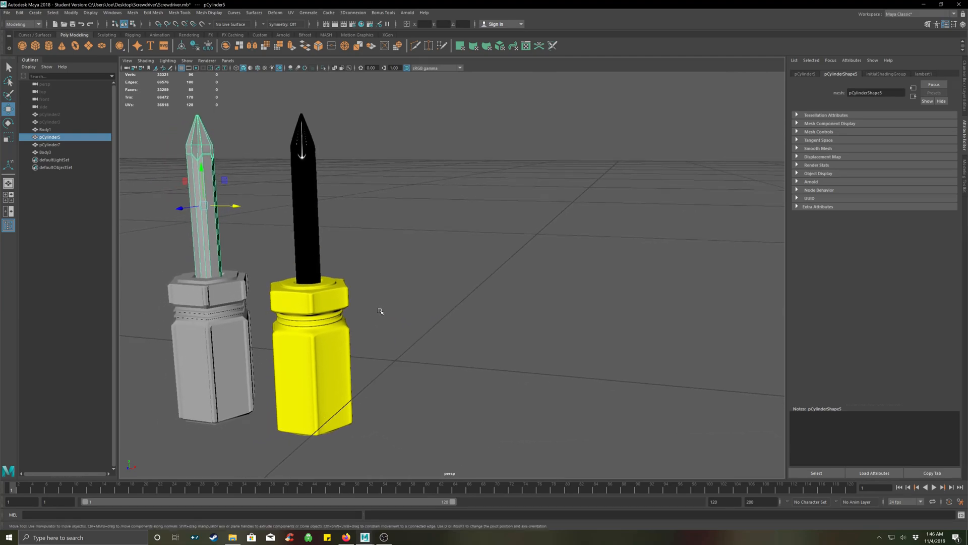
pyautogui.keyDown('alt'); pyautogui.moveTo(308, 301); pyautogui.dragTo(409, 306); pyautogui.keyUp('alt')
# Examine the yellow handle's collar wireframe and rounded corners up close, and compare them with the grey handle's.
pyautogui.click(362, 314)
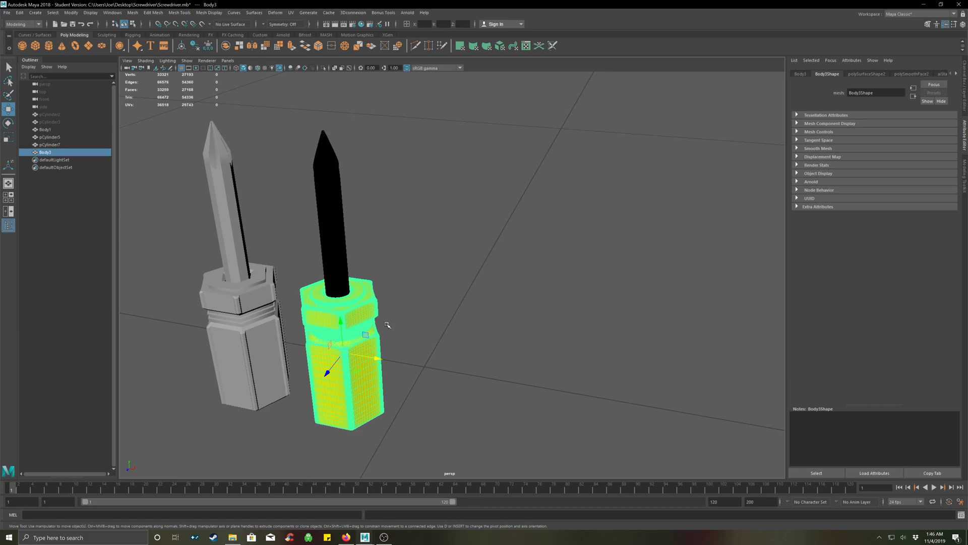
pyautogui.scroll(8, 324, 313)
pyautogui.keyDown('alt'); pyautogui.moveTo(252, 313); pyautogui.dragTo(473, 262, button='middle'); pyautogui.keyUp('alt')
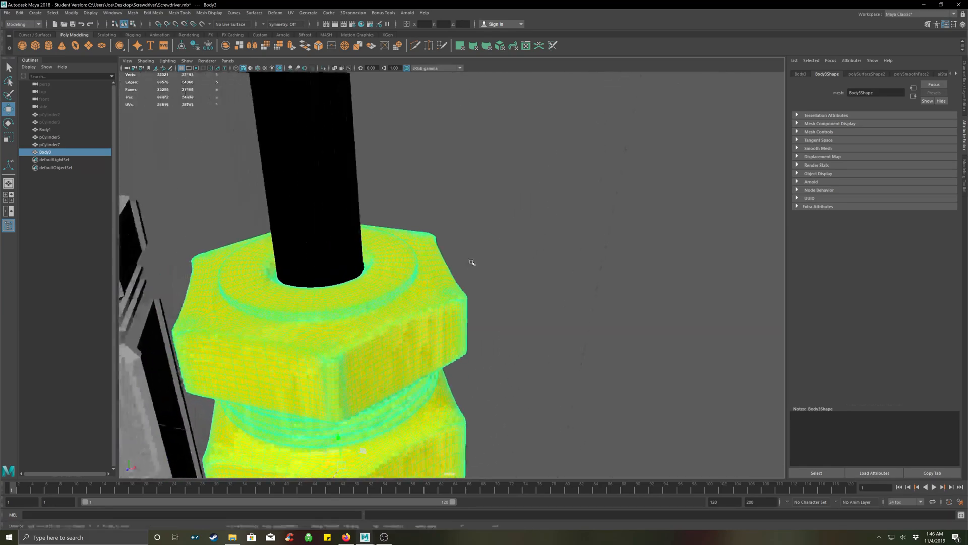
pyautogui.scroll(4, 356, 340)
pyautogui.keyDown('alt'); pyautogui.moveTo(317, 351); pyautogui.dragTo(441, 286, button='middle'); pyautogui.keyUp('alt')
pyautogui.scroll(3, 442, 285)
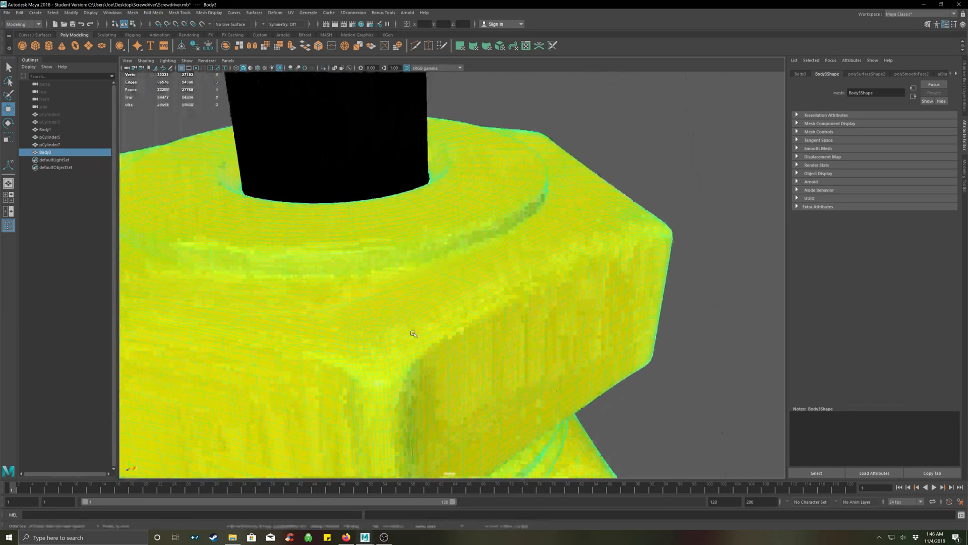
pyautogui.scroll(3, 398, 333)
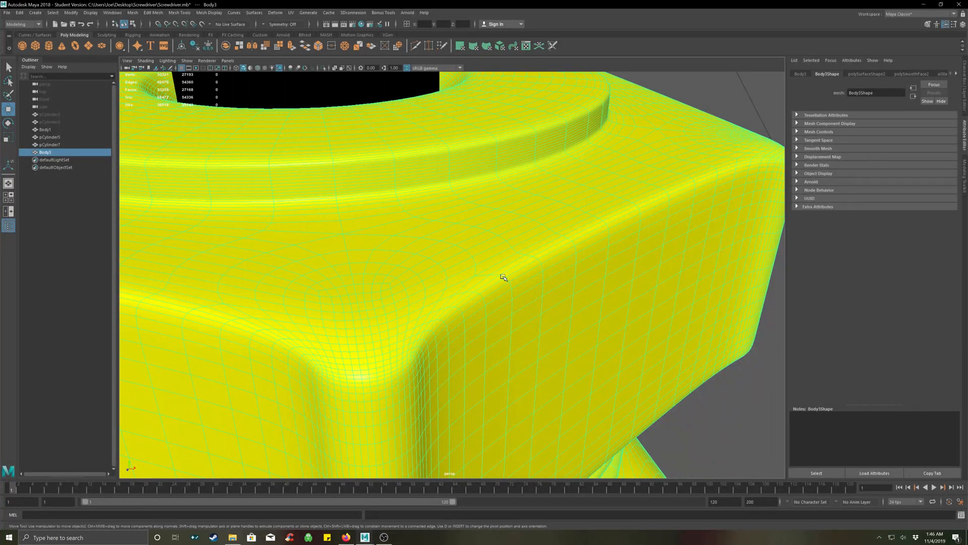
pyautogui.scroll(-8, 513, 277)
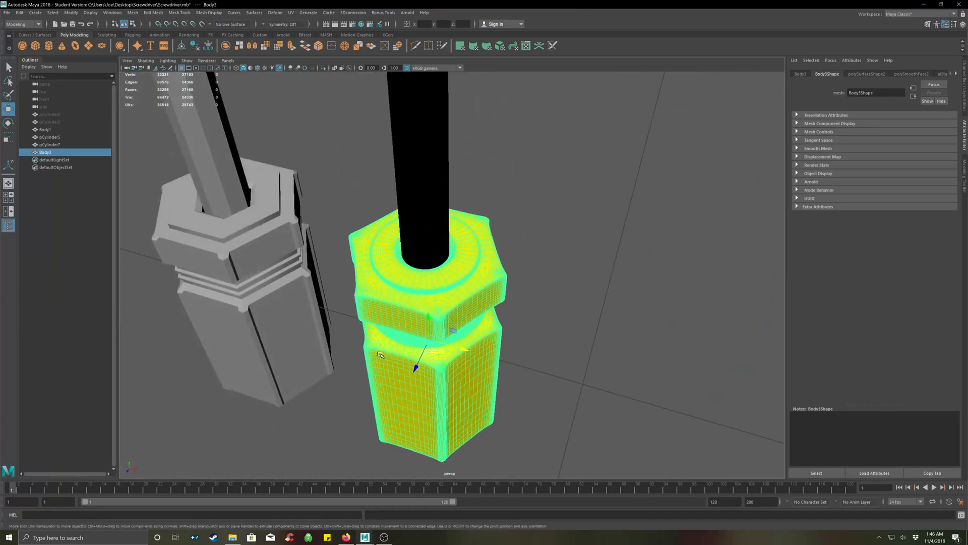
pyautogui.keyDown('alt'); pyautogui.moveTo(485, 305); pyautogui.dragTo(439, 325); pyautogui.keyUp('alt')
pyautogui.click(337, 234)
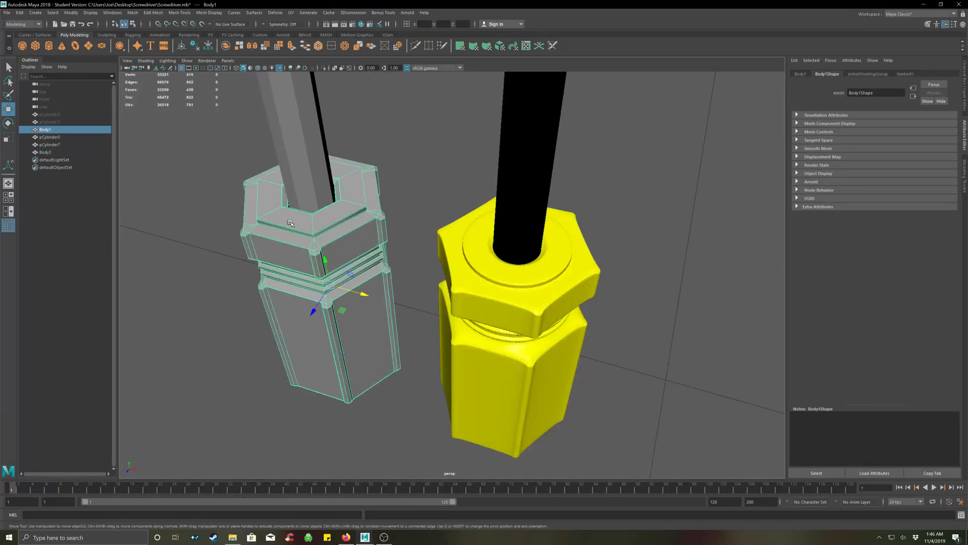
# Delete the grey low-poly screwdriver's handle and shaft, leaving the yellow smoothed one.
pyautogui.keyDown('alt'); pyautogui.moveTo(503, 356); pyautogui.dragTo(388, 307); pyautogui.keyUp('alt')
pyautogui.scroll(-3, 388, 307)
pyautogui.keyDown('alt'); pyautogui.moveTo(454, 296); pyautogui.dragTo(482, 337, button='middle'); pyautogui.keyUp('alt')
pyautogui.moveTo(336, 208); pyautogui.dragTo(269, 358)
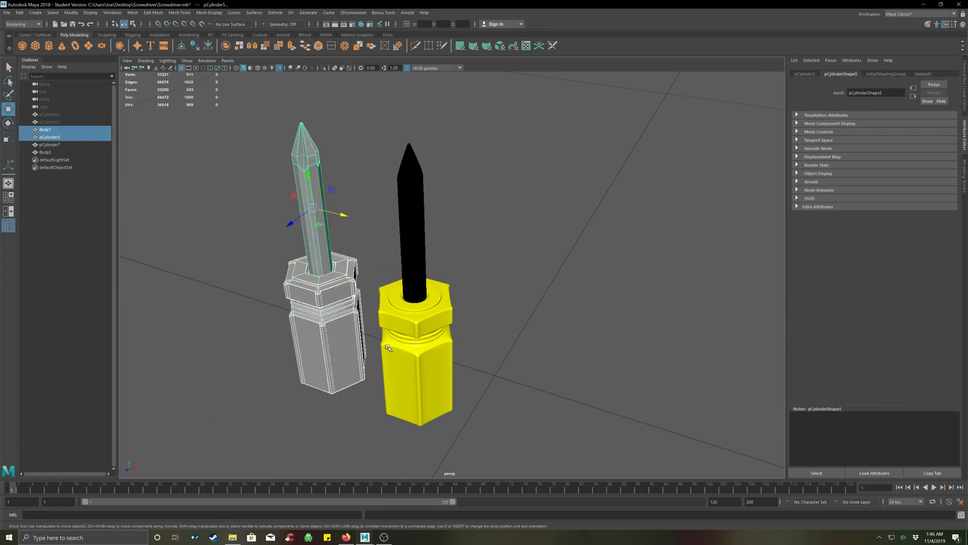
pyautogui.press('Delete')
# Open the UV Editor and select the black shaft to show its UV layout.
pyautogui.moveTo(491, 237); pyautogui.dragTo(348, 396)
pyautogui.click(515, 327)
pyautogui.click(408, 224)
pyautogui.click(539, 307)
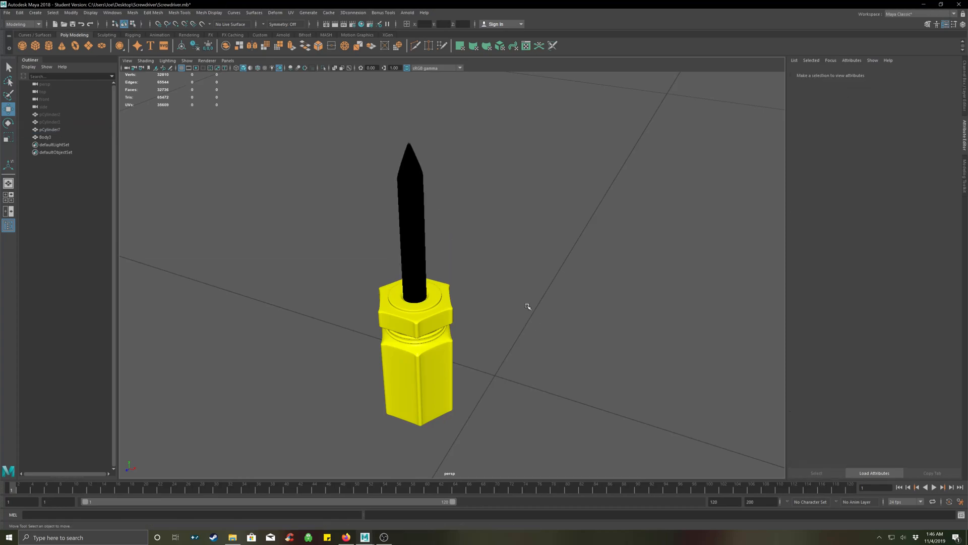
pyautogui.keyDown('alt'); pyautogui.moveTo(455, 338); pyautogui.dragTo(482, 359, button='right'); pyautogui.keyUp('alt')
pyautogui.keyDown('alt'); pyautogui.moveTo(490, 355); pyautogui.dragTo(408, 398); pyautogui.keyUp('alt')
pyautogui.click(301, 235)
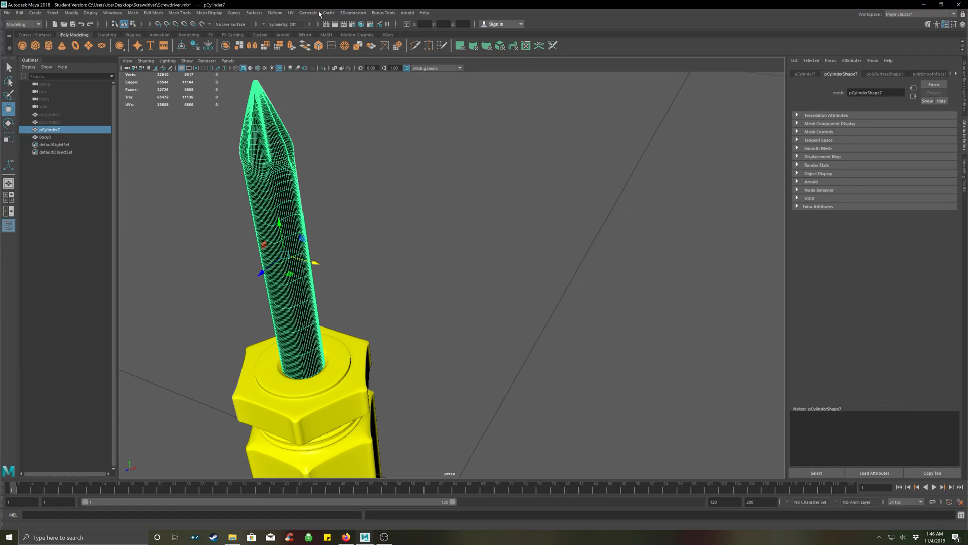
pyautogui.click(291, 13)
pyautogui.click(313, 20)
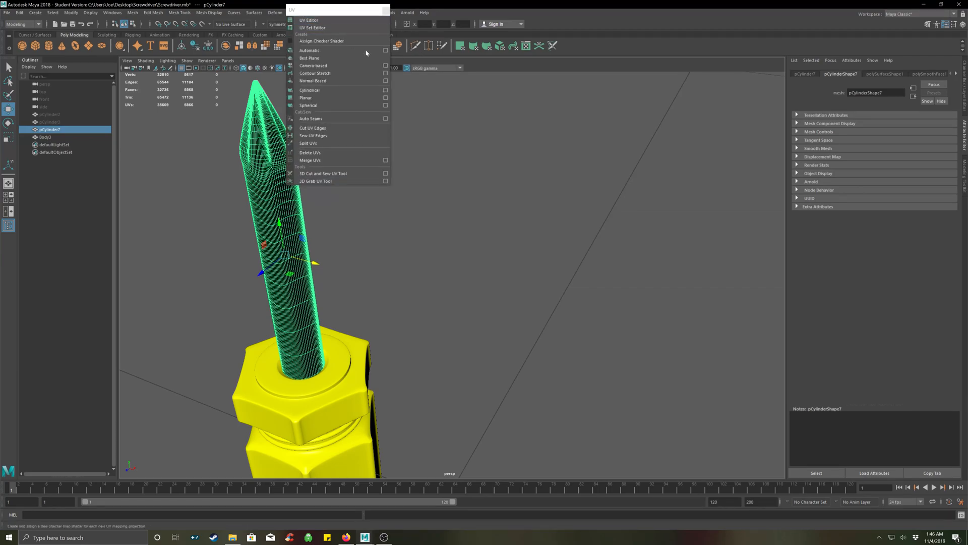
pyautogui.click(480, 143)
pyautogui.moveTo(327, 14); pyautogui.dragTo(540, 142)
pyautogui.click(528, 147)
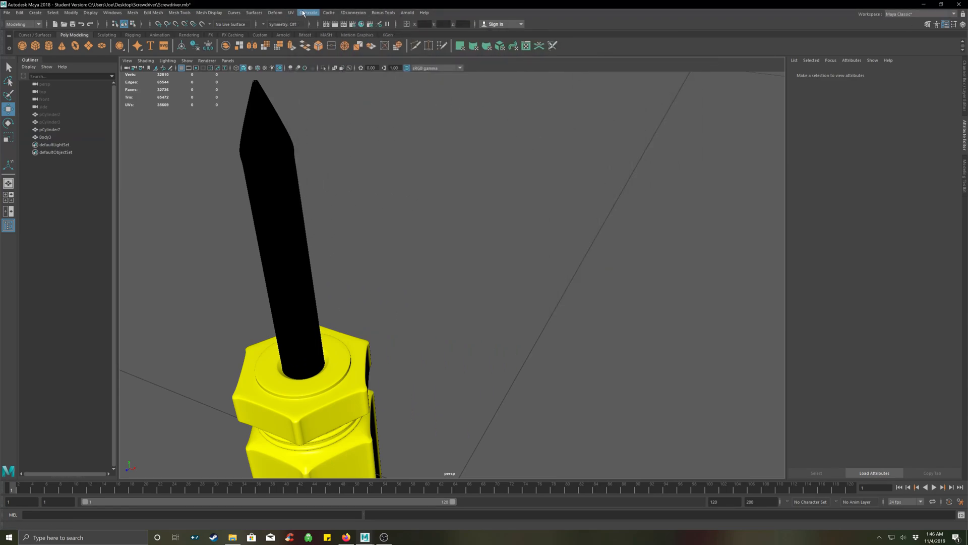
pyautogui.click(291, 13)
pyautogui.click(309, 27)
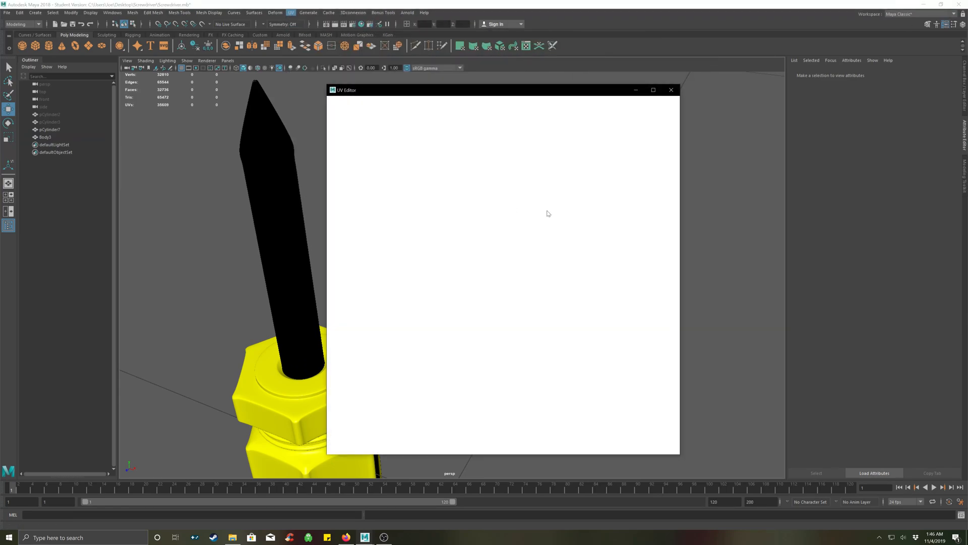
pyautogui.click(295, 188)
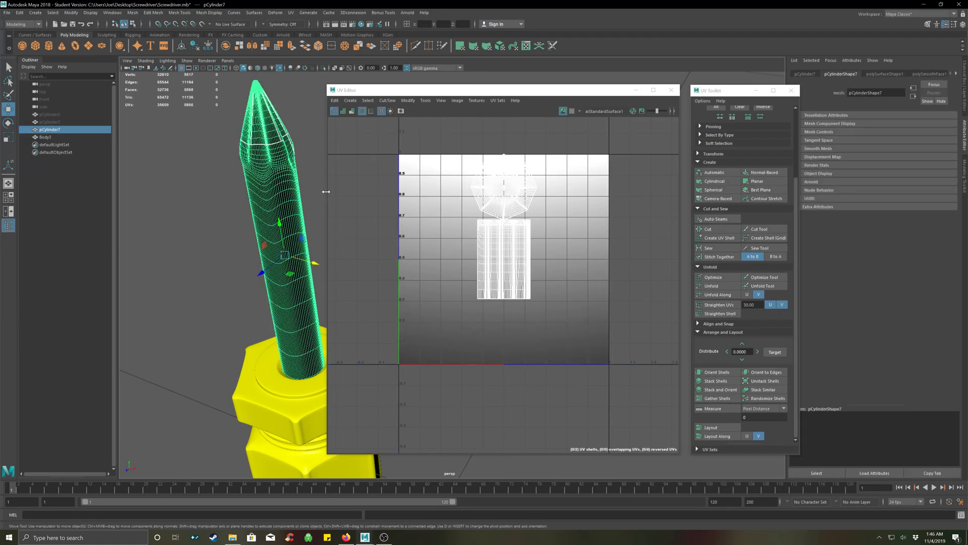
# Select all of the shaft's UVs and apply a Camera-Based projection to them.
pyautogui.scroll(5, 588, 253)
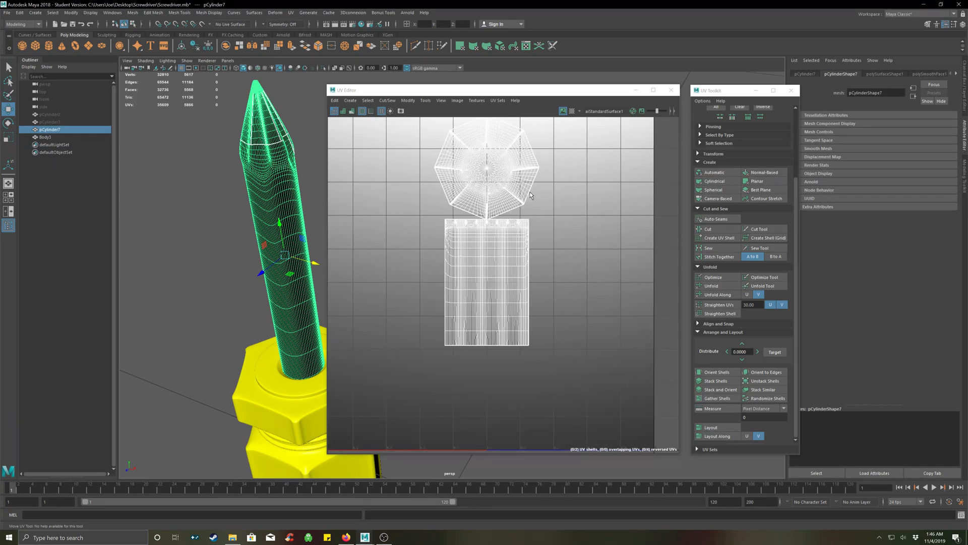
pyautogui.scroll(3, 583, 227)
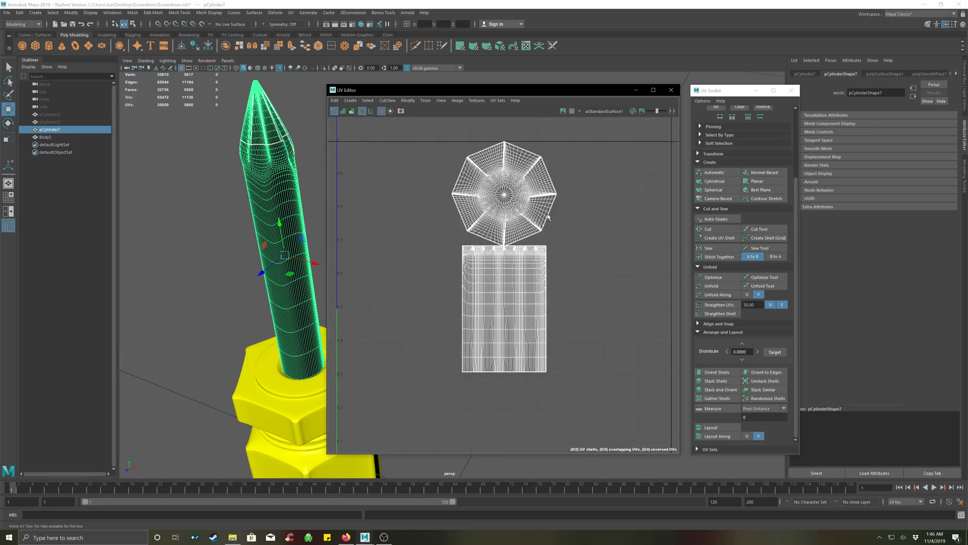
pyautogui.moveTo(582, 272)
pyautogui.keyDown('alt'); pyautogui.mouseDown(button='middle')
pyautogui.moveTo(590, 296)
pyautogui.moveTo(590, 283)
pyautogui.mouseUp(button='middle'); pyautogui.keyUp('alt')
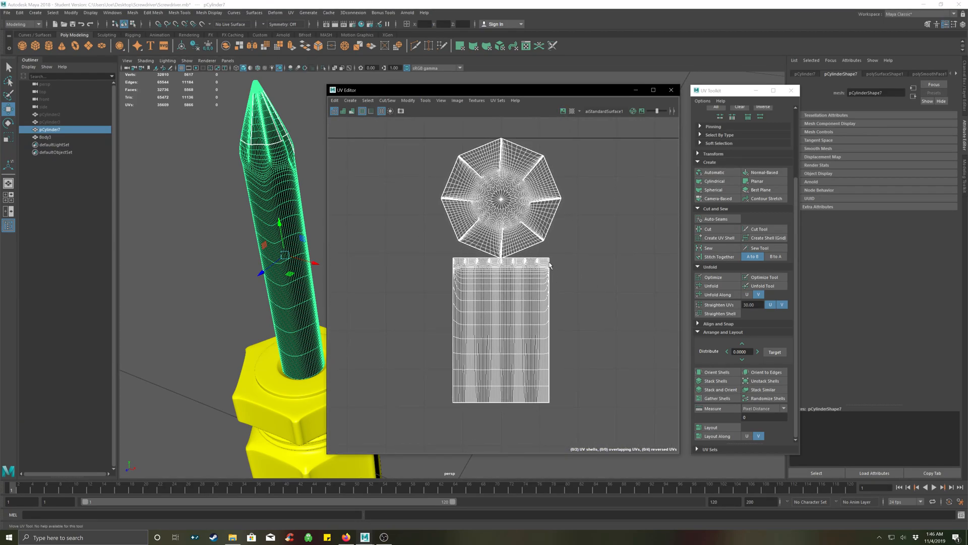
pyautogui.moveTo(527, 212); pyautogui.dragTo(503, 197, button='right')
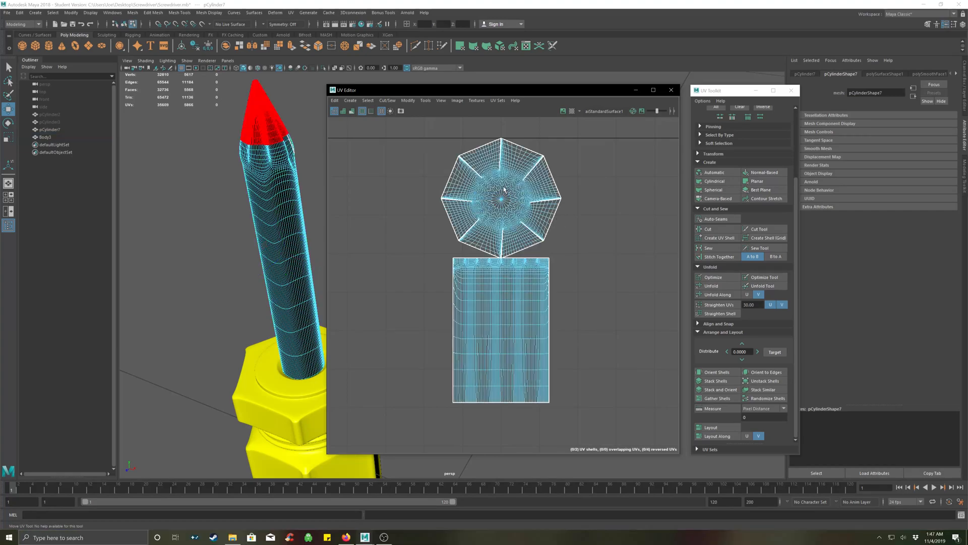
pyautogui.moveTo(567, 140); pyautogui.dragTo(432, 415)
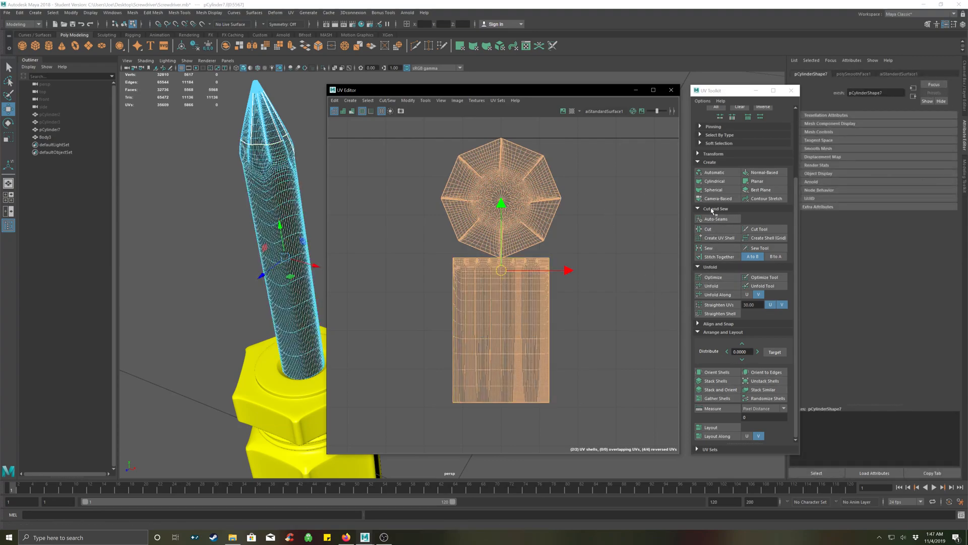
pyautogui.click(717, 198)
pyautogui.click(545, 217)
pyautogui.keyDown('alt'); pyautogui.moveTo(411, 285); pyautogui.dragTo(558, 246, button='middle'); pyautogui.keyUp('alt')
pyautogui.keyDown('alt'); pyautogui.moveTo(567, 350); pyautogui.dragTo(513, 296, button='middle'); pyautogui.keyUp('alt')
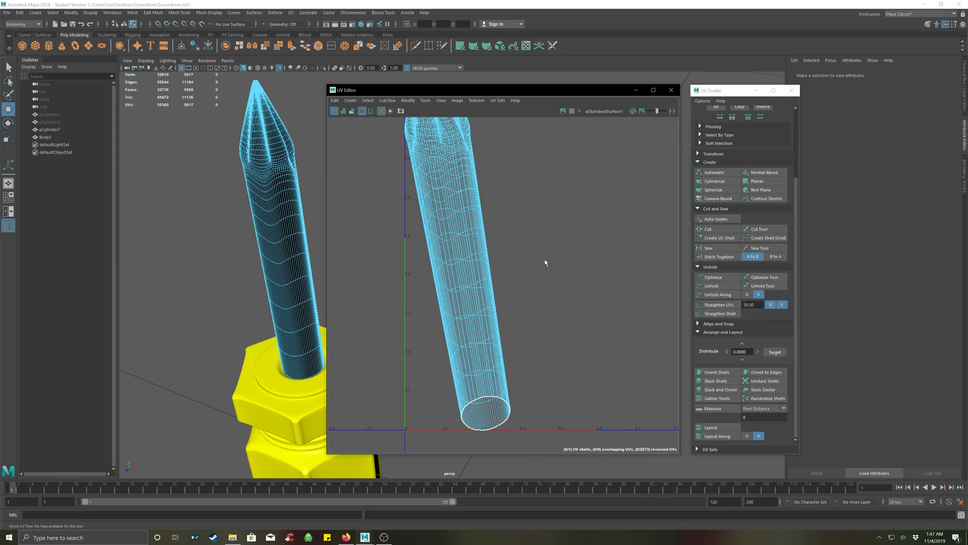
pyautogui.keyDown('alt'); pyautogui.moveTo(545, 263); pyautogui.dragTo(583, 391, button='middle'); pyautogui.keyUp('alt')
pyautogui.keyDown('alt'); pyautogui.moveTo(461, 281); pyautogui.dragTo(585, 288, button='right'); pyautogui.keyUp('alt')
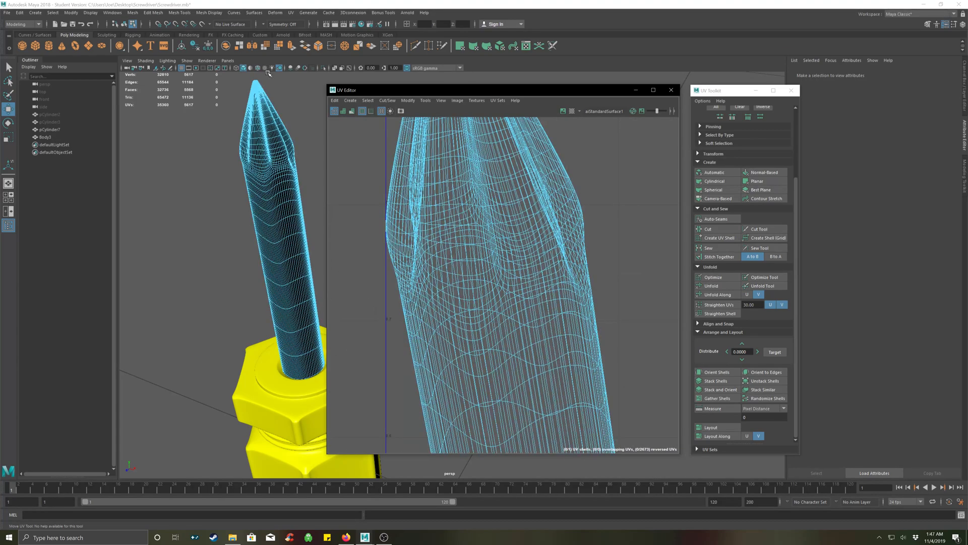
# Select the wavy edge loop just below the shaft's pointed tip and cut the UVs along it.
pyautogui.scroll(5, 247, 159)
pyautogui.keyDown('alt'); pyautogui.moveTo(169, 174); pyautogui.dragTo(290, 244, button='middle'); pyautogui.keyUp('alt')
pyautogui.scroll(4, 282, 232)
pyautogui.scroll(2, 276, 224)
pyautogui.keyDown('alt'); pyautogui.moveTo(208, 217); pyautogui.dragTo(257, 230, button='middle'); pyautogui.keyUp('alt')
pyautogui.moveTo(239, 224); pyautogui.dragTo(238, 205, button='right')
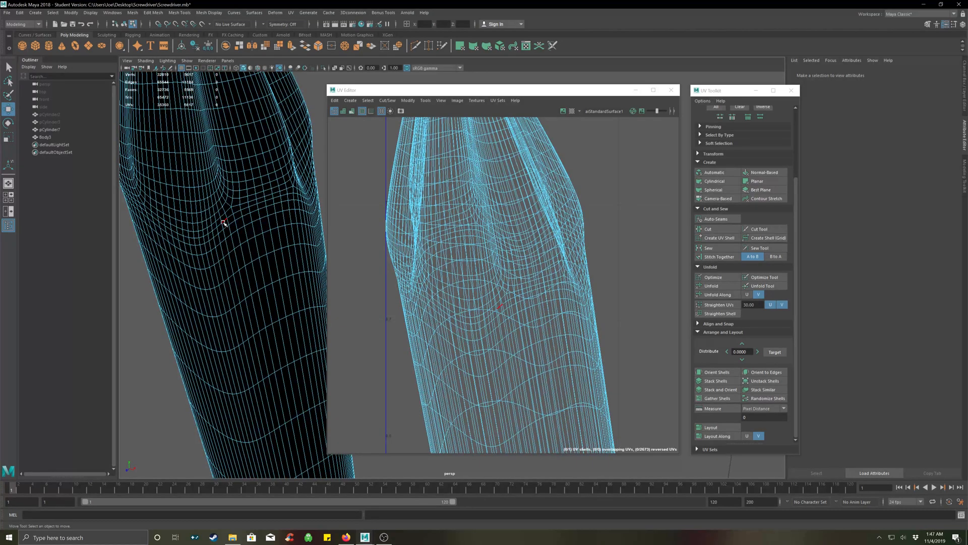
pyautogui.click(223, 222)
pyautogui.keyDown('alt'); pyautogui.moveTo(235, 236); pyautogui.dragTo(245, 230); pyautogui.keyUp('alt')
pyautogui.keyDown('alt'); pyautogui.moveTo(277, 213); pyautogui.dragTo(218, 231, button='middle'); pyautogui.keyUp('alt')
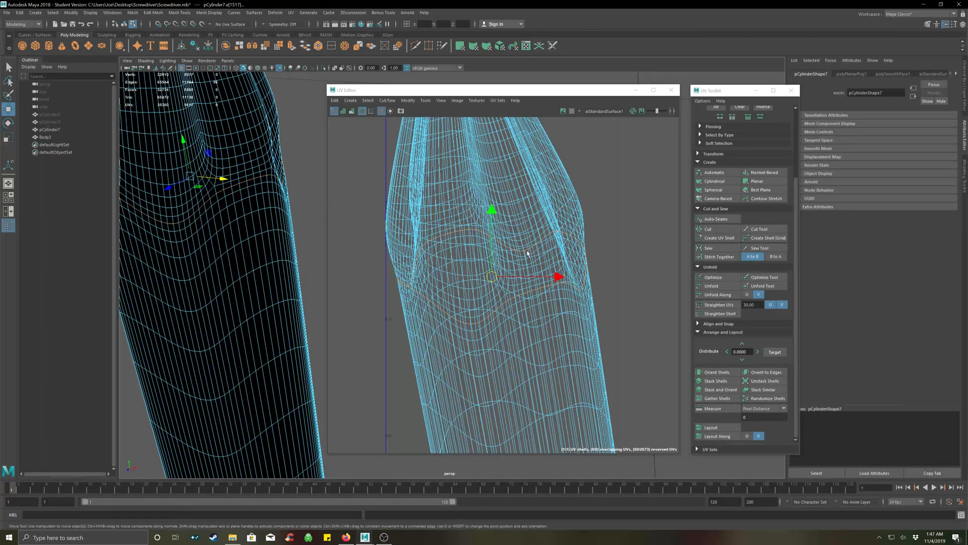
pyautogui.click(708, 229)
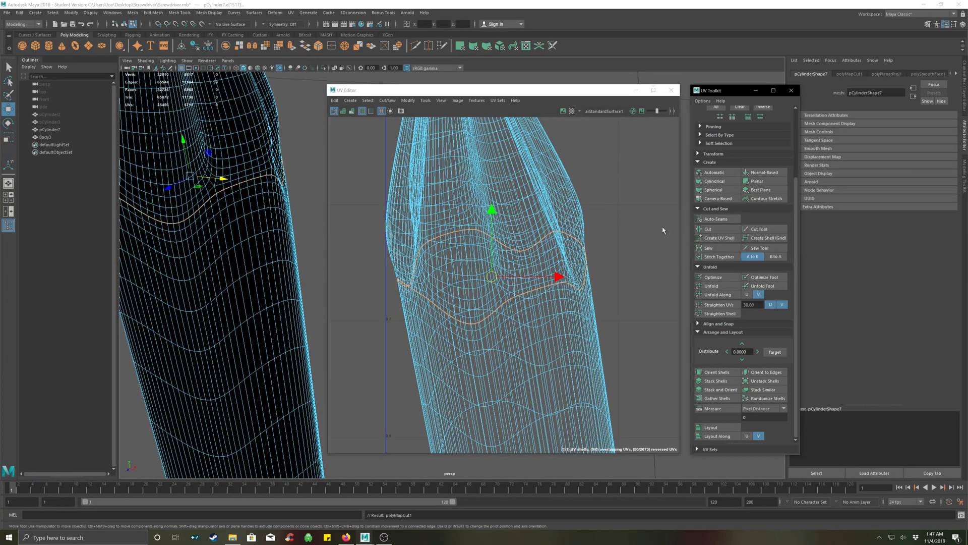
pyautogui.click(627, 233)
# Select a lengthwise edge line down the shaft in the UV layout and cut the UVs along it.
pyautogui.scroll(-8, 575, 272)
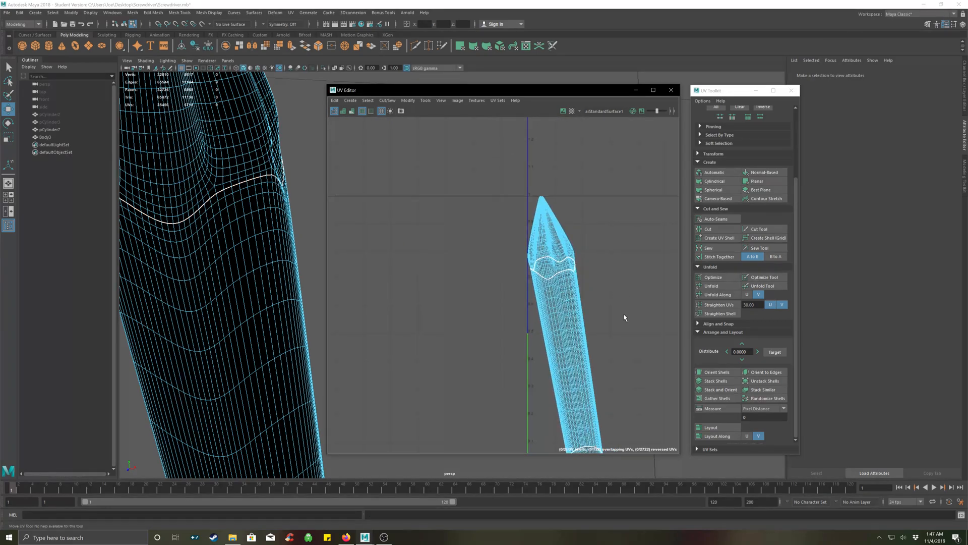
pyautogui.keyDown('alt'); pyautogui.moveTo(626, 318); pyautogui.dragTo(510, 244, button='middle'); pyautogui.keyUp('alt')
pyautogui.scroll(6, 493, 255)
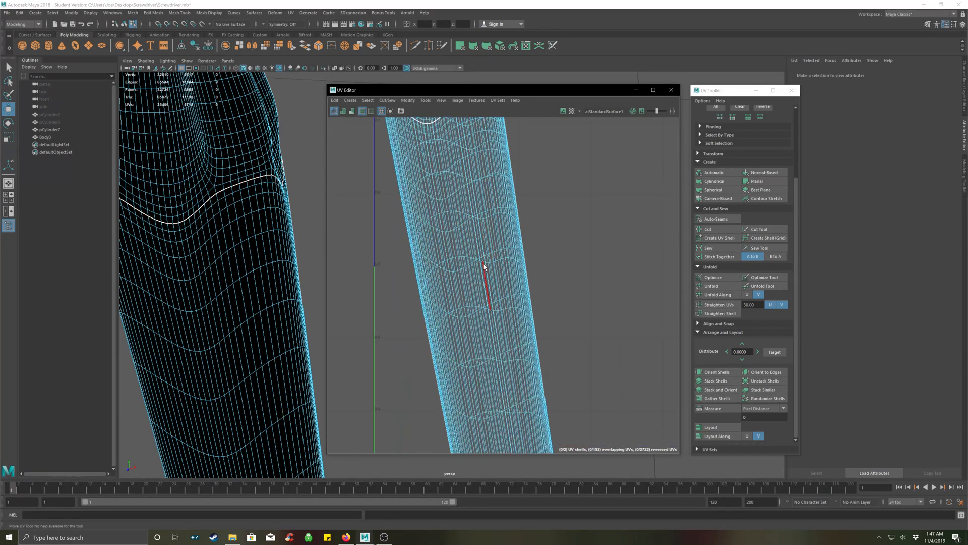
pyautogui.click(482, 272)
pyautogui.scroll(-6, 551, 270)
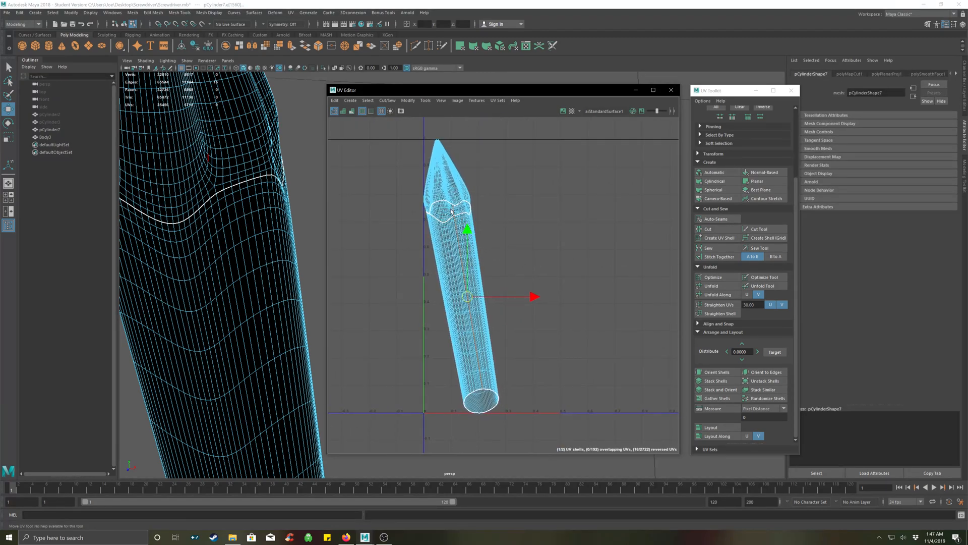
pyautogui.click(714, 230)
pyautogui.click(539, 250)
# Move the shaft's lower UV shell horizontally away from the tip shell and unfold it.
pyautogui.rightClick(529, 249)
pyautogui.click(507, 237)
pyautogui.click(452, 222)
pyautogui.click(439, 167)
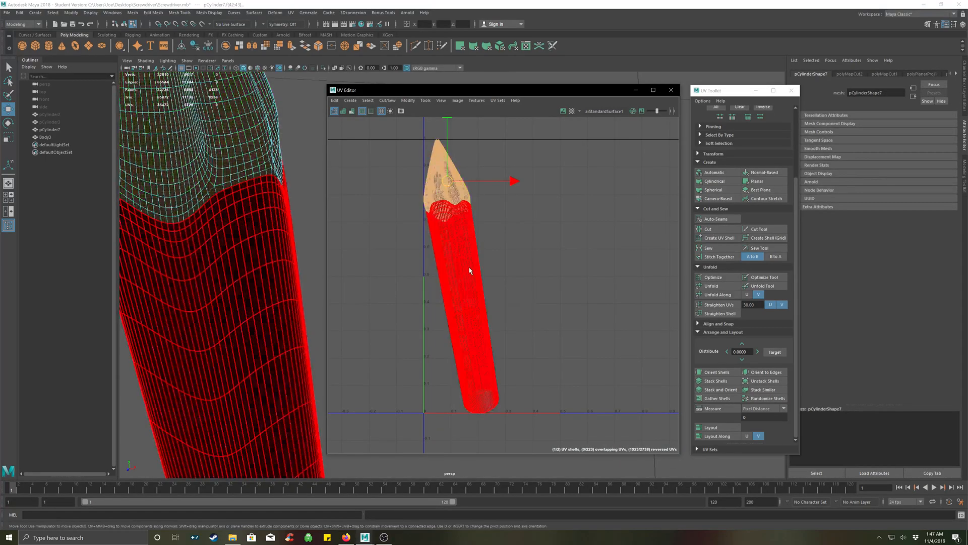
pyautogui.click(462, 273)
pyautogui.moveTo(506, 311)
pyautogui.mouseDown()
pyautogui.moveTo(664, 310)
pyautogui.moveTo(614, 308)
pyautogui.mouseUp()
pyautogui.click(712, 285)
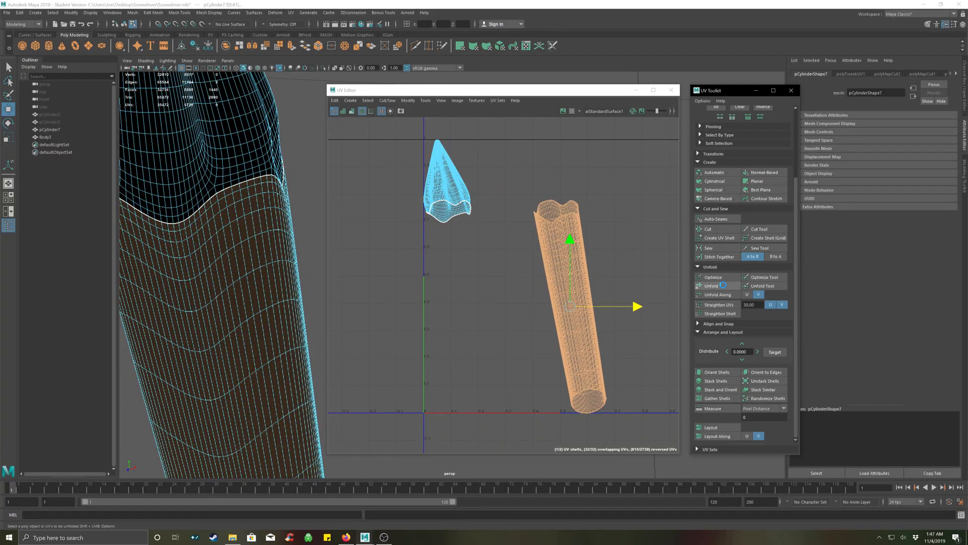
pyautogui.click(639, 259)
# Examine the unfolded shaft shell's wavy edge and mesh lines up close and as a whole.
pyautogui.scroll(6, 589, 255)
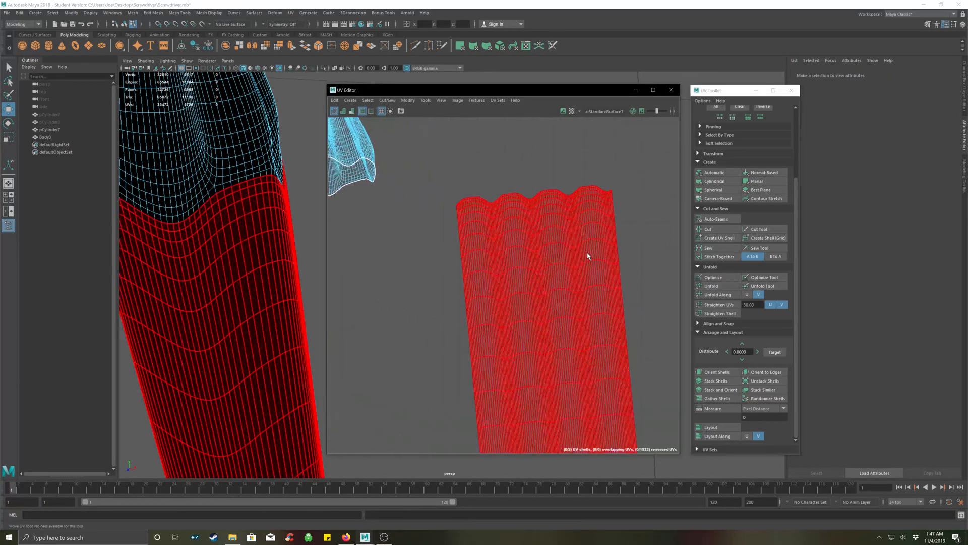
pyautogui.scroll(-5, 551, 243)
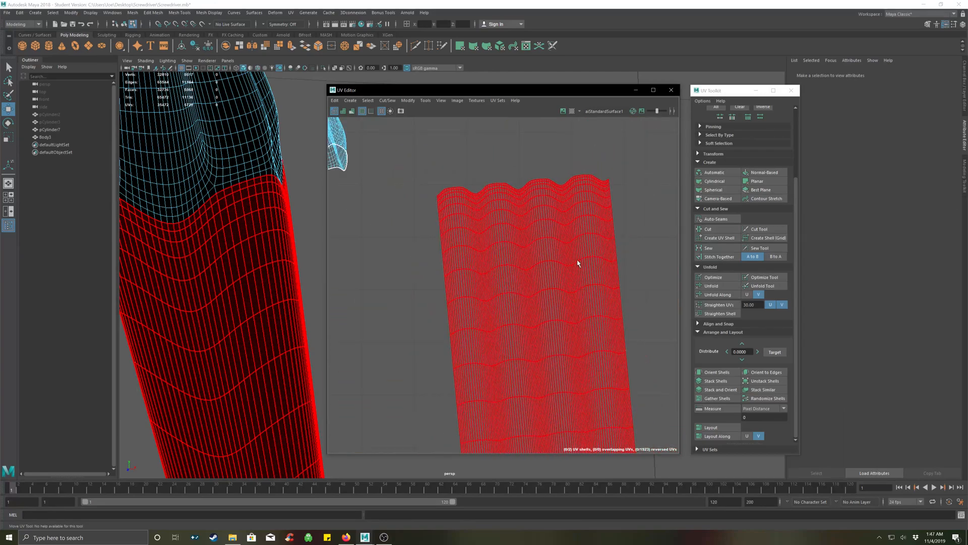
pyautogui.keyDown('alt'); pyautogui.moveTo(552, 265); pyautogui.dragTo(579, 346, button='middle'); pyautogui.keyUp('alt')
pyautogui.scroll(6, 499, 190)
pyautogui.scroll(-5, 507, 189)
pyautogui.scroll(-4, 540, 235)
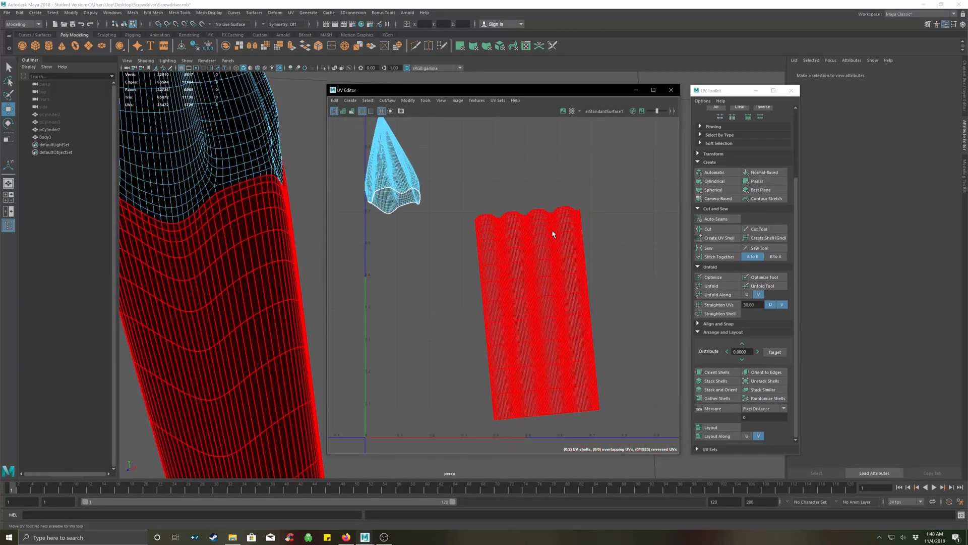
pyautogui.click(554, 229)
pyautogui.keyDown('alt'); pyautogui.moveTo(605, 270); pyautogui.dragTo(548, 274, button='middle'); pyautogui.keyUp('alt')
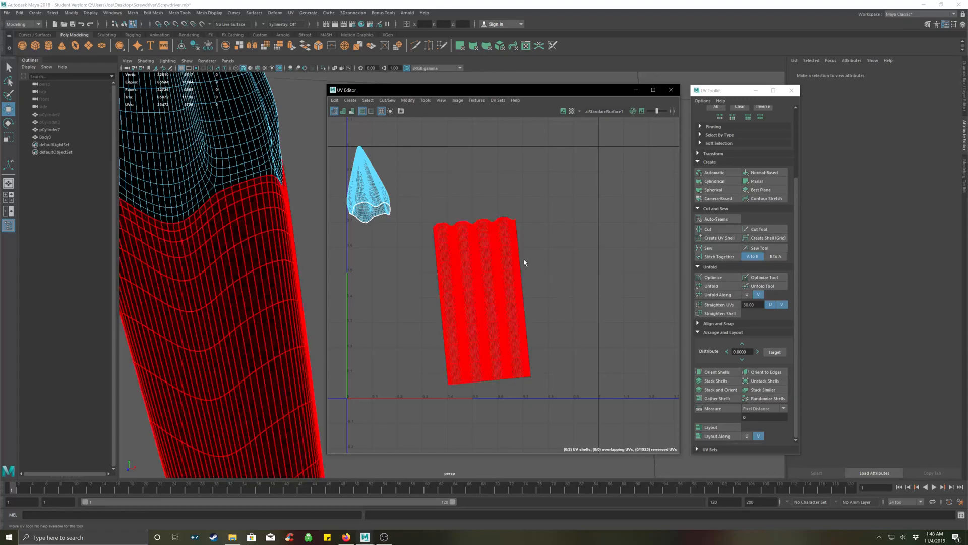
pyautogui.scroll(5, 453, 266)
pyautogui.scroll(4, 429, 263)
pyautogui.scroll(-8, 438, 261)
pyautogui.scroll(-4, 437, 261)
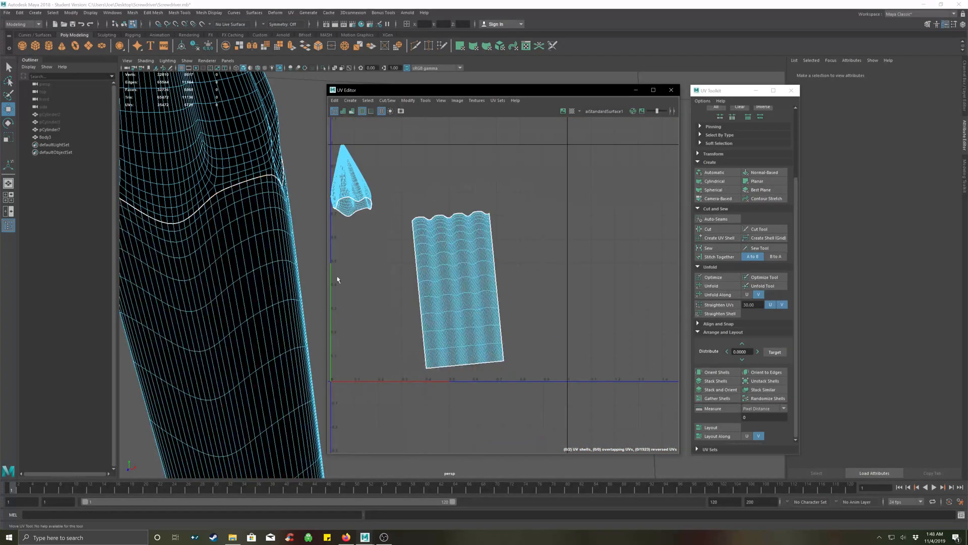
# Show the checker map on the shaft, inspect its pattern for distortion, and hide it again.
pyautogui.click(572, 111)
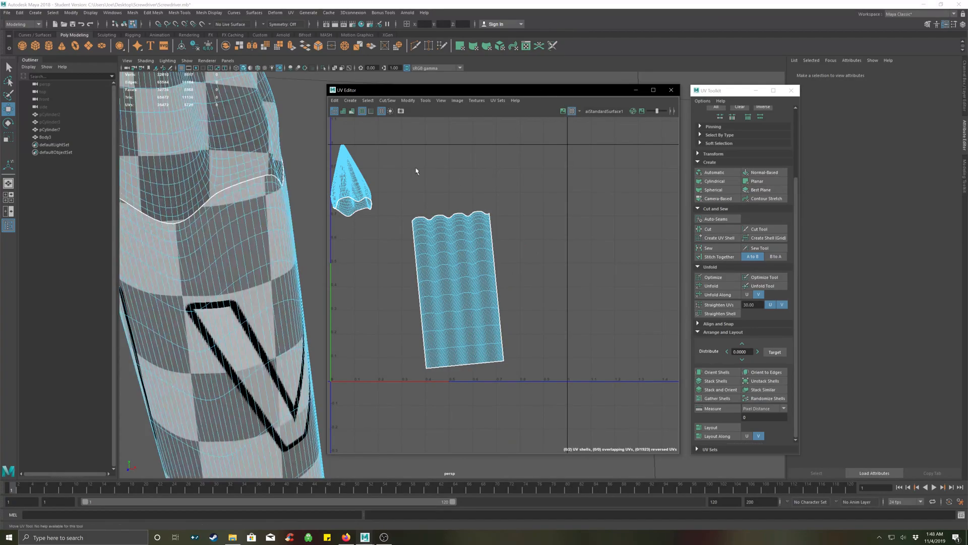
pyautogui.keyDown('alt'); pyautogui.moveTo(251, 304); pyautogui.dragTo(258, 247); pyautogui.keyUp('alt')
pyautogui.scroll(5, 243, 270)
pyautogui.scroll(-8, 242, 270)
pyautogui.click(500, 199)
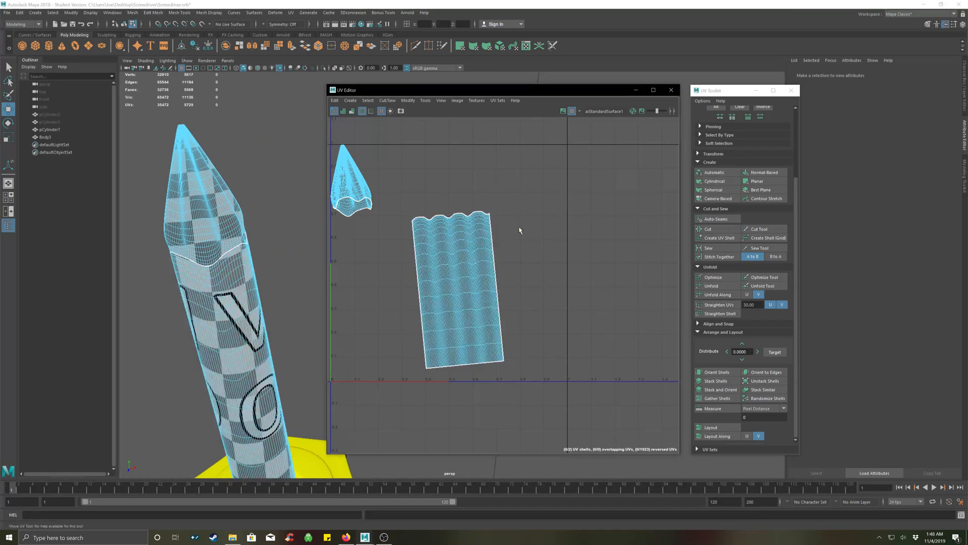
pyautogui.click(573, 115)
# Move the unfolded shaft shell horizontally farther away from the tip's UV shell.
pyautogui.click(356, 189)
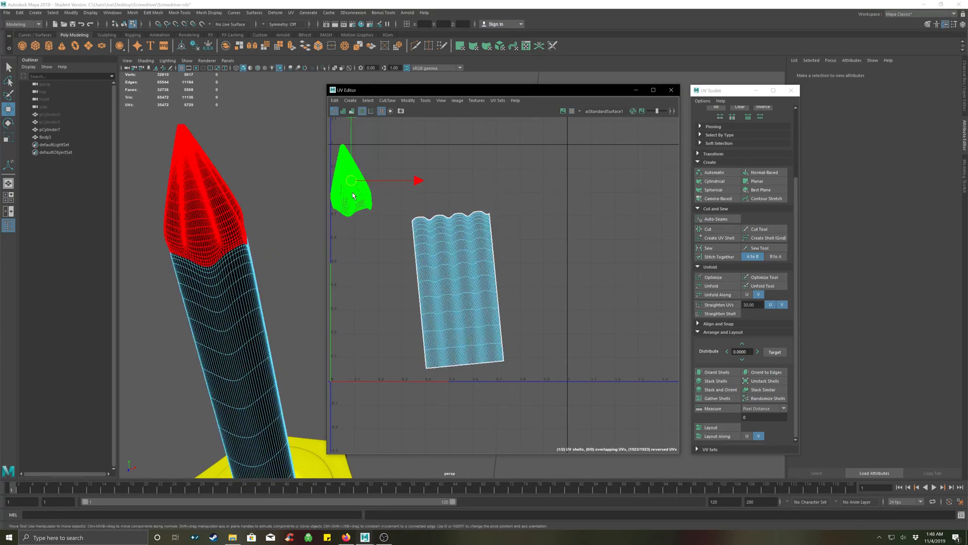
pyautogui.click(470, 236)
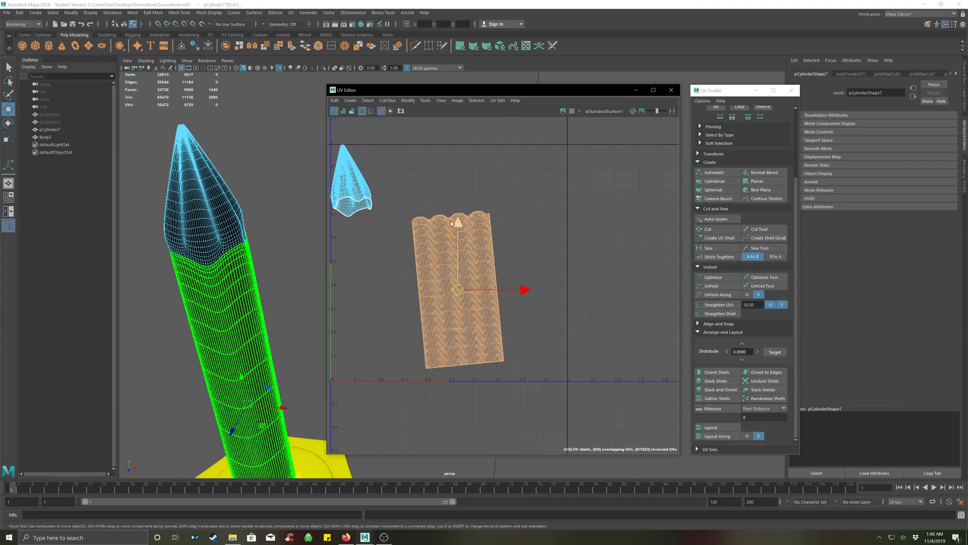
pyautogui.moveTo(525, 288); pyautogui.dragTo(728, 293)
pyautogui.keyDown('alt'); pyautogui.moveTo(437, 222); pyautogui.dragTo(559, 285, button='middle'); pyautogui.keyUp('alt')
# Unfold the pointed tip's UV shell and inspect the result up close.
pyautogui.click(476, 245)
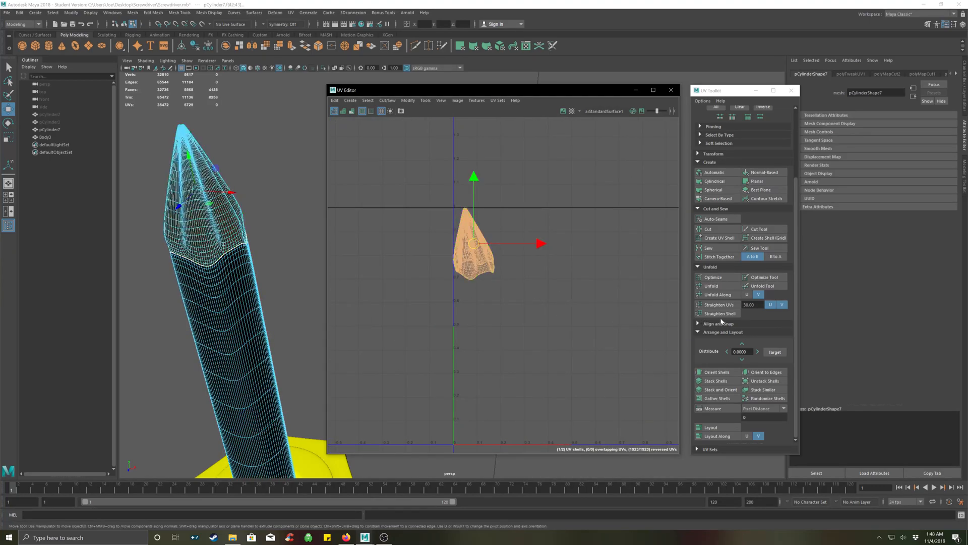
pyautogui.click(716, 286)
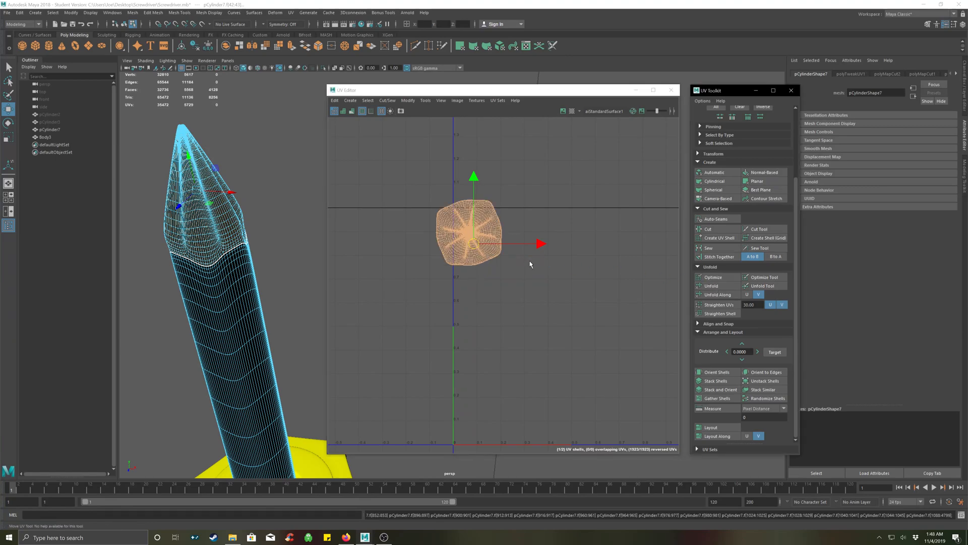
pyautogui.click(539, 213)
pyautogui.click(450, 222)
pyautogui.press('f')
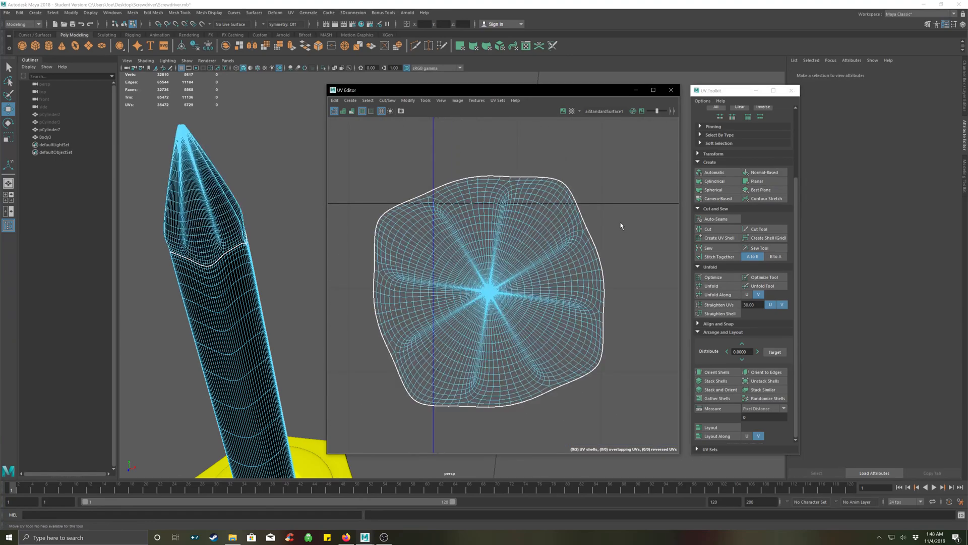
pyautogui.scroll(2, 525, 249)
pyautogui.scroll(1, 503, 252)
pyautogui.scroll(-2, 504, 251)
pyautogui.scroll(-2, 504, 250)
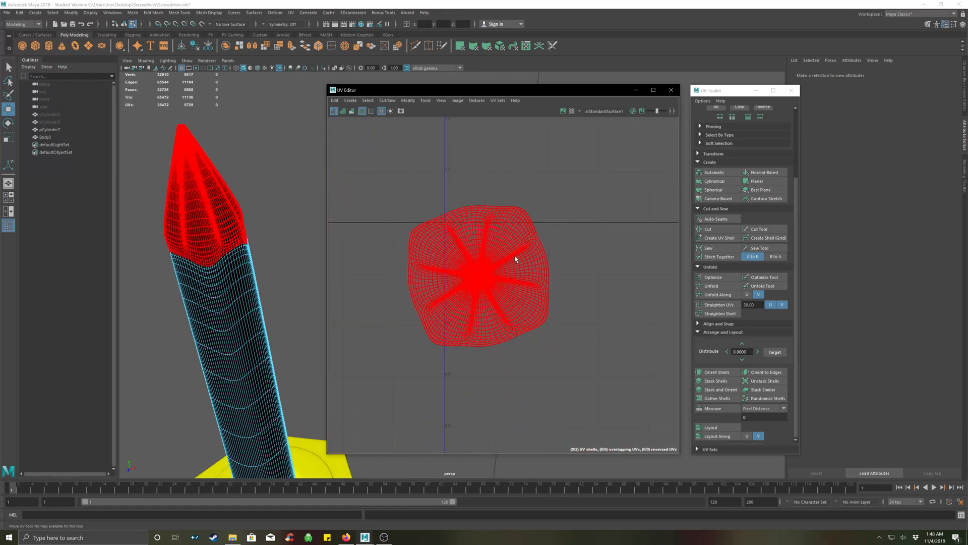
# Show the checker map on the shaft and inspect its pattern along the body and around the pointed tip.
pyautogui.click(510, 255)
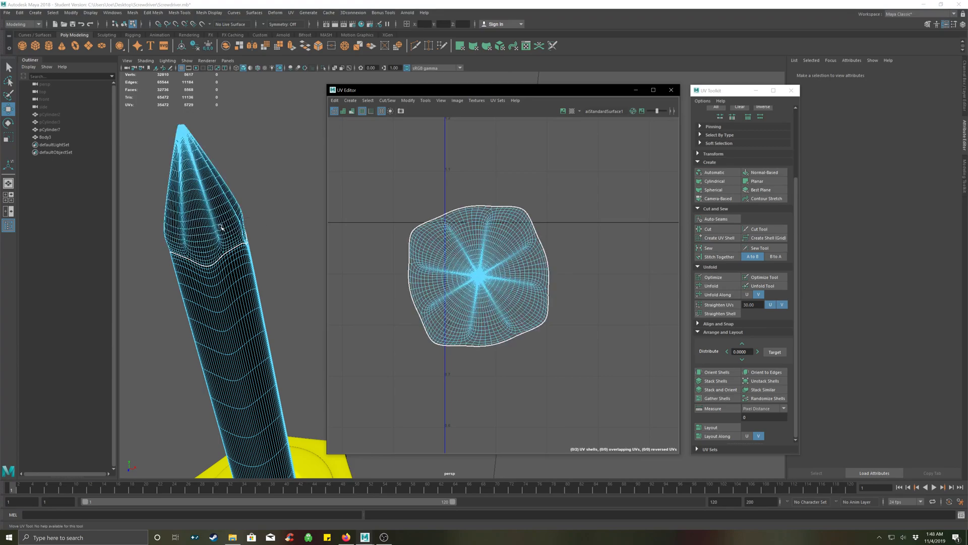
pyautogui.click(573, 110)
pyautogui.keyDown('alt'); pyautogui.moveTo(268, 197); pyautogui.dragTo(239, 186); pyautogui.keyUp('alt')
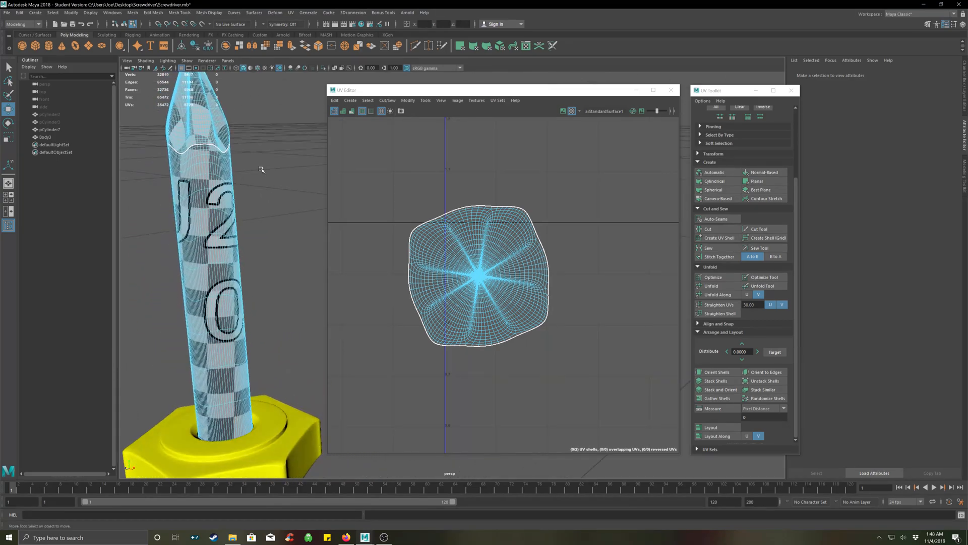
pyautogui.keyDown('alt'); pyautogui.moveTo(262, 169); pyautogui.dragTo(294, 257, button='middle'); pyautogui.keyUp('alt')
pyautogui.scroll(5, 218, 204)
pyautogui.keyDown('alt'); pyautogui.moveTo(219, 217); pyautogui.dragTo(372, 287, button='middle'); pyautogui.keyUp('alt')
pyautogui.keyDown('alt'); pyautogui.moveTo(242, 237); pyautogui.dragTo(268, 244); pyautogui.keyUp('alt')
pyautogui.keyDown('alt'); pyautogui.moveTo(268, 244); pyautogui.dragTo(254, 246, button='middle'); pyautogui.keyUp('alt')
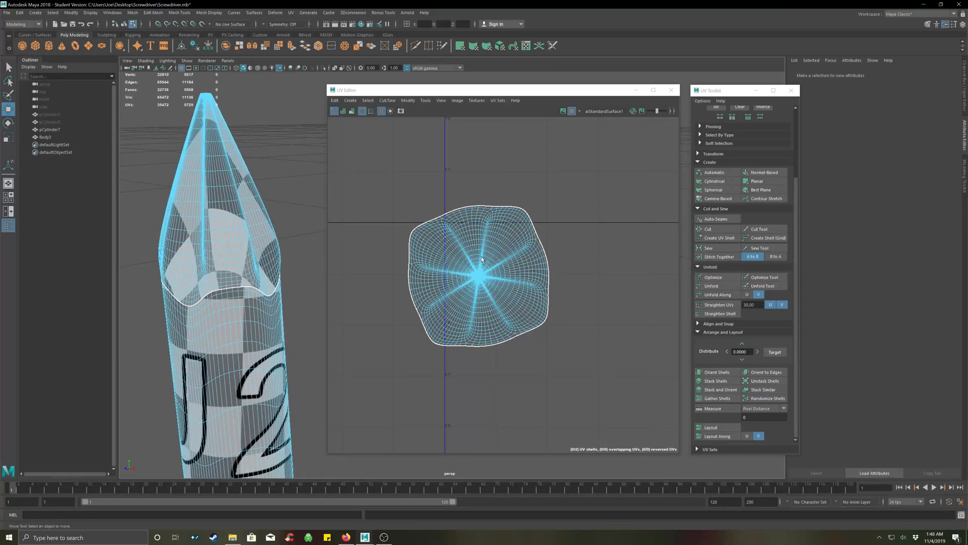
# Lay out the shaft's body and tip UV shells together and move both up above the 0–1 tile.
pyautogui.scroll(-9, 499, 259)
pyautogui.moveTo(651, 243); pyautogui.dragTo(418, 351)
pyautogui.click(714, 424)
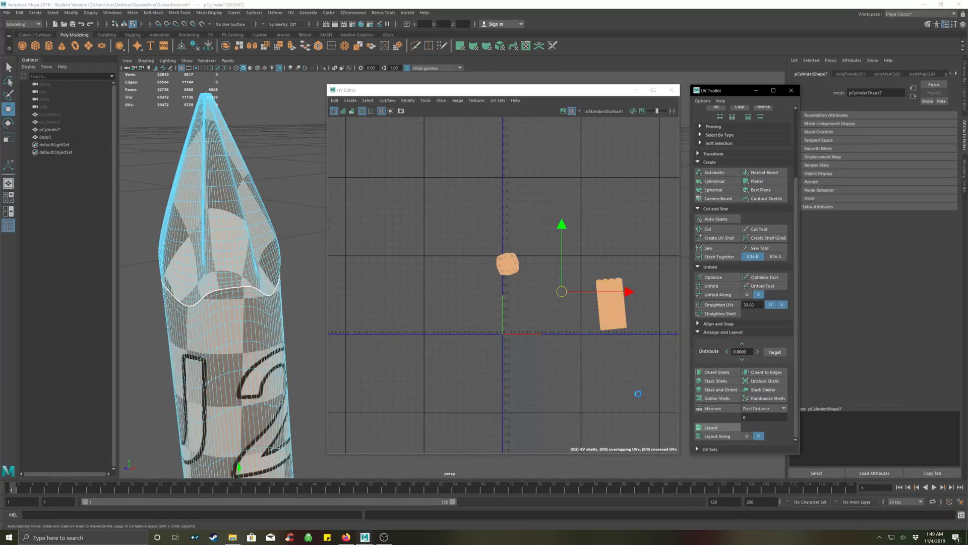
pyautogui.click(579, 273)
pyautogui.moveTo(606, 251); pyautogui.dragTo(471, 340)
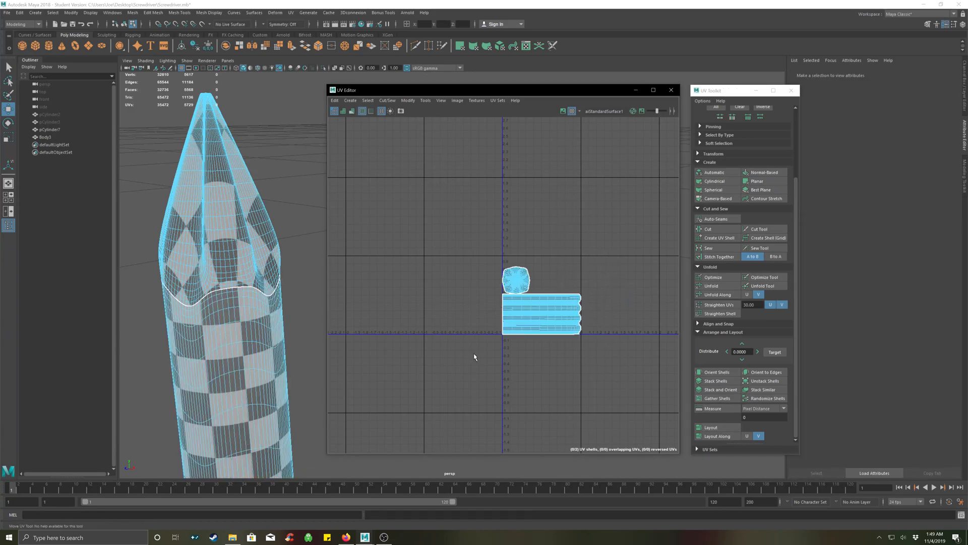
pyautogui.moveTo(546, 273); pyautogui.dragTo(554, 190)
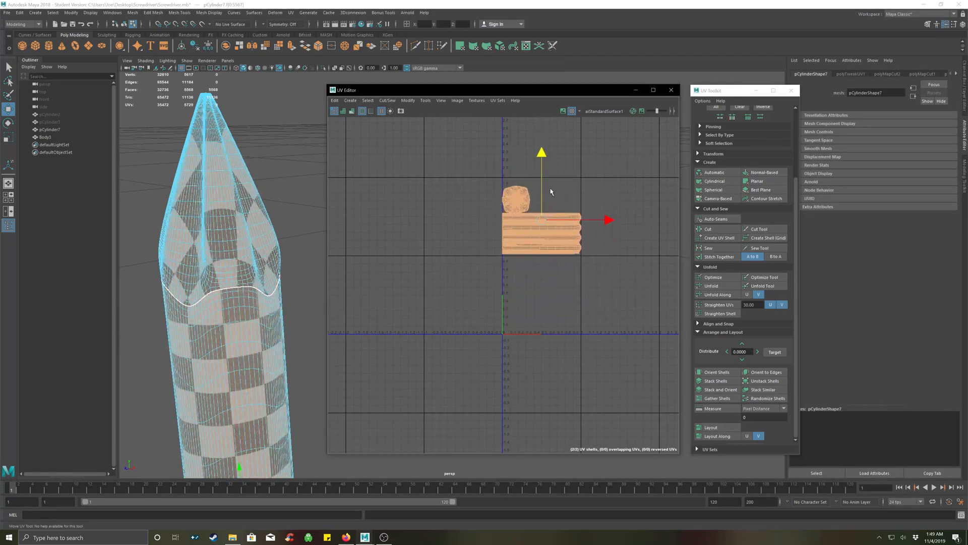
pyautogui.click(583, 279)
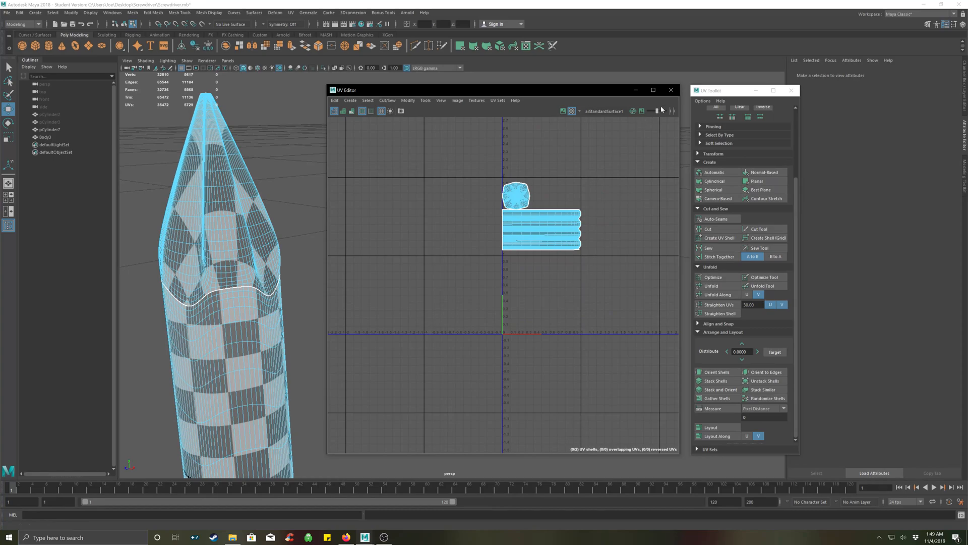
# Check the checker pattern along the shaft, and select the yellow handle as an object to show its UVs.
pyautogui.scroll(-4, 293, 247)
pyautogui.keyDown('alt'); pyautogui.moveTo(308, 348); pyautogui.dragTo(218, 153, button='middle'); pyautogui.keyUp('alt')
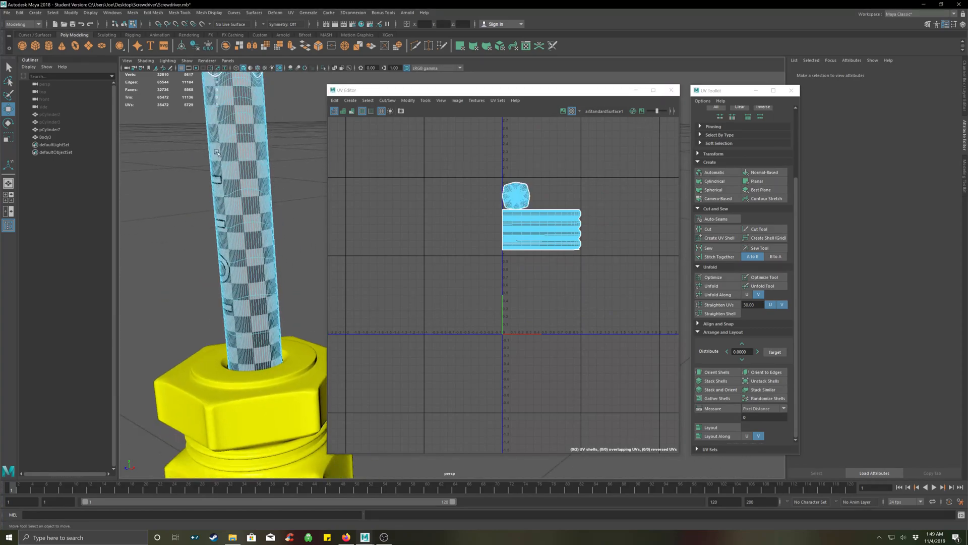
pyautogui.keyDown('alt'); pyautogui.moveTo(256, 334); pyautogui.dragTo(253, 266, button='middle'); pyautogui.keyUp('alt')
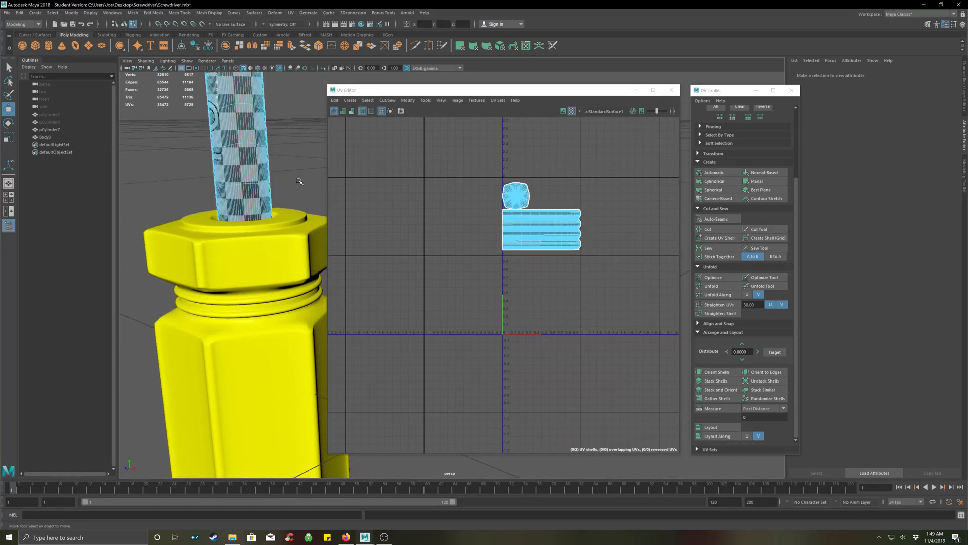
pyautogui.hotkey('ctrl', 'z')
pyautogui.moveTo(273, 258); pyautogui.dragTo(302, 250, button='right')
pyautogui.click(291, 260)
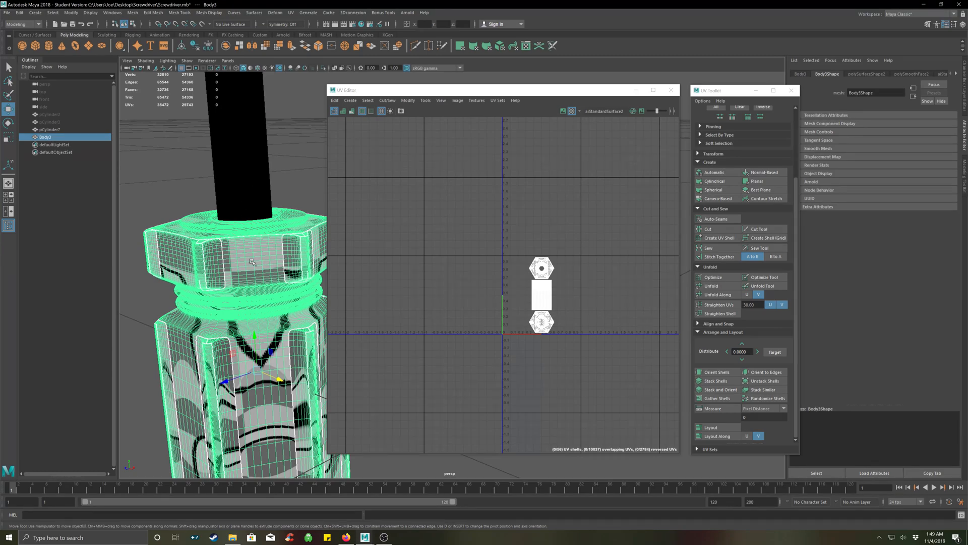
pyautogui.scroll(6, 560, 292)
pyautogui.scroll(5, 505, 268)
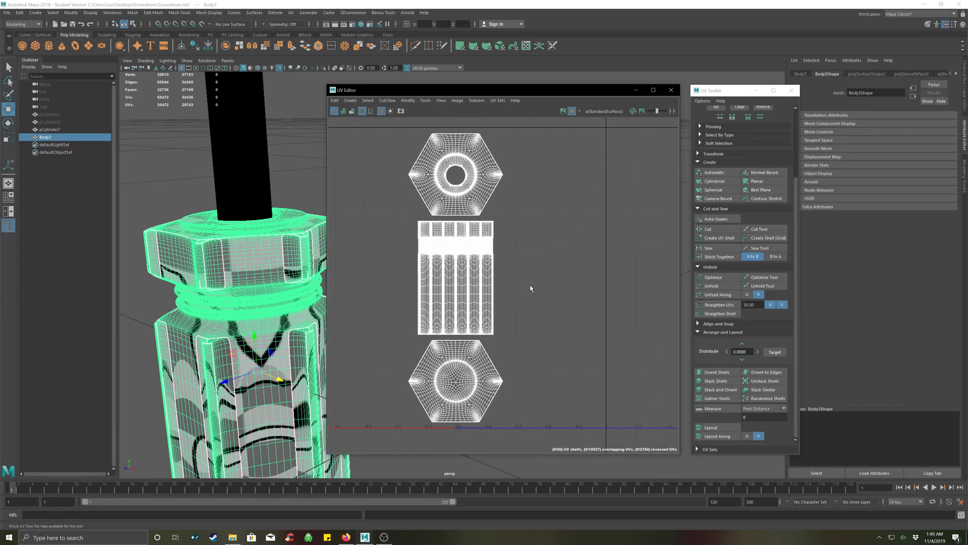
# Select all of the handle's UV faces and replace their mapping with a Camera-Based projection.
pyautogui.moveTo(508, 174); pyautogui.dragTo(472, 164, button='right')
pyautogui.moveTo(515, 129); pyautogui.dragTo(379, 446)
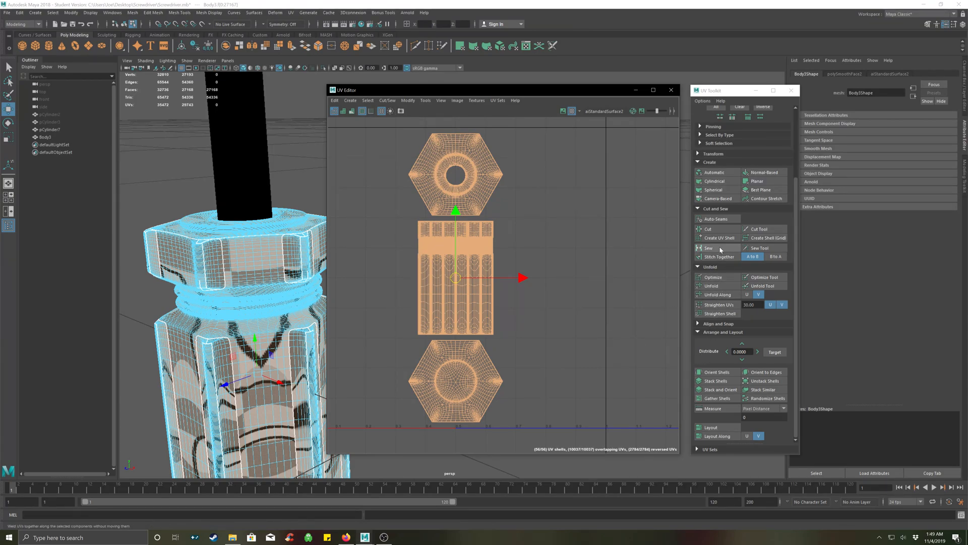
pyautogui.click(712, 199)
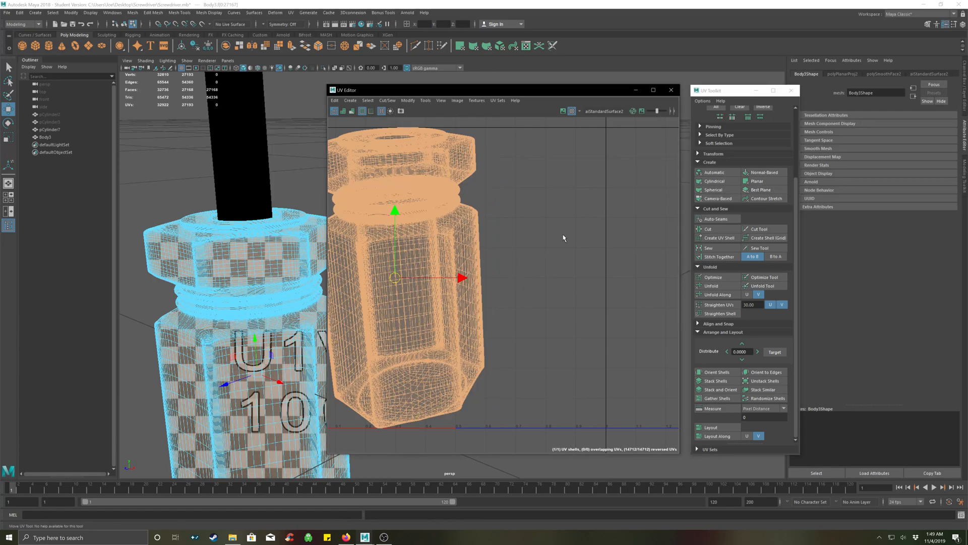
pyautogui.click(567, 238)
pyautogui.keyDown('alt'); pyautogui.moveTo(626, 275); pyautogui.dragTo(655, 286, button='middle'); pyautogui.keyUp('alt')
pyautogui.moveTo(513, 244)
pyautogui.keyDown('alt'); pyautogui.mouseDown(button='middle')
pyautogui.moveTo(513, 255)
pyautogui.moveTo(502, 252)
pyautogui.mouseUp(button='middle'); pyautogui.keyUp('alt')
# Cut the handle's UVs along the edge loop around the hexagonal collar's upper rim.
pyautogui.keyDown('alt'); pyautogui.moveTo(251, 228); pyautogui.dragTo(262, 279); pyautogui.keyUp('alt')
pyautogui.keyDown('alt'); pyautogui.moveTo(267, 260); pyautogui.dragTo(265, 277, button='middle'); pyautogui.keyUp('alt')
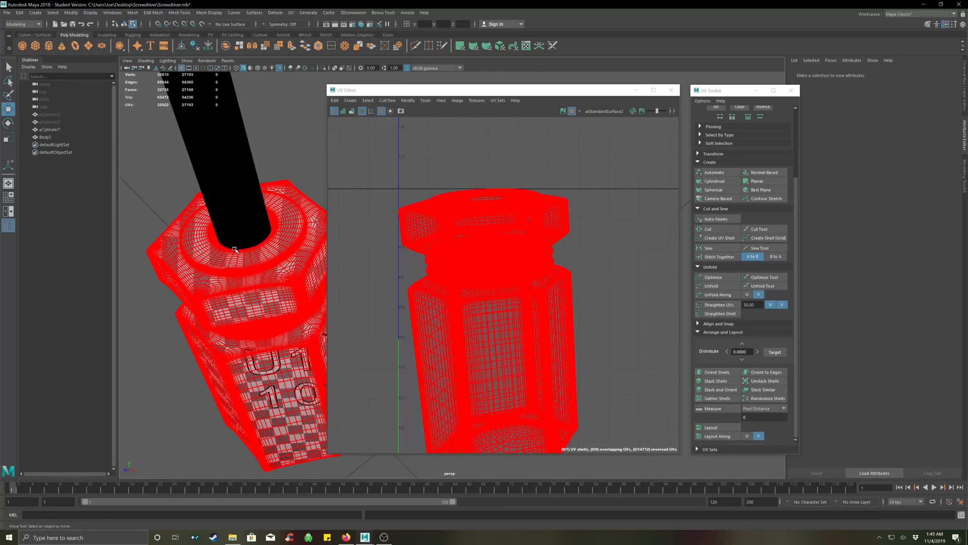
pyautogui.scroll(5, 237, 244)
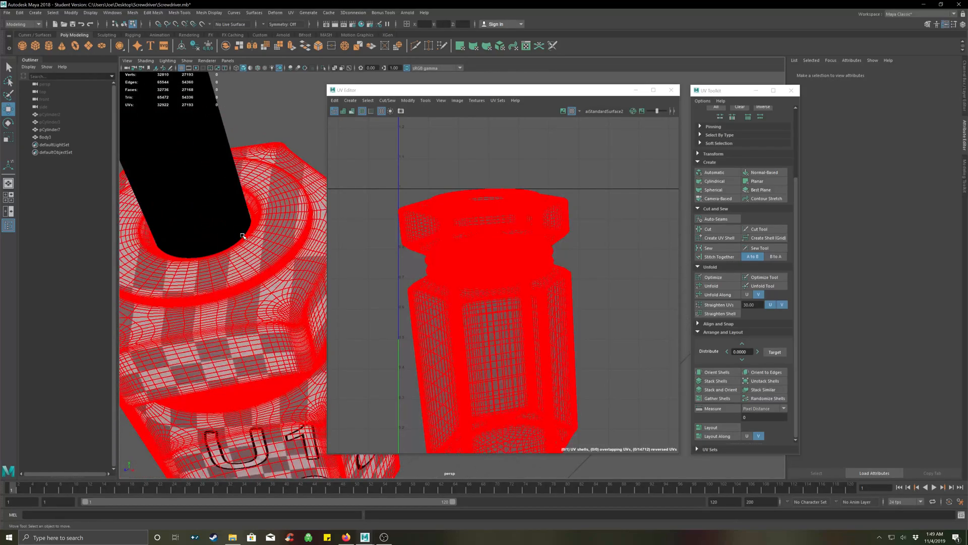
pyautogui.click(276, 301)
pyautogui.keyDown('alt'); pyautogui.moveTo(276, 301); pyautogui.dragTo(255, 267); pyautogui.keyUp('alt')
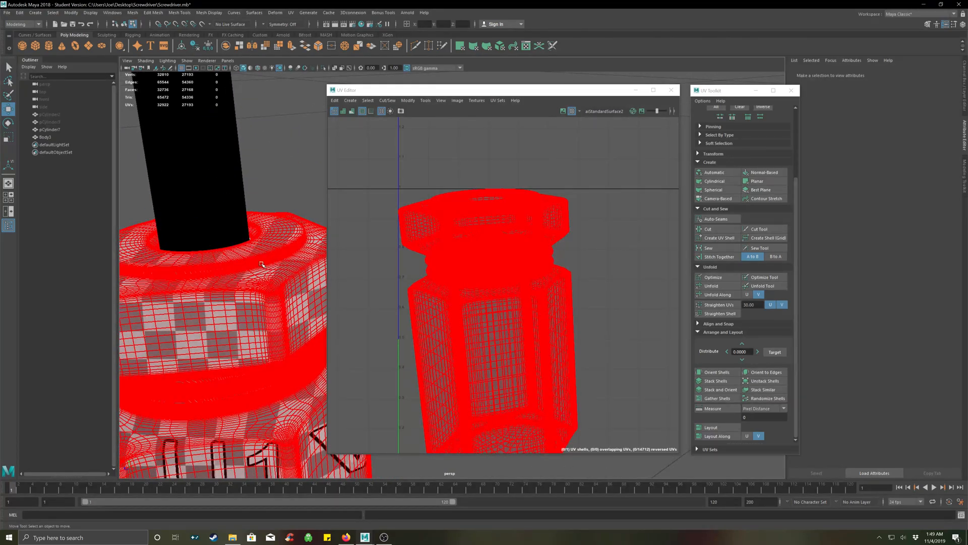
pyautogui.rightClick(267, 281)
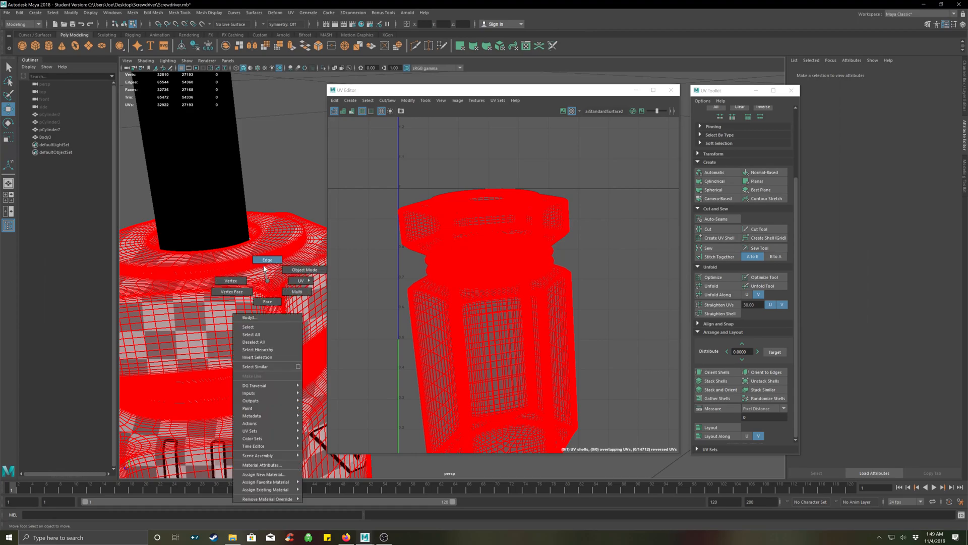
pyautogui.moveTo(264, 269); pyautogui.dragTo(265, 261, button='right')
pyautogui.keyDown('alt'); pyautogui.moveTo(271, 295); pyautogui.dragTo(276, 263); pyautogui.keyUp('alt')
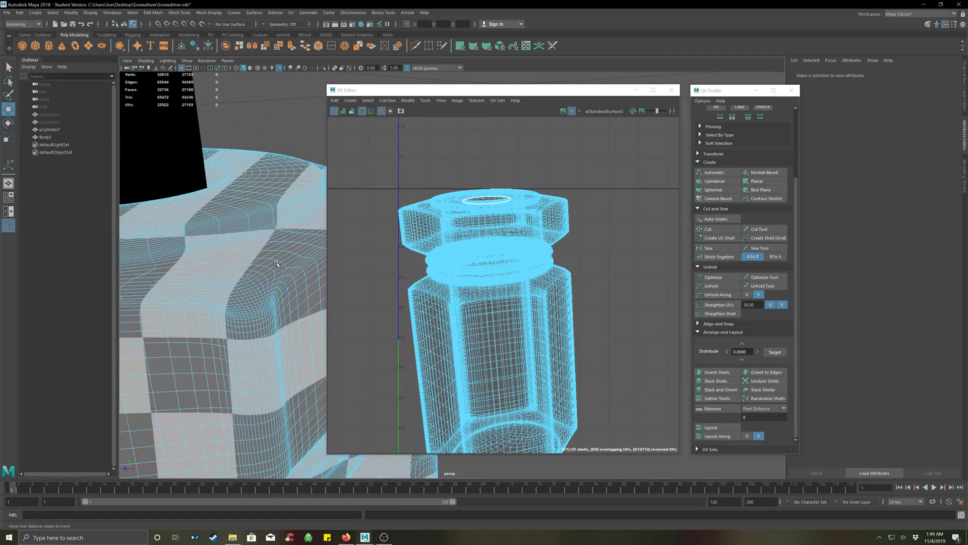
pyautogui.doubleClick(247, 317)
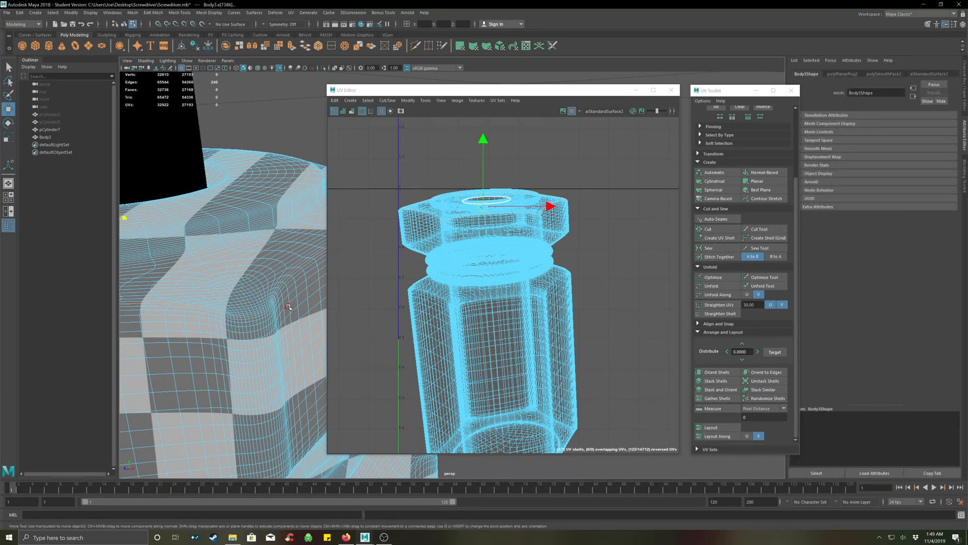
pyautogui.click(708, 229)
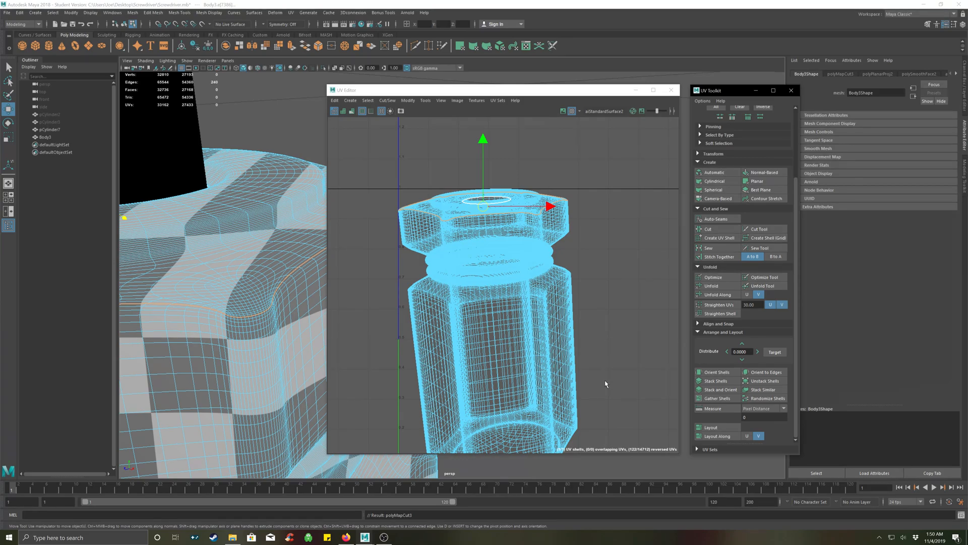
# Cut the handle's UVs along the edge loop around its hexagonal base.
pyautogui.keyDown('alt'); pyautogui.moveTo(607, 404); pyautogui.dragTo(594, 281, button='middle'); pyautogui.keyUp('alt')
pyautogui.keyDown('alt'); pyautogui.moveTo(287, 387); pyautogui.dragTo(273, 126, button='middle'); pyautogui.keyUp('alt')
pyautogui.keyDown('alt'); pyautogui.moveTo(217, 293); pyautogui.dragTo(194, 63, button='middle'); pyautogui.keyUp('alt')
pyautogui.keyDown('alt'); pyautogui.moveTo(193, 64); pyautogui.dragTo(206, 187); pyautogui.keyUp('alt')
pyautogui.keyDown('alt'); pyautogui.moveTo(209, 292); pyautogui.dragTo(230, 215, button='middle'); pyautogui.keyUp('alt')
pyautogui.keyDown('alt'); pyautogui.moveTo(251, 235); pyautogui.dragTo(227, 238); pyautogui.keyUp('alt')
pyautogui.doubleClick(234, 230)
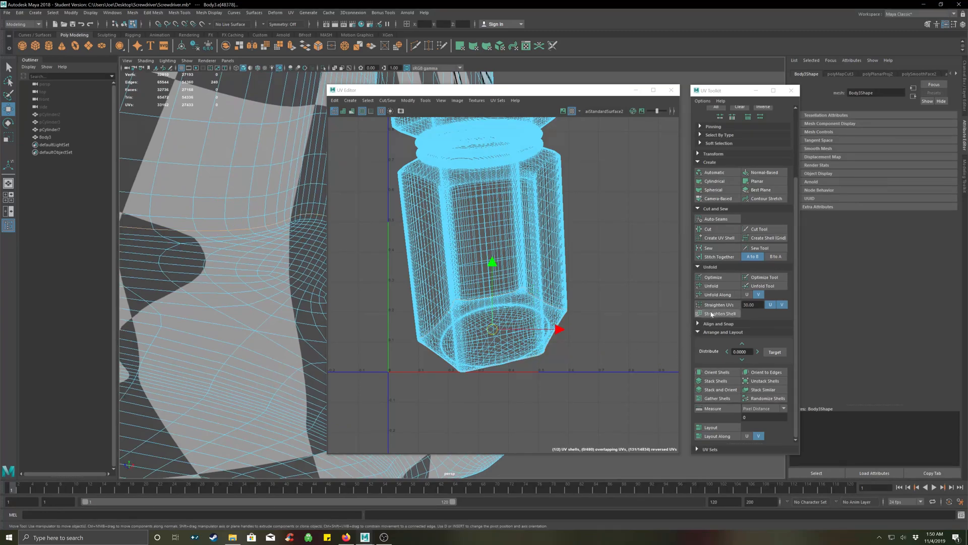
pyautogui.click(721, 233)
pyautogui.click(624, 295)
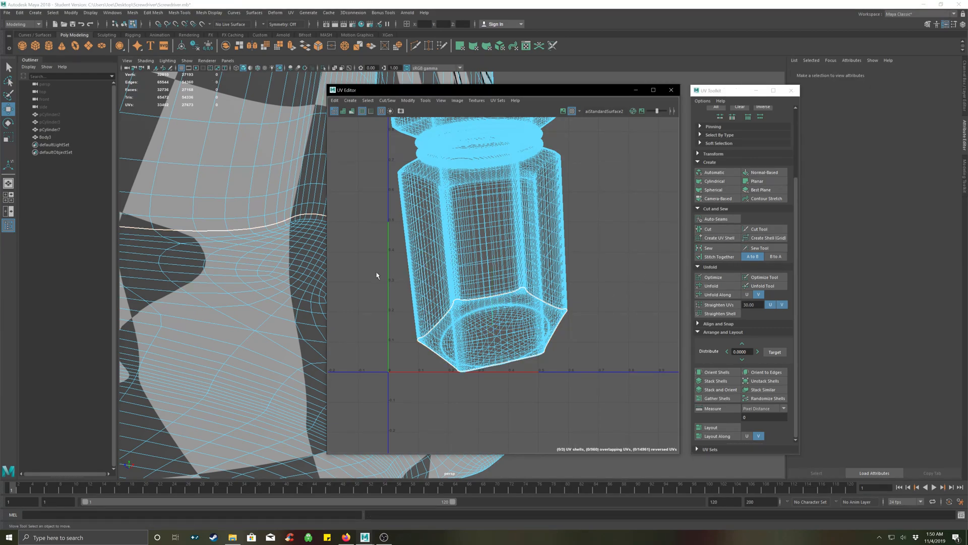
# Try to pick an edge along the handle's vertical corner as a seam candidate.
pyautogui.scroll(-1, 350, 276)
pyautogui.scroll(-5, 297, 276)
pyautogui.keyDown('alt'); pyautogui.moveTo(252, 284); pyautogui.dragTo(282, 273); pyautogui.keyUp('alt')
pyautogui.scroll(-3, 296, 274)
pyautogui.keyDown('alt'); pyautogui.moveTo(280, 227); pyautogui.dragTo(246, 223); pyautogui.keyUp('alt')
pyautogui.scroll(5, 212, 242)
pyautogui.keyDown('alt'); pyautogui.moveTo(185, 257); pyautogui.dragTo(235, 263); pyautogui.keyUp('alt')
pyautogui.scroll(3, 209, 261)
pyautogui.keyDown('alt'); pyautogui.moveTo(256, 233); pyautogui.dragTo(250, 206, button='middle'); pyautogui.keyUp('alt')
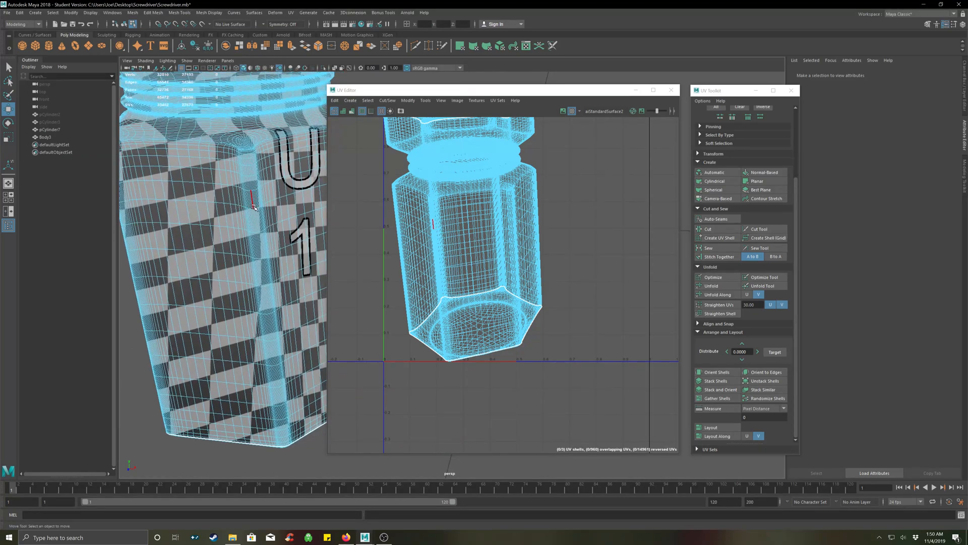
pyautogui.click(254, 205)
pyautogui.click(304, 440)
# Examine the handle's sides and vertical corners up close for a suitable seam edge.
pyautogui.keyDown('alt'); pyautogui.moveTo(234, 183); pyautogui.dragTo(186, 184); pyautogui.keyUp('alt')
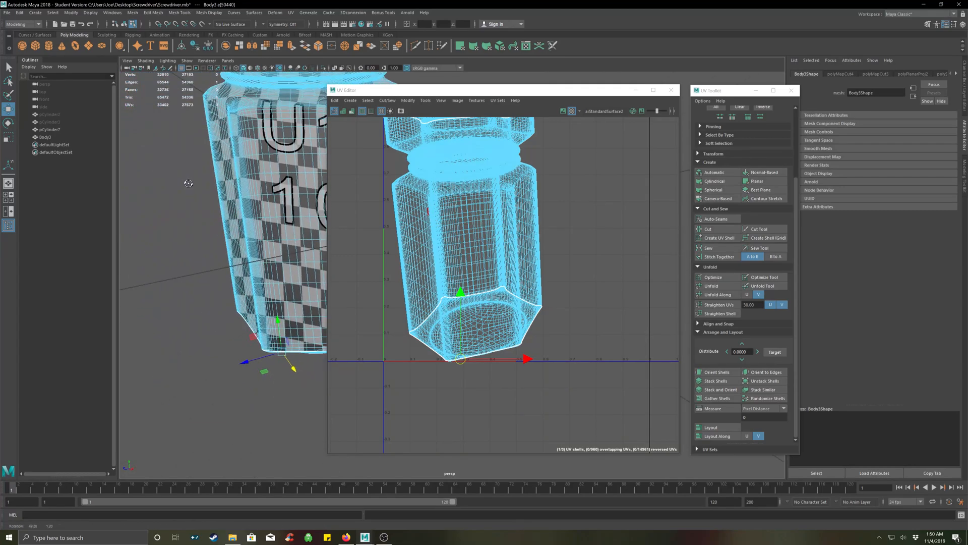
pyautogui.keyDown('alt'); pyautogui.moveTo(212, 126); pyautogui.dragTo(226, 181, button='middle'); pyautogui.keyUp('alt')
pyautogui.keyDown('alt'); pyautogui.moveTo(226, 183); pyautogui.dragTo(195, 194); pyautogui.keyUp('alt')
pyautogui.keyDown('alt'); pyautogui.moveTo(199, 200); pyautogui.dragTo(237, 206, button='right'); pyautogui.keyUp('alt')
pyautogui.moveTo(204, 206)
pyautogui.keyDown('alt'); pyautogui.mouseDown()
pyautogui.moveTo(266, 219)
pyautogui.moveTo(207, 201)
pyautogui.mouseUp(); pyautogui.keyUp('alt')
pyautogui.keyDown('alt'); pyautogui.moveTo(207, 201); pyautogui.dragTo(233, 203, button='right'); pyautogui.keyUp('alt')
pyautogui.keyDown('alt'); pyautogui.moveTo(201, 195); pyautogui.dragTo(294, 231); pyautogui.keyUp('alt')
pyautogui.keyDown('alt'); pyautogui.moveTo(283, 230); pyautogui.dragTo(295, 233, button='right'); pyautogui.keyUp('alt')
pyautogui.keyDown('alt'); pyautogui.moveTo(301, 214); pyautogui.dragTo(239, 197, button='middle'); pyautogui.keyUp('alt')
pyautogui.keyDown('alt'); pyautogui.moveTo(235, 199); pyautogui.dragTo(275, 200); pyautogui.keyUp('alt')
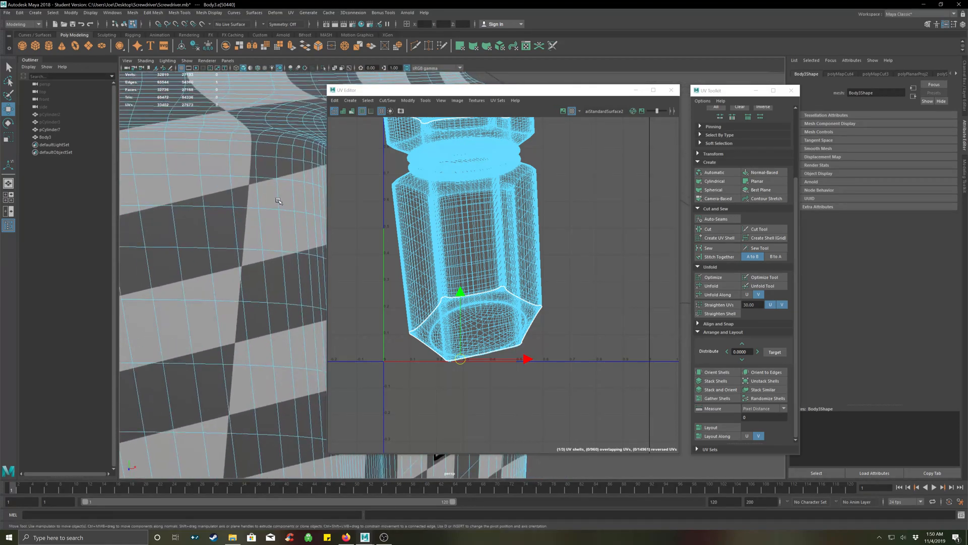
pyautogui.keyDown('alt'); pyautogui.moveTo(275, 201); pyautogui.dragTo(224, 192, button='middle'); pyautogui.keyUp('alt')
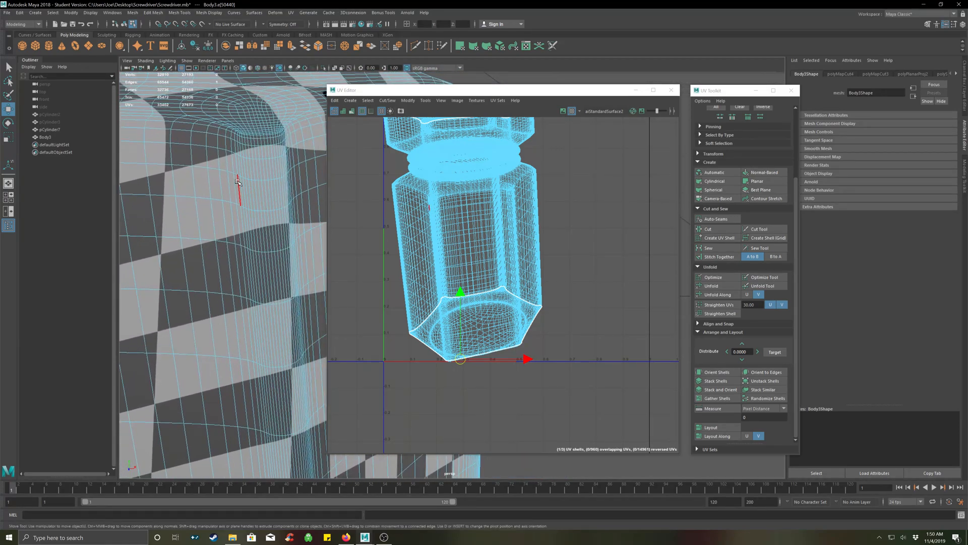
# Pick a vertical edge on the handle's side and try to select its edge loop in the UV view.
pyautogui.click(238, 182)
pyautogui.scroll(14, 396, 203)
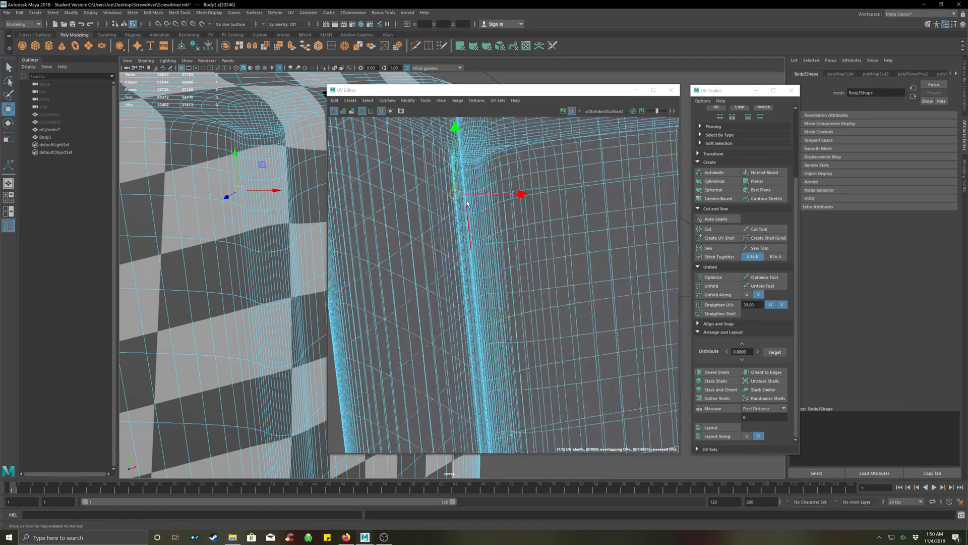
pyautogui.scroll(8, 480, 218)
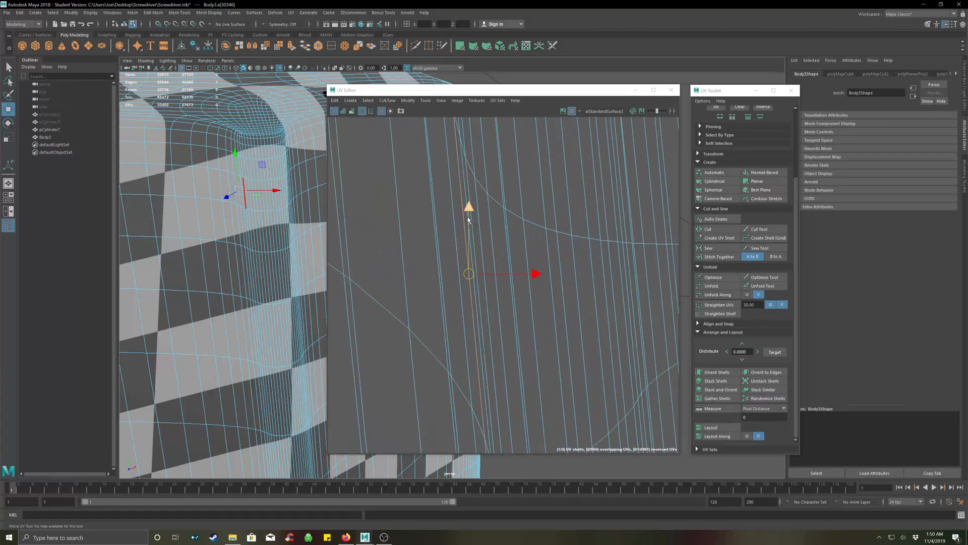
pyautogui.click(462, 189)
pyautogui.doubleClick(462, 190)
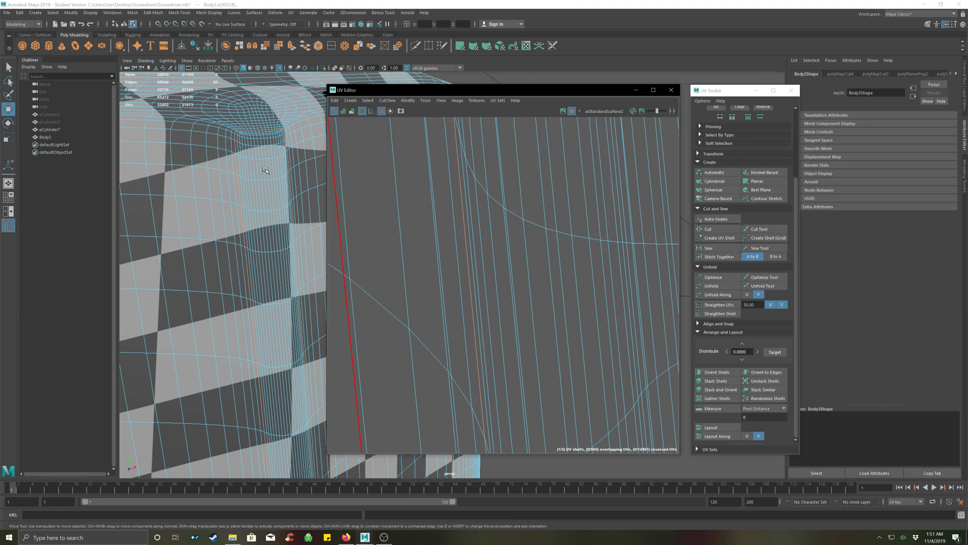
pyautogui.click(266, 173)
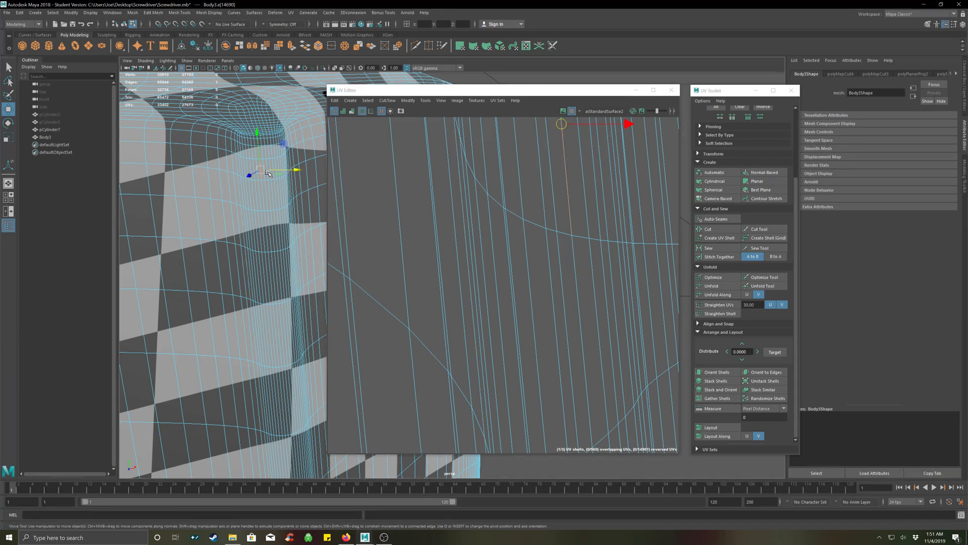
pyautogui.click(266, 191)
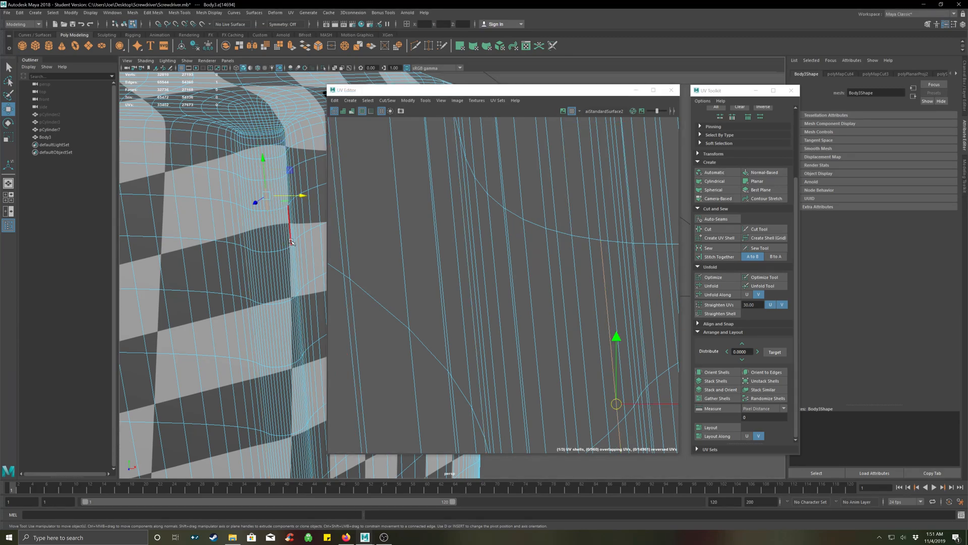
pyautogui.doubleClick(602, 264)
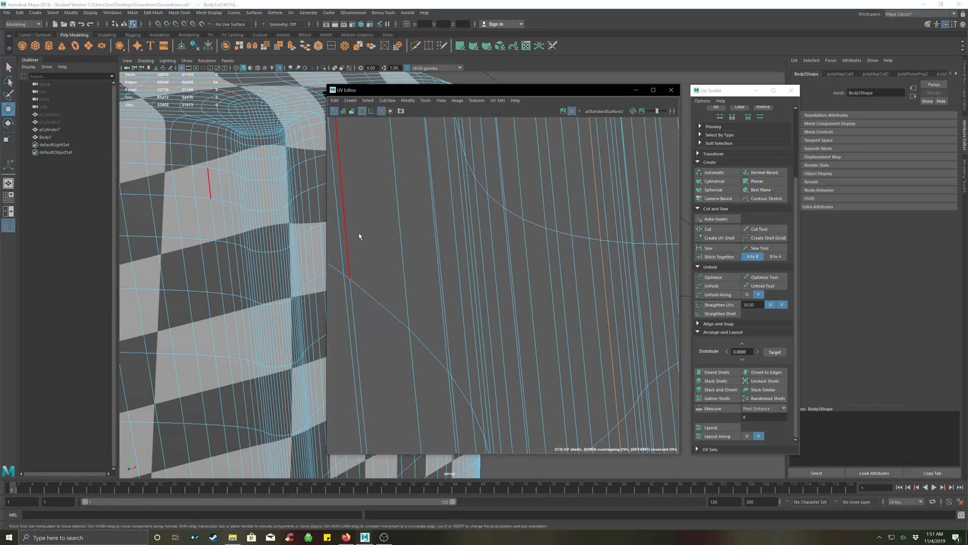
pyautogui.scroll(-5, 281, 214)
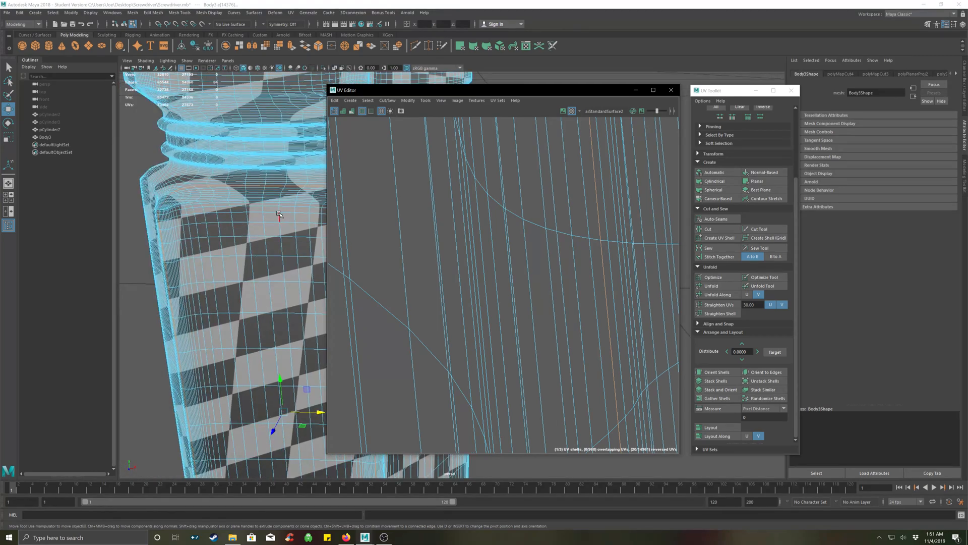
pyautogui.keyDown('alt'); pyautogui.moveTo(270, 210); pyautogui.dragTo(222, 203); pyautogui.keyUp('alt')
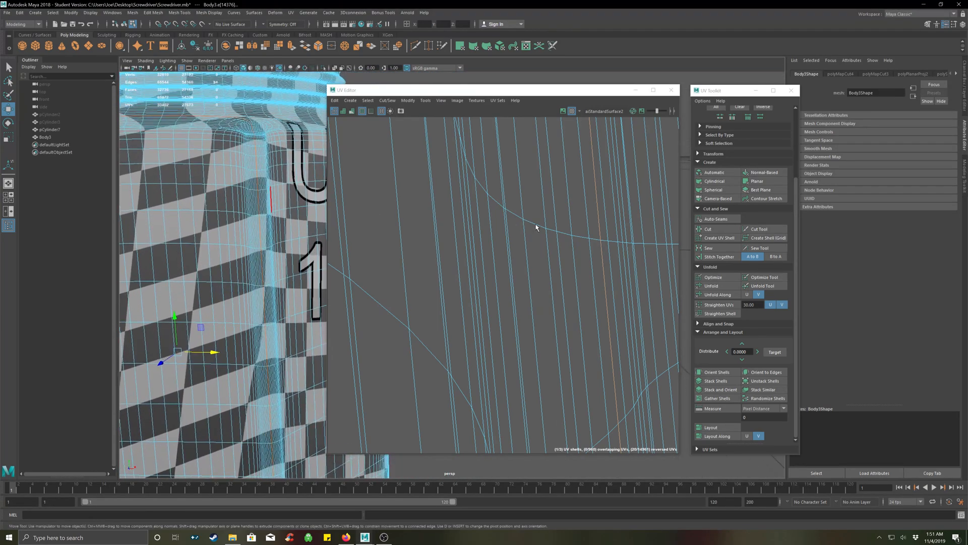
pyautogui.scroll(-6, 536, 226)
pyautogui.scroll(-6, 537, 226)
pyautogui.keyDown('alt'); pyautogui.moveTo(512, 202); pyautogui.dragTo(516, 273, button='middle'); pyautogui.keyUp('alt')
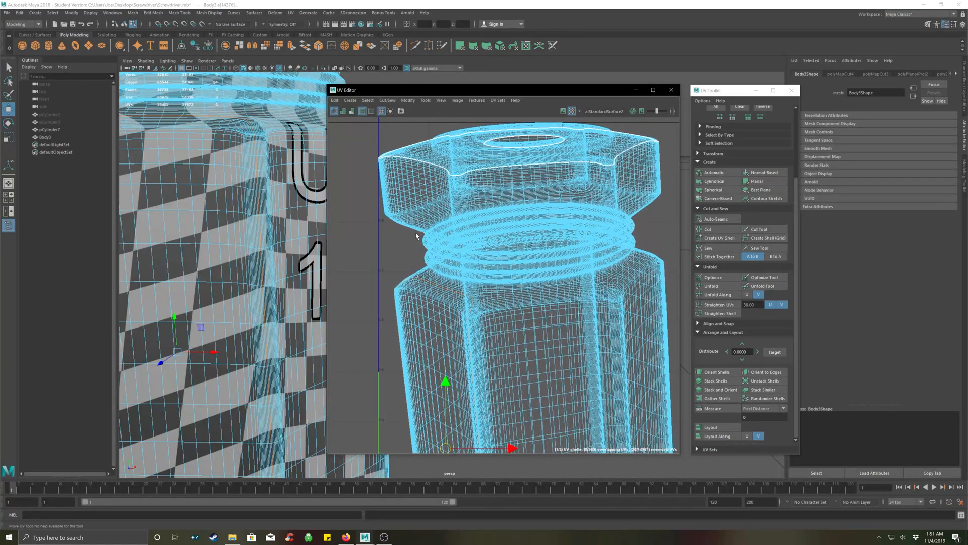
pyautogui.click(373, 250)
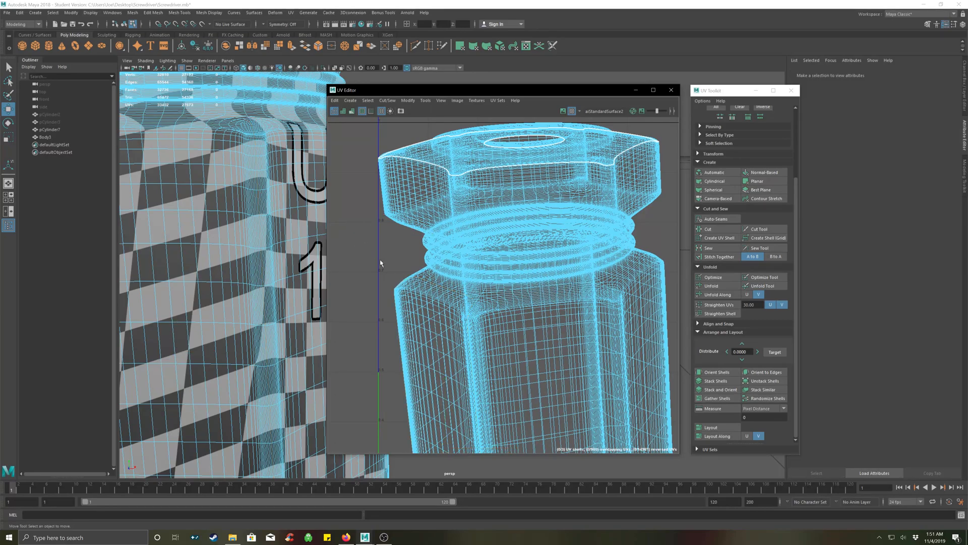
# Cut the handle's UVs along the edge loop on the neck side of the hexagonal end, just before the rings.
pyautogui.keyDown('alt'); pyautogui.moveTo(262, 191); pyautogui.dragTo(243, 179); pyautogui.keyUp('alt')
pyautogui.scroll(5, 257, 202)
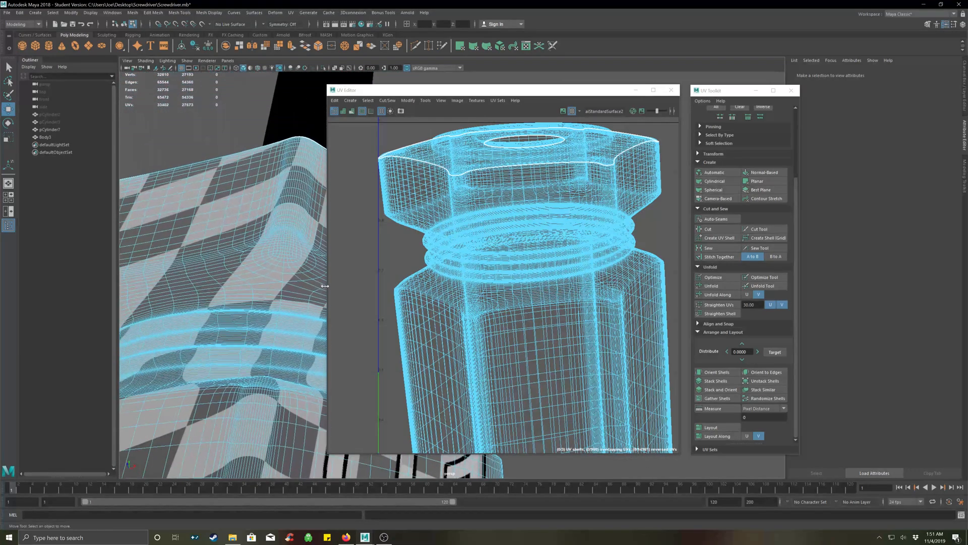
pyautogui.keyDown('alt'); pyautogui.moveTo(218, 232); pyautogui.dragTo(249, 237); pyautogui.keyUp('alt')
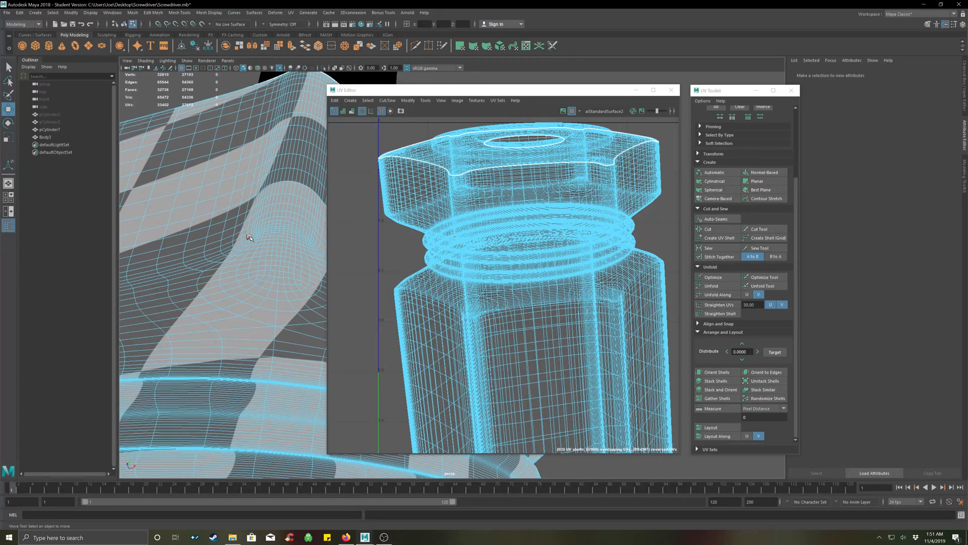
pyautogui.doubleClick(248, 237)
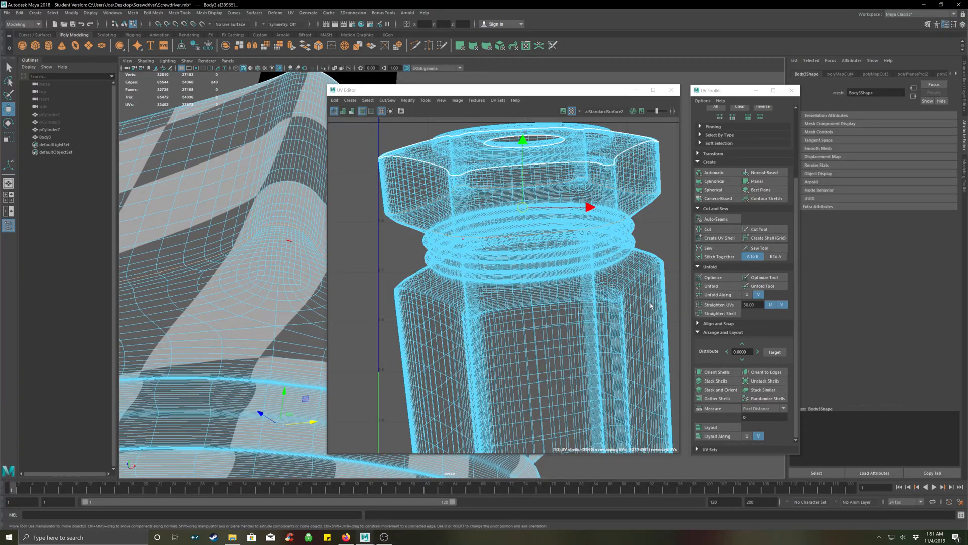
pyautogui.click(710, 229)
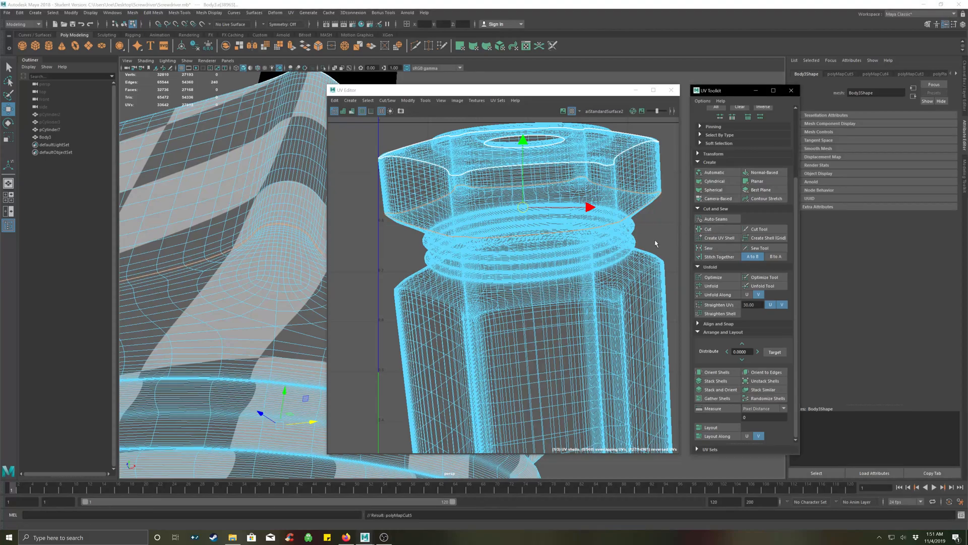
# Cut the handle's UVs along the edge loop at the shoulder where the ringed neck meets the hexagonal grip.
pyautogui.keyDown('alt'); pyautogui.moveTo(303, 288); pyautogui.dragTo(291, 324); pyautogui.keyUp('alt')
pyautogui.keyDown('alt'); pyautogui.moveTo(268, 380); pyautogui.dragTo(242, 288, button='middle'); pyautogui.keyUp('alt')
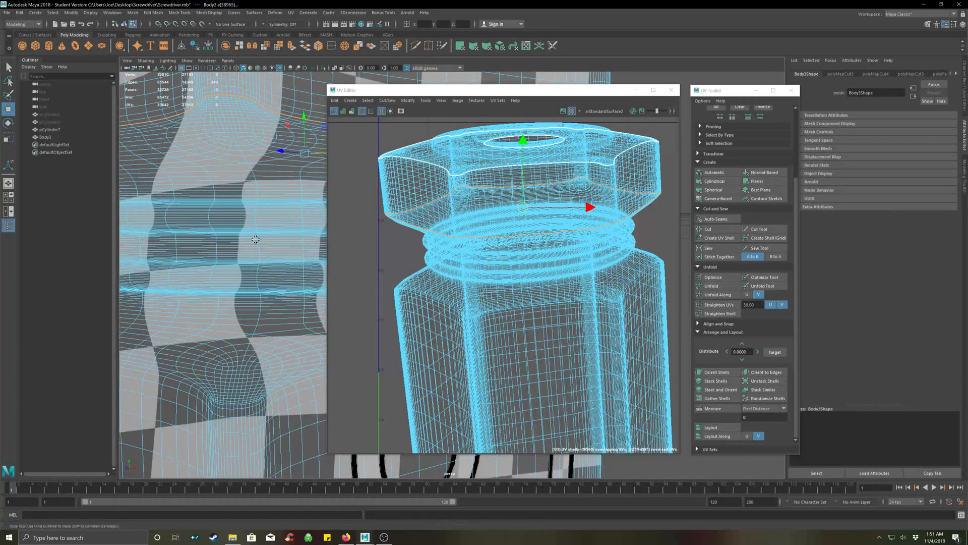
pyautogui.keyDown('alt'); pyautogui.moveTo(255, 238); pyautogui.dragTo(259, 299, button='middle'); pyautogui.keyUp('alt')
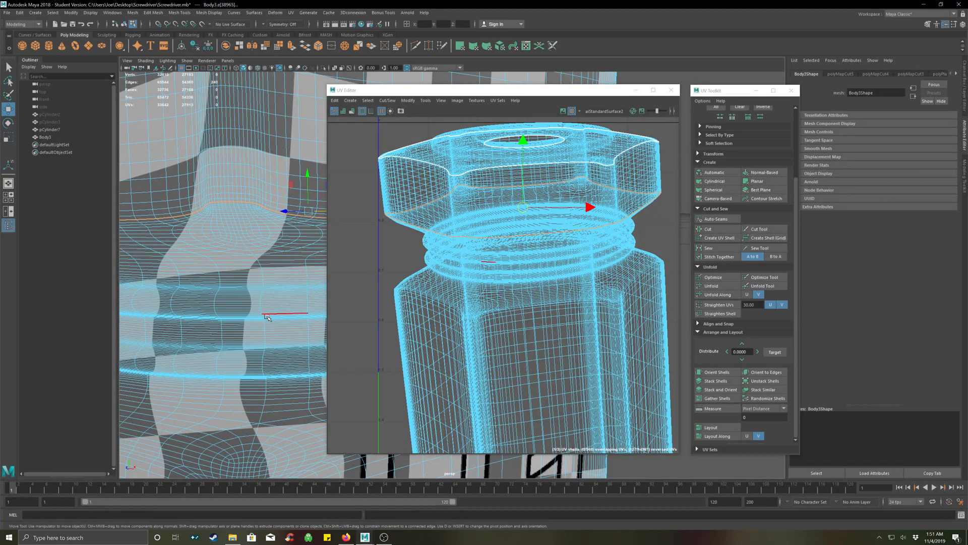
pyautogui.keyDown('alt'); pyautogui.moveTo(277, 347); pyautogui.dragTo(264, 241, button='middle'); pyautogui.keyUp('alt')
pyautogui.keyDown('alt'); pyautogui.moveTo(264, 241); pyautogui.dragTo(260, 295); pyautogui.keyUp('alt')
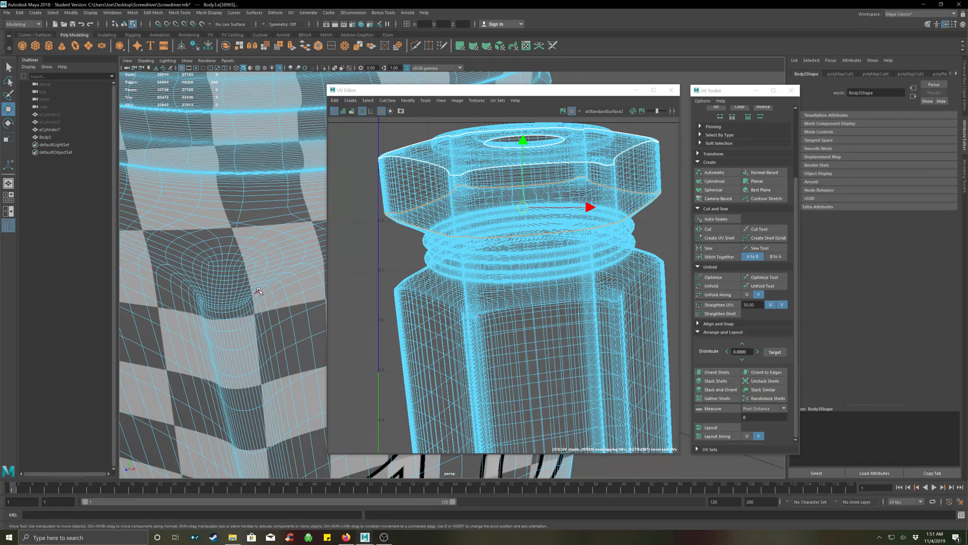
pyautogui.doubleClick(259, 291)
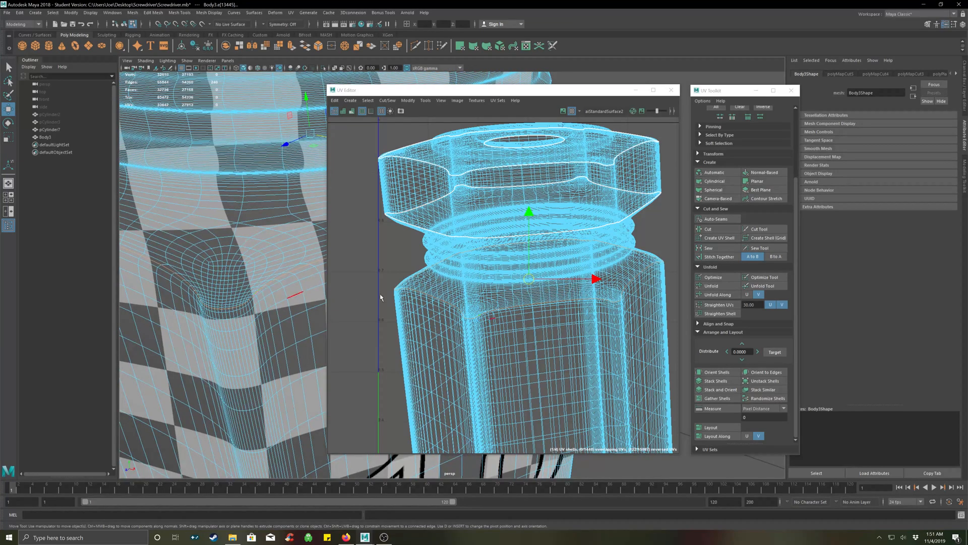
pyautogui.click(708, 229)
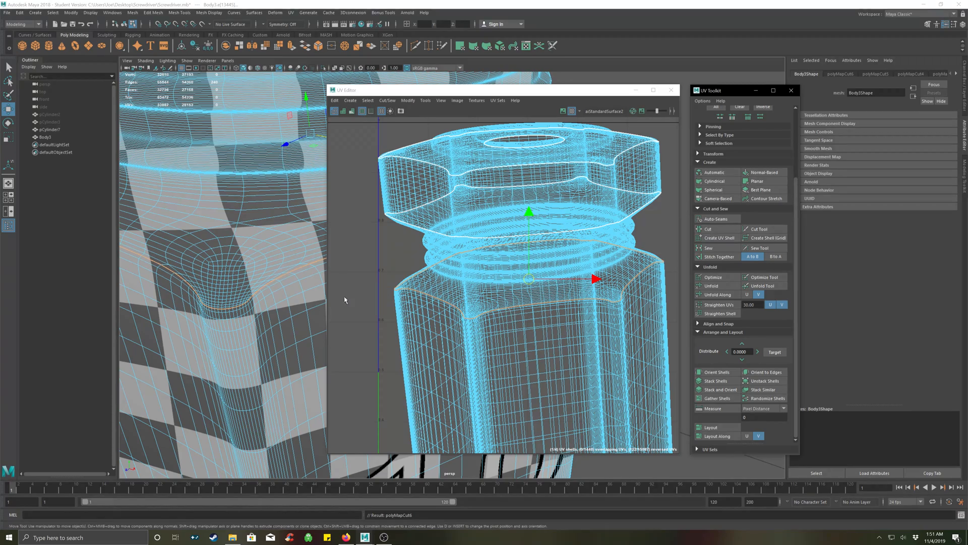
# Select the lengthwise edge line running from the grip's shoulder cut across the rings of the handle's neck.
pyautogui.keyDown('alt'); pyautogui.moveTo(256, 270); pyautogui.dragTo(260, 264); pyautogui.keyUp('alt')
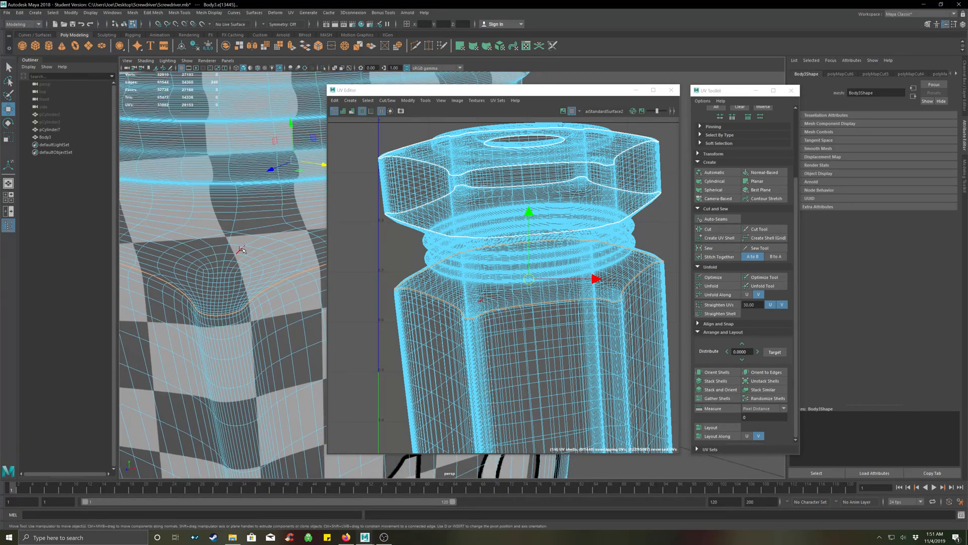
pyautogui.doubleClick(404, 285)
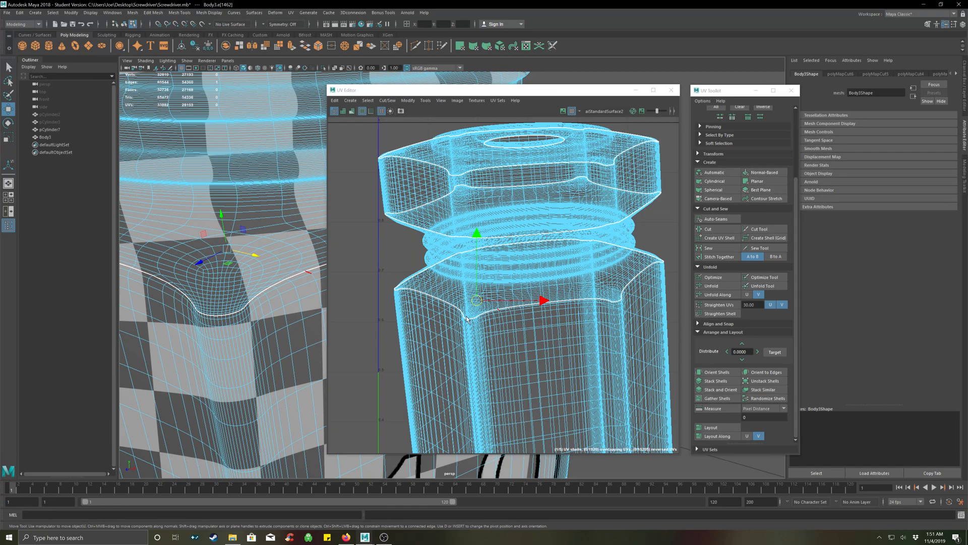
pyautogui.scroll(10, 467, 318)
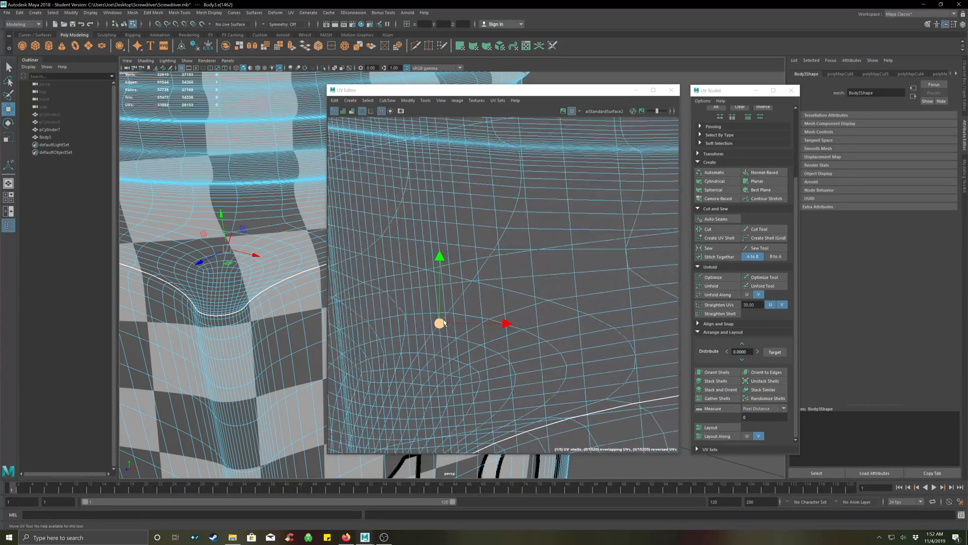
pyautogui.doubleClick(454, 306)
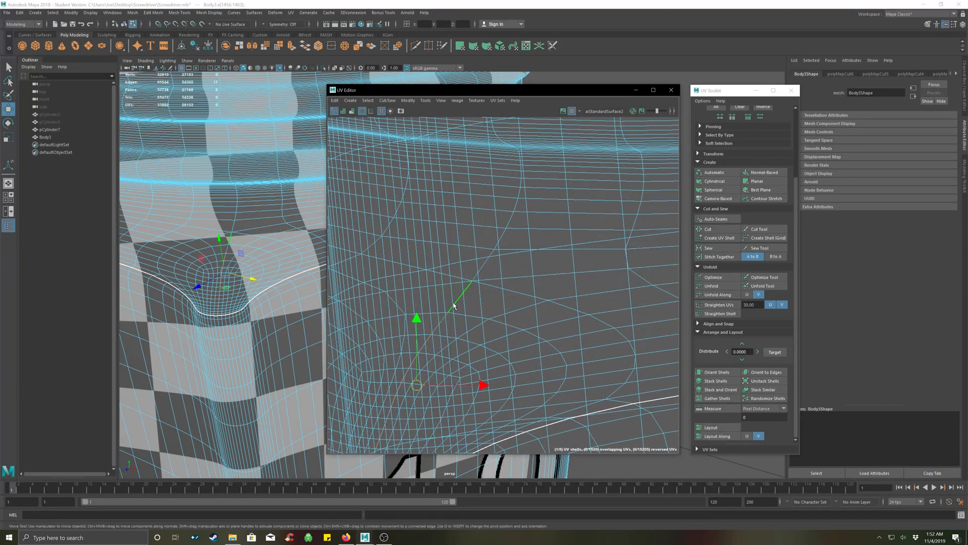
pyautogui.scroll(-6, 454, 305)
pyautogui.keyDown('alt'); pyautogui.moveTo(520, 294); pyautogui.dragTo(521, 285, button='middle'); pyautogui.keyUp('alt')
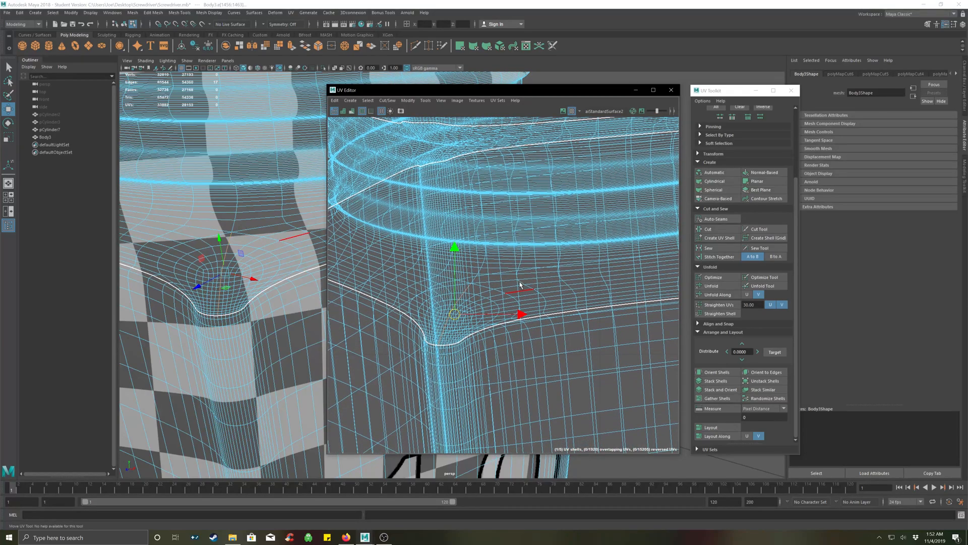
pyautogui.click(476, 281)
pyautogui.keyDown('alt'); pyautogui.moveTo(502, 262); pyautogui.dragTo(505, 296, button='middle'); pyautogui.keyUp('alt')
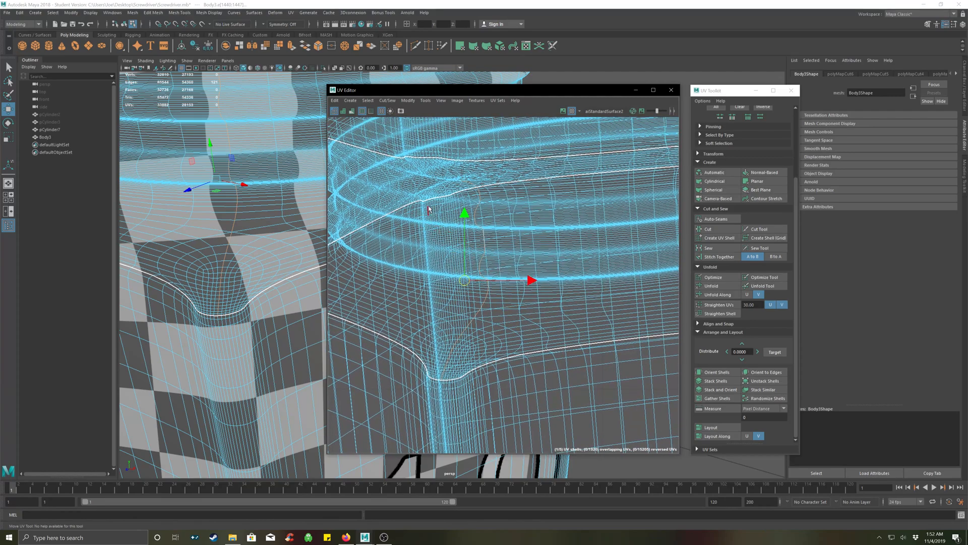
pyautogui.click(238, 193)
pyautogui.keyDown('alt'); pyautogui.moveTo(238, 193); pyautogui.dragTo(256, 187); pyautogui.keyUp('alt')
pyautogui.click(273, 262)
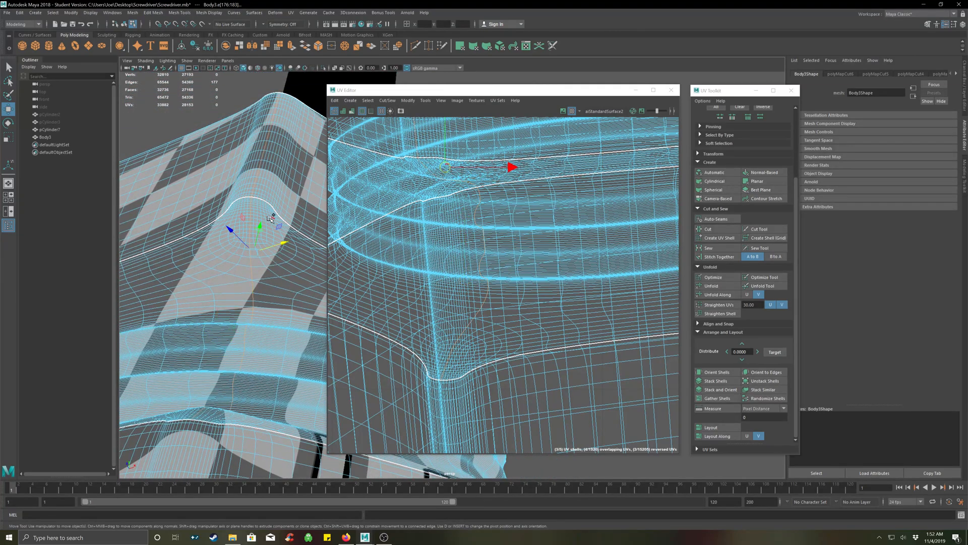
pyautogui.hotkey('ctrl', 'z')
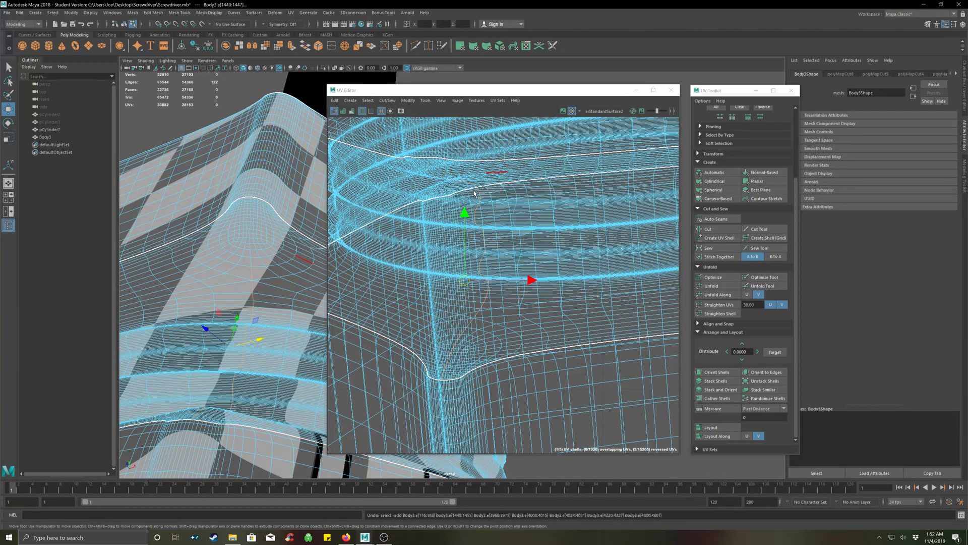
# Add single edges near the hexagonal end to the neck seam selection, undoing the edge loop added by mistake.
pyautogui.keyDown('shift'); pyautogui.click(251, 262); pyautogui.keyUp('shift')
pyautogui.scroll(10, 464, 208)
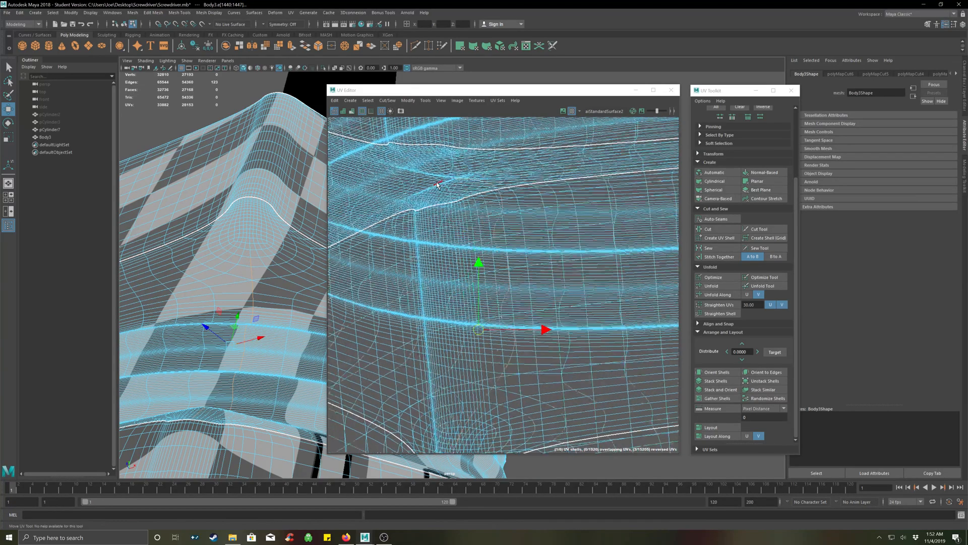
pyautogui.scroll(2, 464, 209)
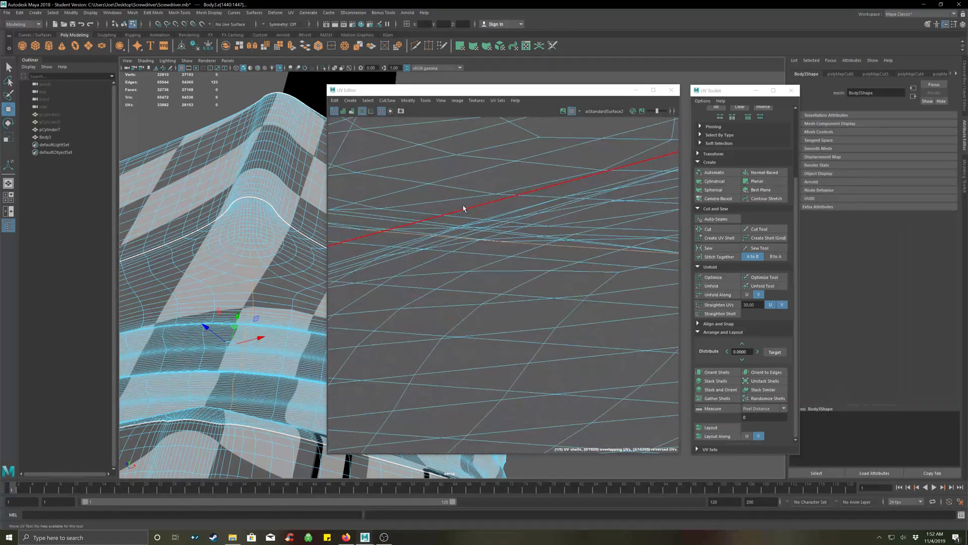
pyautogui.keyDown('alt'); pyautogui.moveTo(416, 252); pyautogui.dragTo(566, 269, button='middle'); pyautogui.keyUp('alt')
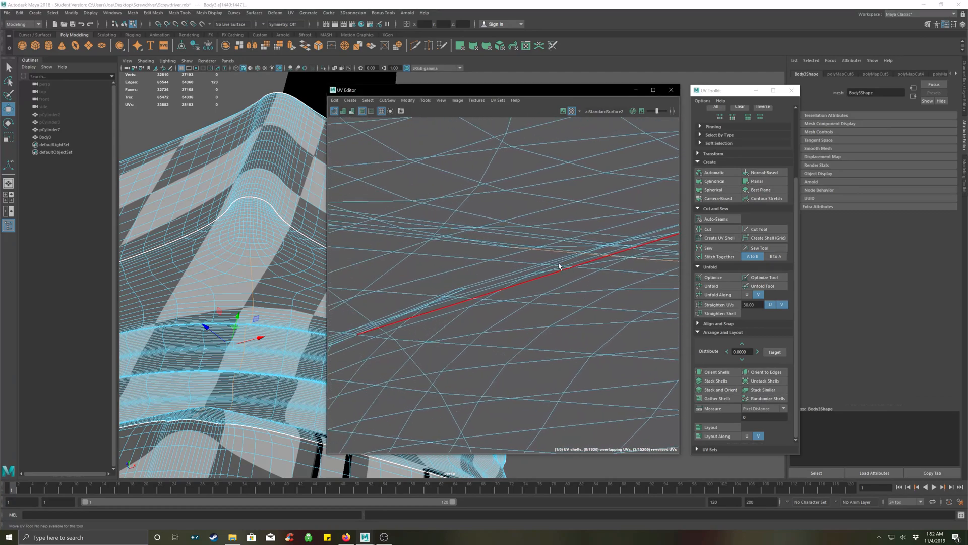
pyautogui.keyDown('shift'); pyautogui.click(498, 248); pyautogui.keyUp('shift')
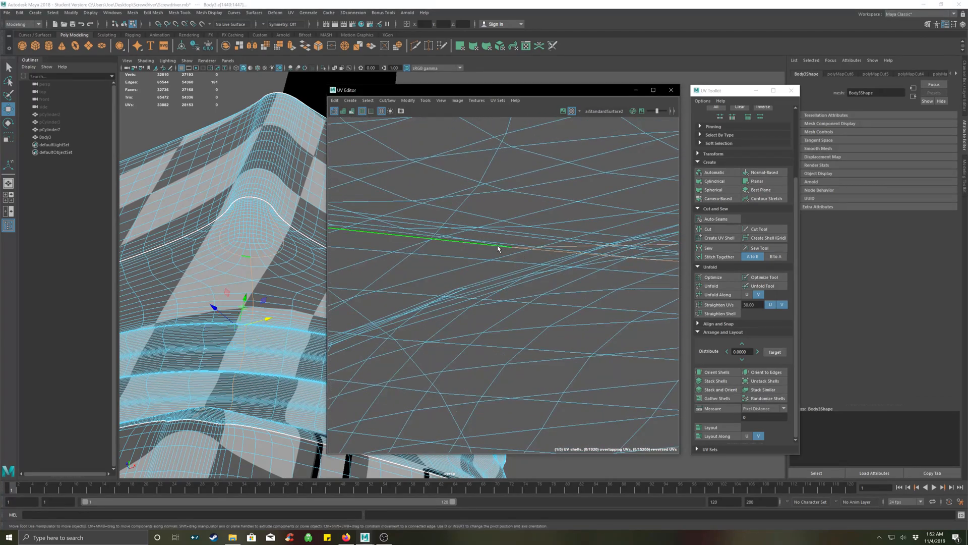
pyautogui.hotkey('ctrl', 'z')
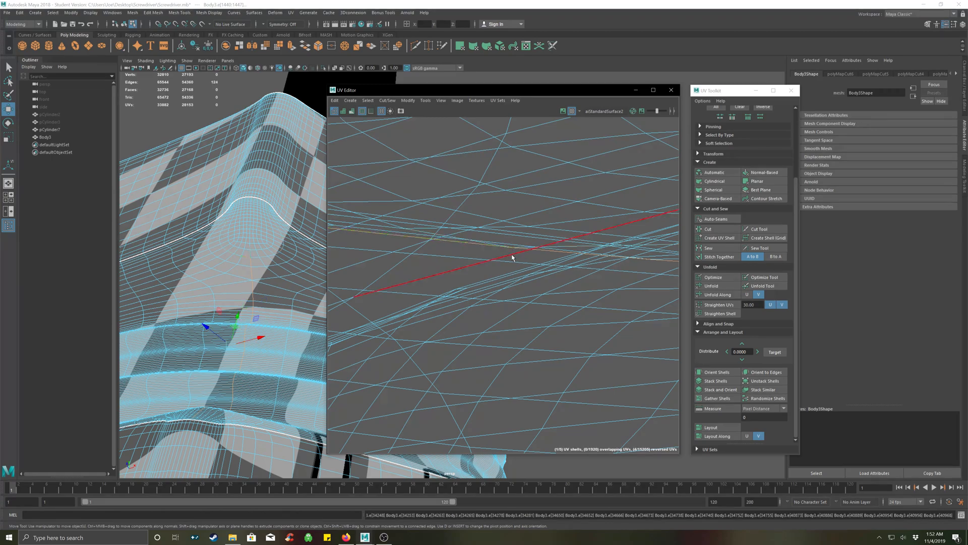
pyautogui.scroll(4, 513, 245)
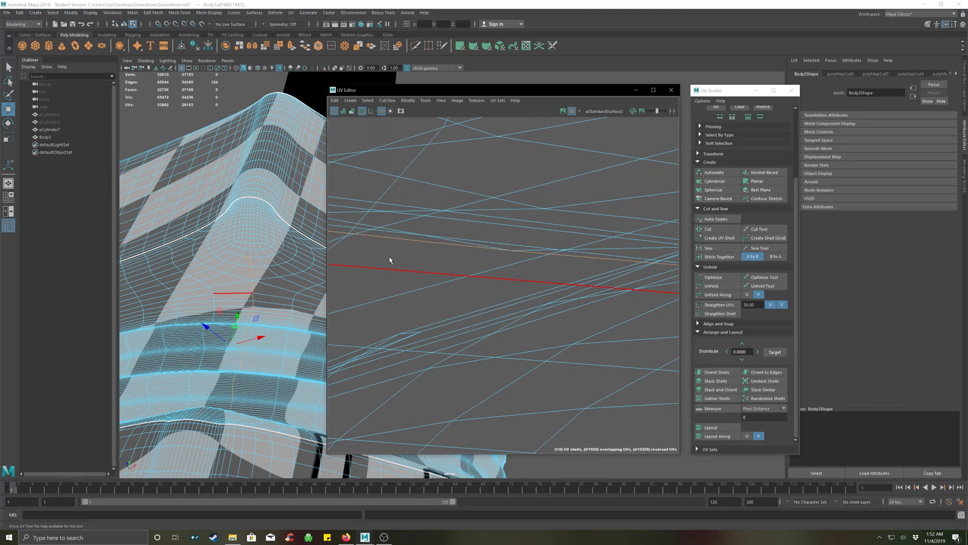
pyautogui.keyDown('ctrl'); pyautogui.click(245, 257); pyautogui.keyUp('ctrl')
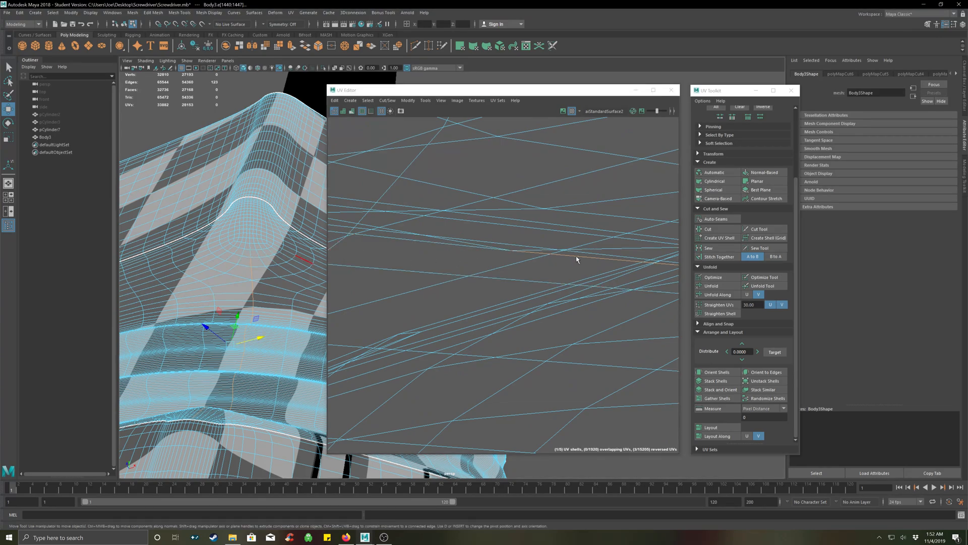
# Extend the neck seam selection with the lengthwise edge line over the hexagonal end's side up to the neighbouring cut, and cut the UVs along it.
pyautogui.keyDown('alt'); pyautogui.moveTo(570, 272); pyautogui.dragTo(433, 271, button='middle'); pyautogui.keyUp('alt')
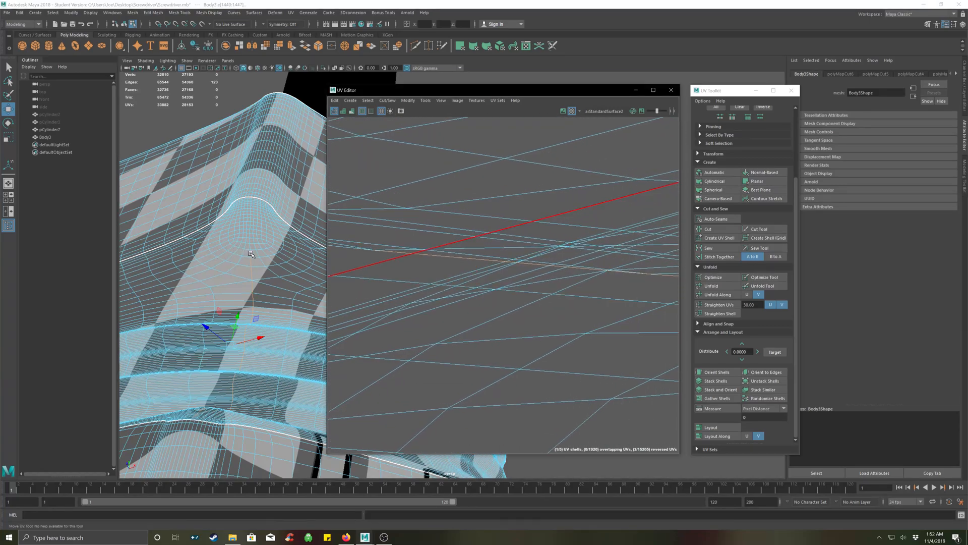
pyautogui.click(259, 237)
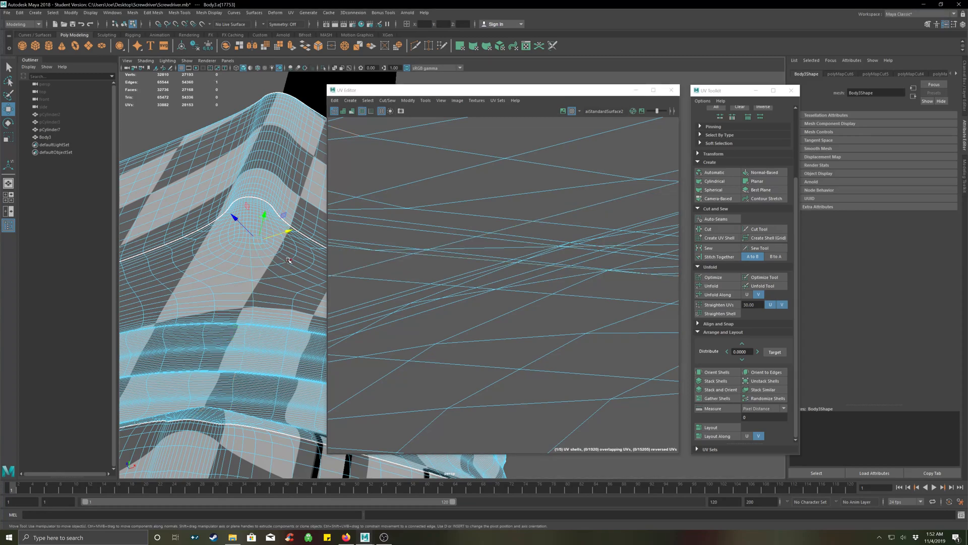
pyautogui.hotkey('ctrl', 'z')
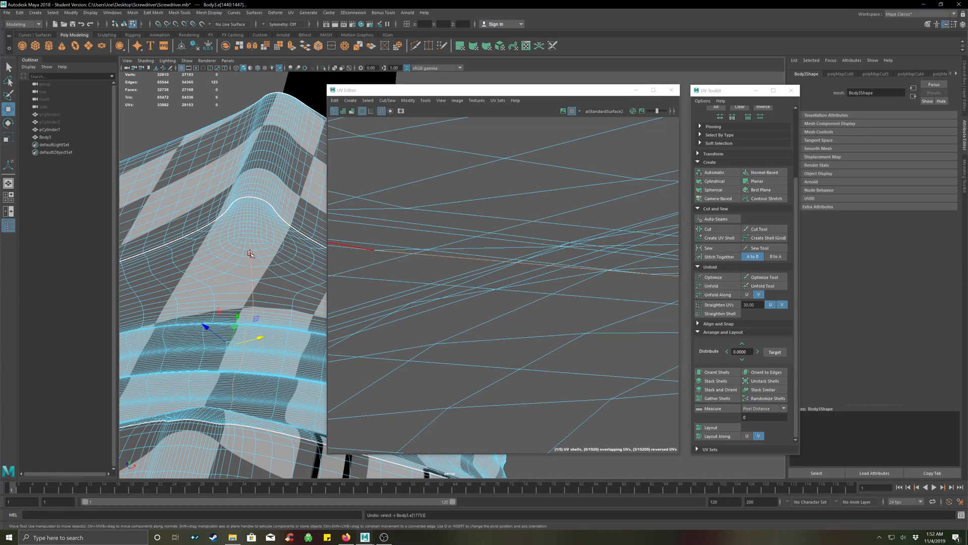
pyautogui.keyDown('shift'); pyautogui.doubleClick(349, 248); pyautogui.keyUp('shift')
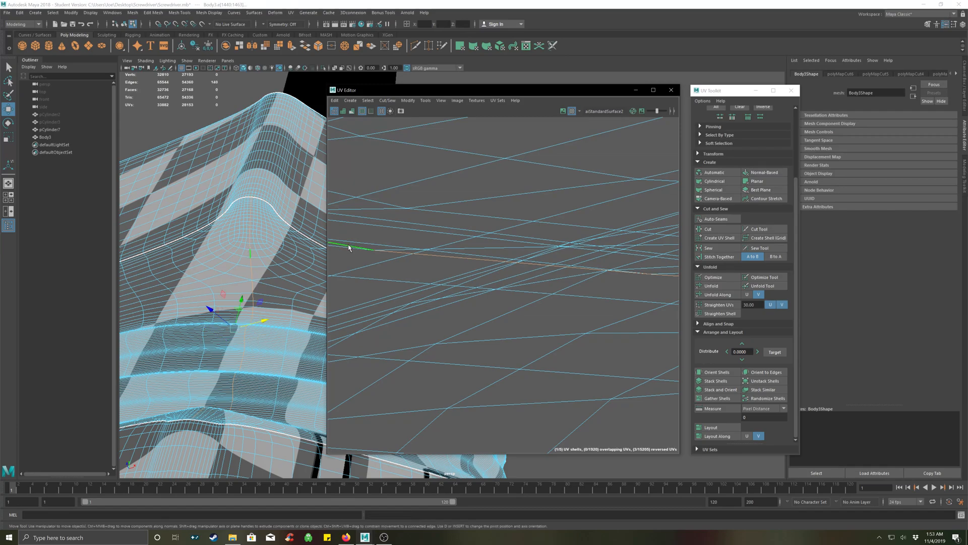
pyautogui.scroll(-10, 512, 271)
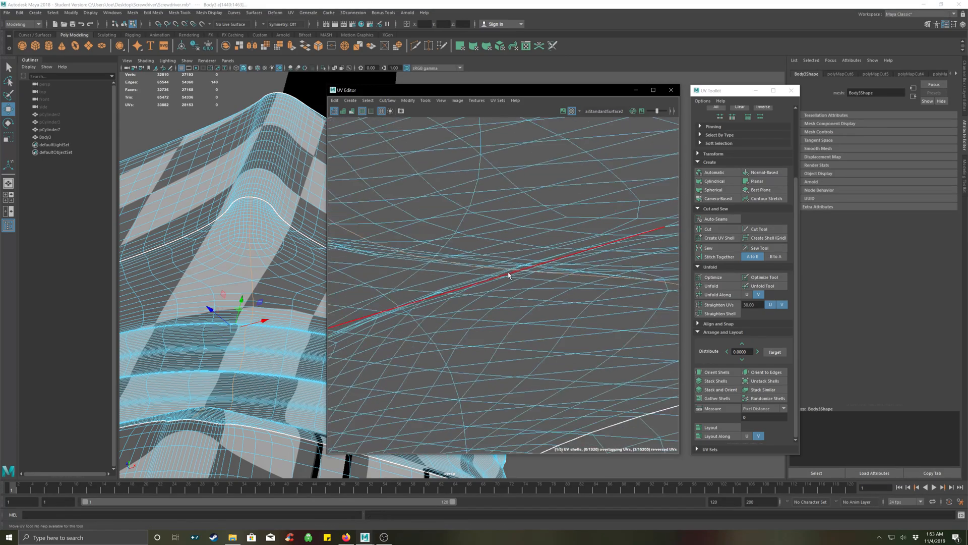
pyautogui.click(708, 229)
pyautogui.scroll(-4, 510, 255)
pyautogui.scroll(-8, 510, 255)
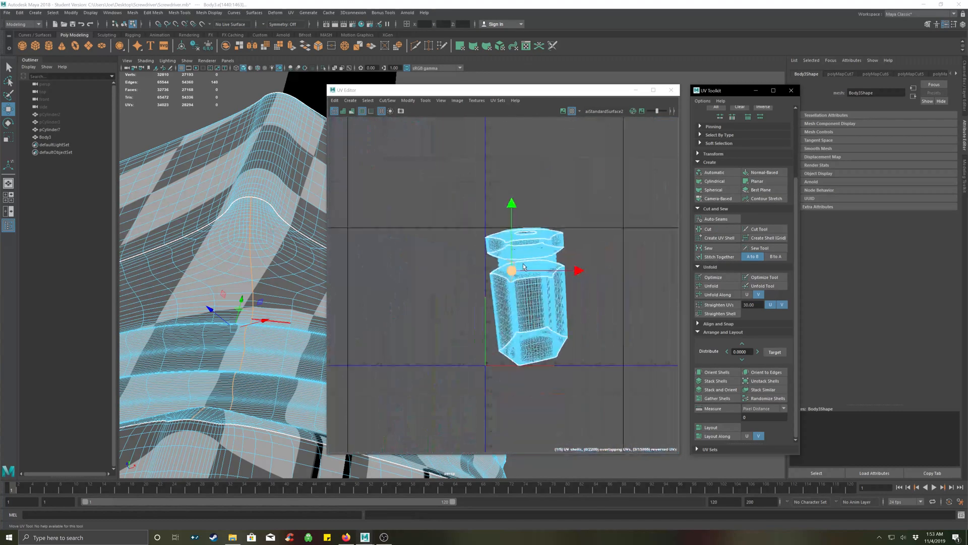
# Unfold all of the handle's UV shells together and lay them out without overlaps in the UV tile.
pyautogui.moveTo(594, 236); pyautogui.dragTo(580, 229, button='right')
pyautogui.moveTo(590, 207); pyautogui.dragTo(472, 375)
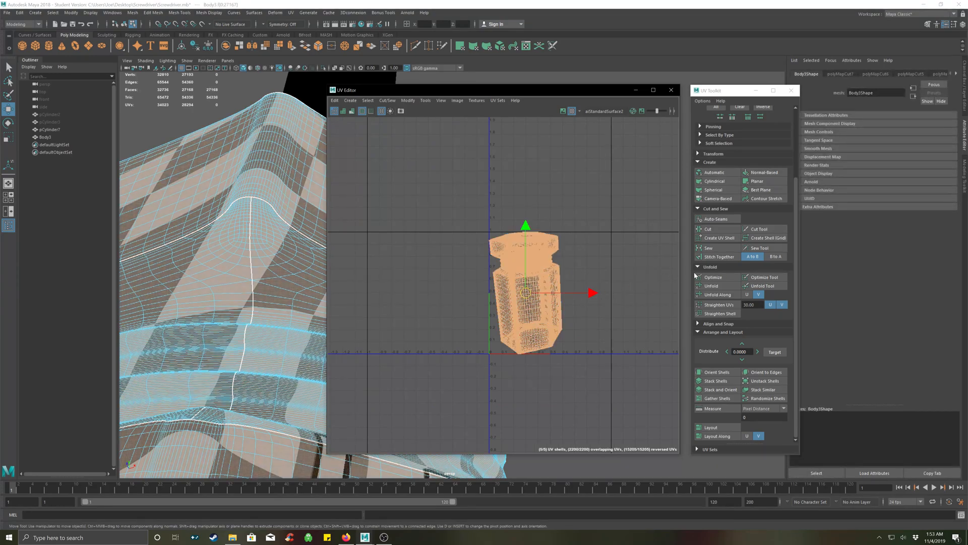
pyautogui.click(711, 285)
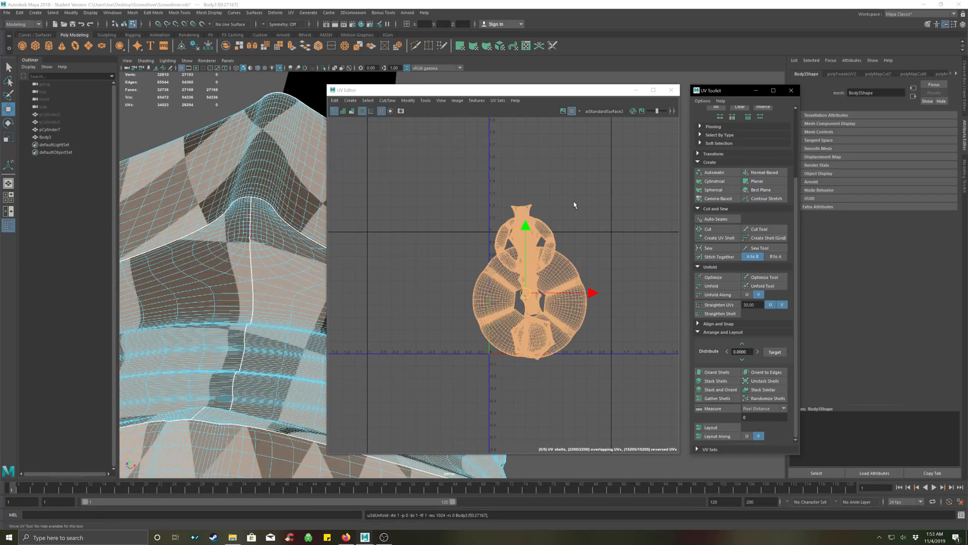
pyautogui.moveTo(605, 196); pyautogui.dragTo(411, 387)
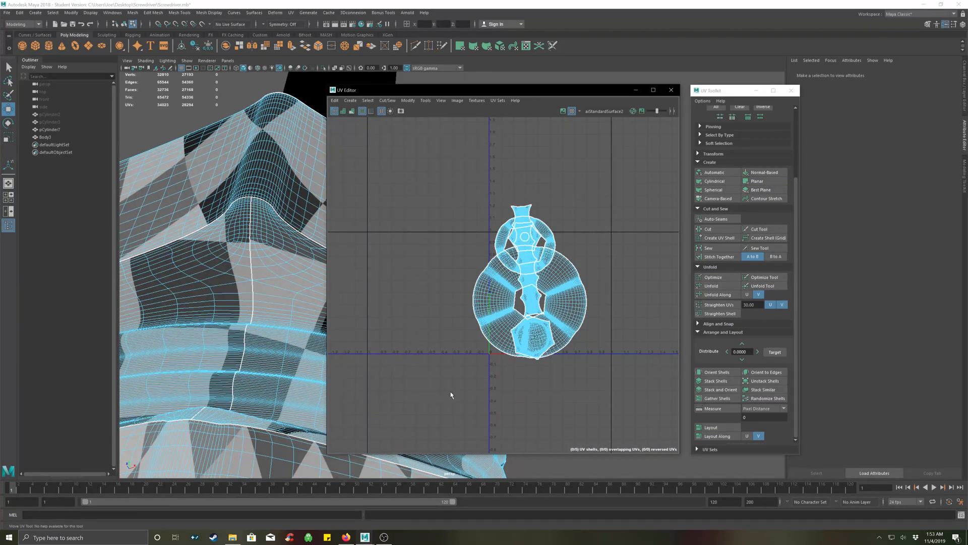
pyautogui.click(712, 428)
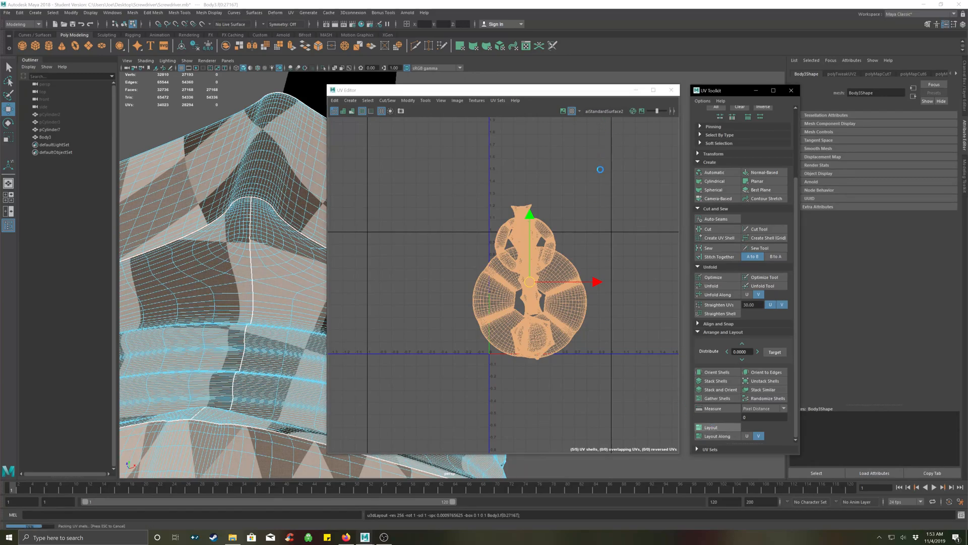
pyautogui.click(596, 213)
pyautogui.scroll(10, 510, 242)
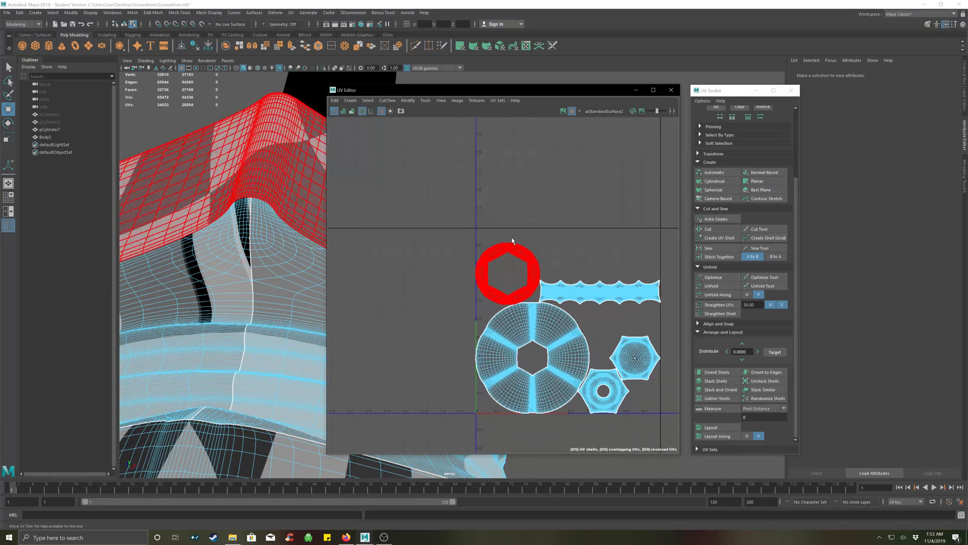
# Select the smaller ring-shaped UV shell and examine which part of the screwdriver handle it covers.
pyautogui.click(501, 266)
pyautogui.scroll(-3, 558, 232)
pyautogui.keyDown('alt'); pyautogui.moveTo(287, 202); pyautogui.dragTo(245, 214); pyautogui.keyUp('alt')
pyautogui.scroll(7, 246, 184)
pyautogui.scroll(8, 263, 177)
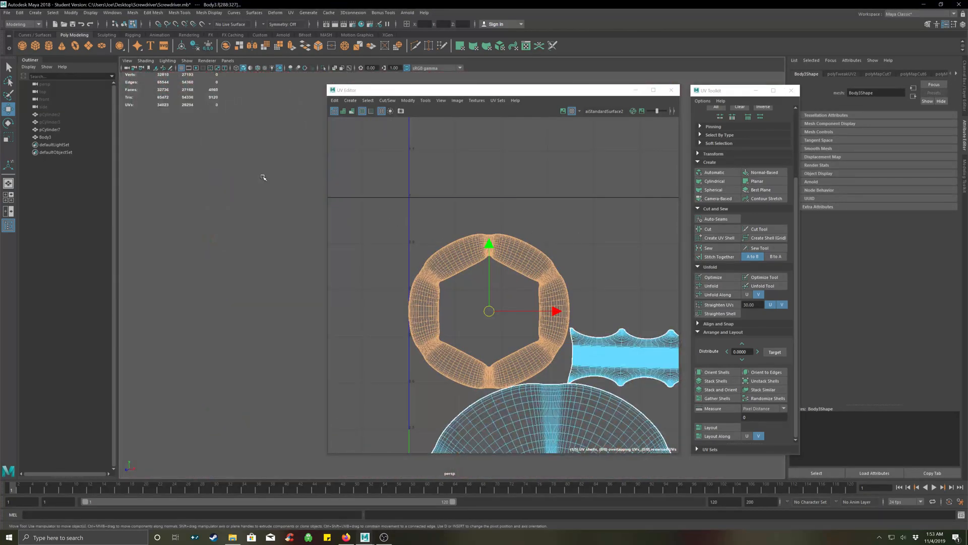
pyautogui.scroll(-12, 263, 178)
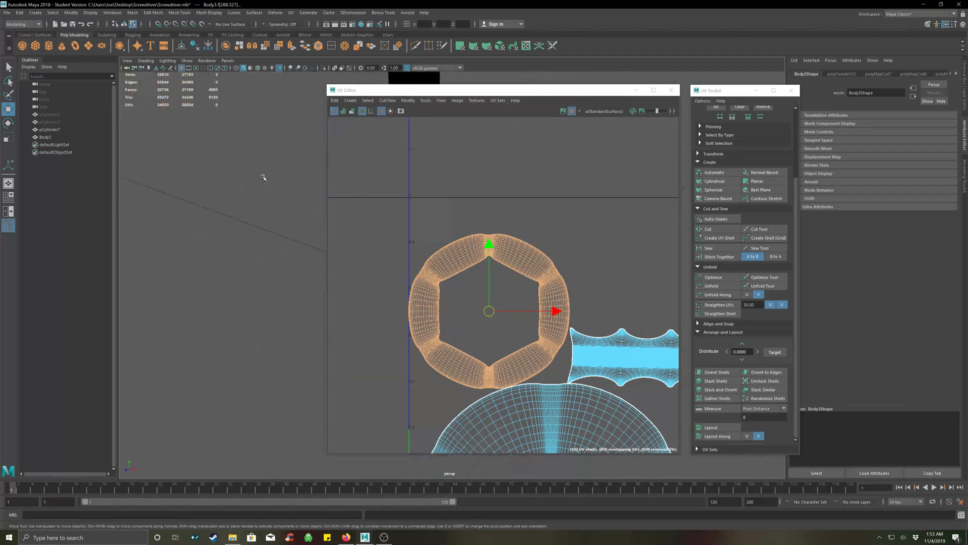
pyautogui.keyDown('alt'); pyautogui.moveTo(283, 192); pyautogui.dragTo(172, 208, button='middle'); pyautogui.keyUp('alt')
pyautogui.keyDown('alt'); pyautogui.moveTo(260, 229); pyautogui.dragTo(234, 236, button='middle'); pyautogui.keyUp('alt')
pyautogui.keyDown('alt'); pyautogui.moveTo(265, 256); pyautogui.dragTo(265, 205); pyautogui.keyUp('alt')
pyautogui.keyDown('alt'); pyautogui.moveTo(265, 205); pyautogui.dragTo(262, 235, button='middle'); pyautogui.keyUp('alt')
pyautogui.scroll(3, 262, 235)
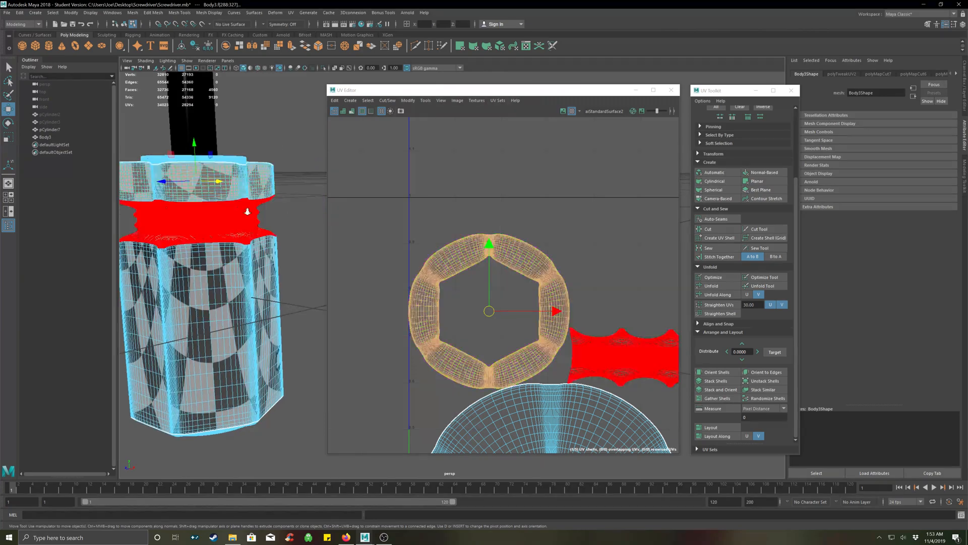
pyautogui.keyDown('alt'); pyautogui.moveTo(235, 200); pyautogui.dragTo(350, 260, button='middle'); pyautogui.keyUp('alt')
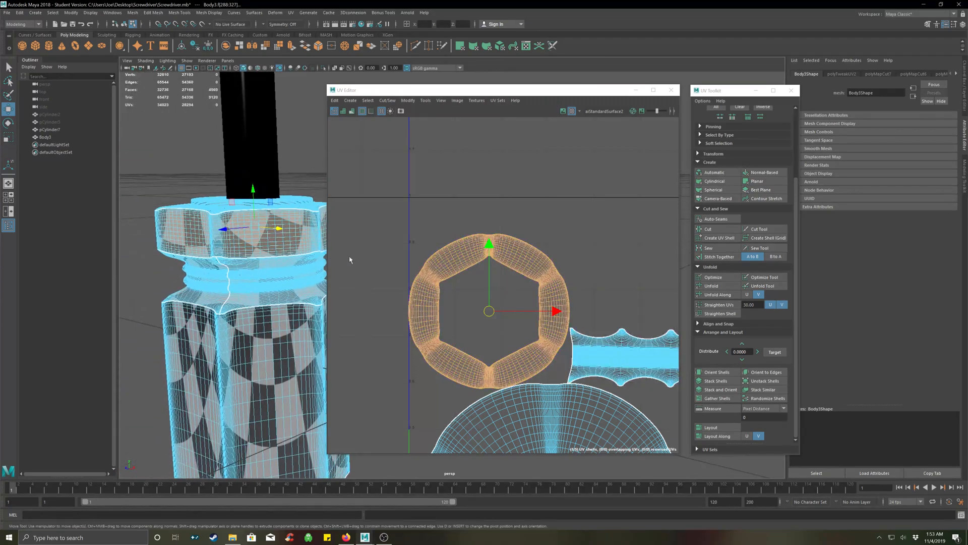
# Cut the smaller ring-shaped shell of the hexagonal end along the edge line running across its band at one corner.
pyautogui.scroll(3, 505, 246)
pyautogui.click(505, 250)
pyautogui.scroll(6, 503, 253)
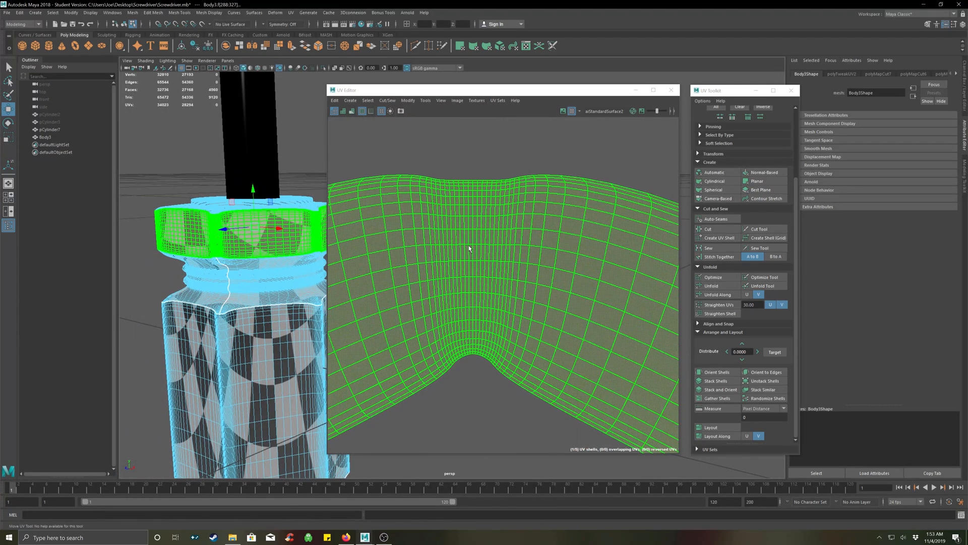
pyautogui.scroll(-1, 471, 236)
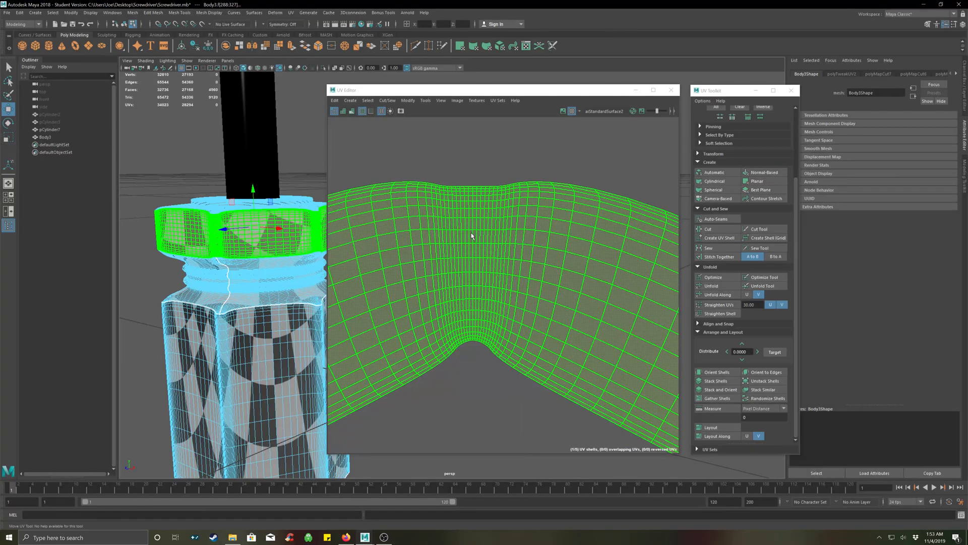
pyautogui.moveTo(481, 268); pyautogui.dragTo(479, 256, button='right')
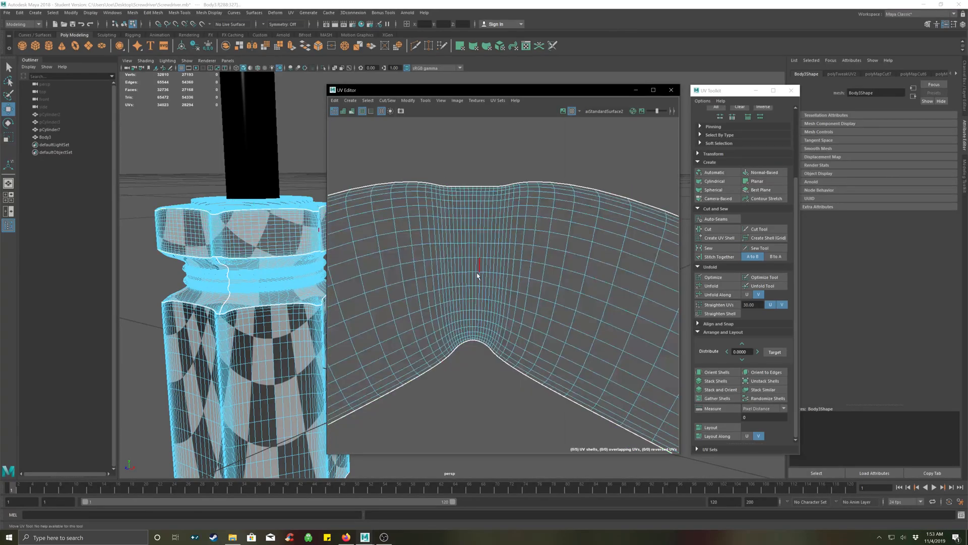
pyautogui.doubleClick(473, 299)
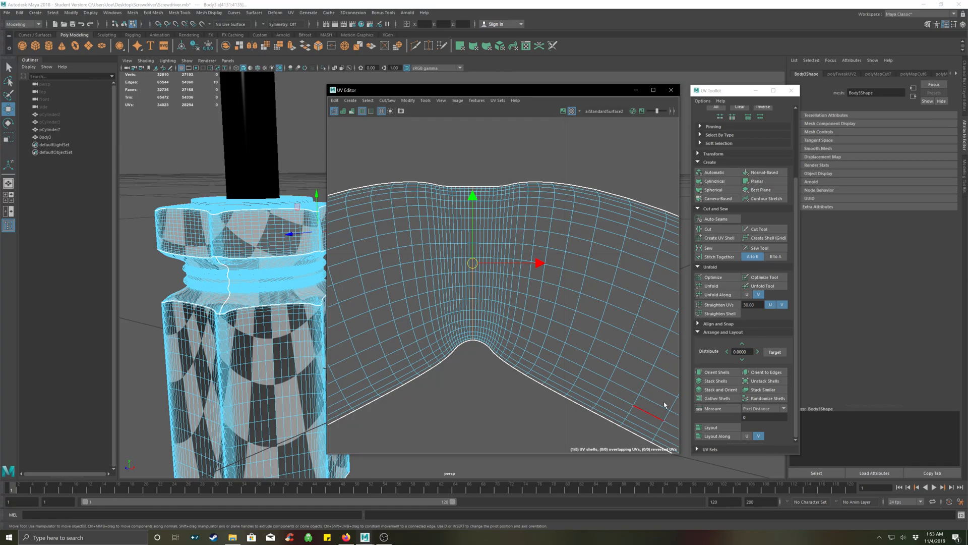
pyautogui.click(709, 229)
# Select the hexagonal end's cut ring shell as a whole and unfold it into a strip.
pyautogui.moveTo(501, 163); pyautogui.dragTo(478, 151, button='right')
pyautogui.click(512, 194)
pyautogui.scroll(-6, 504, 216)
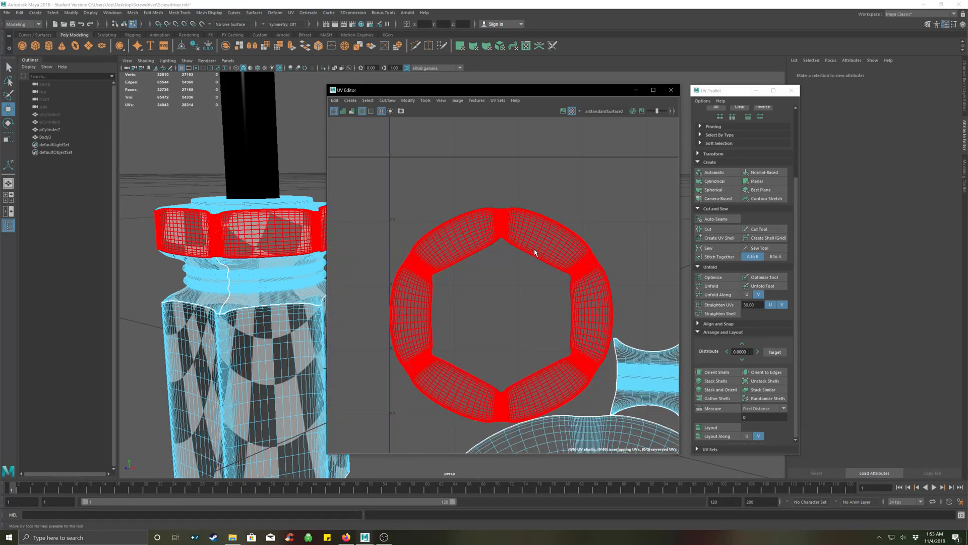
pyautogui.click(536, 252)
pyautogui.scroll(-2, 527, 343)
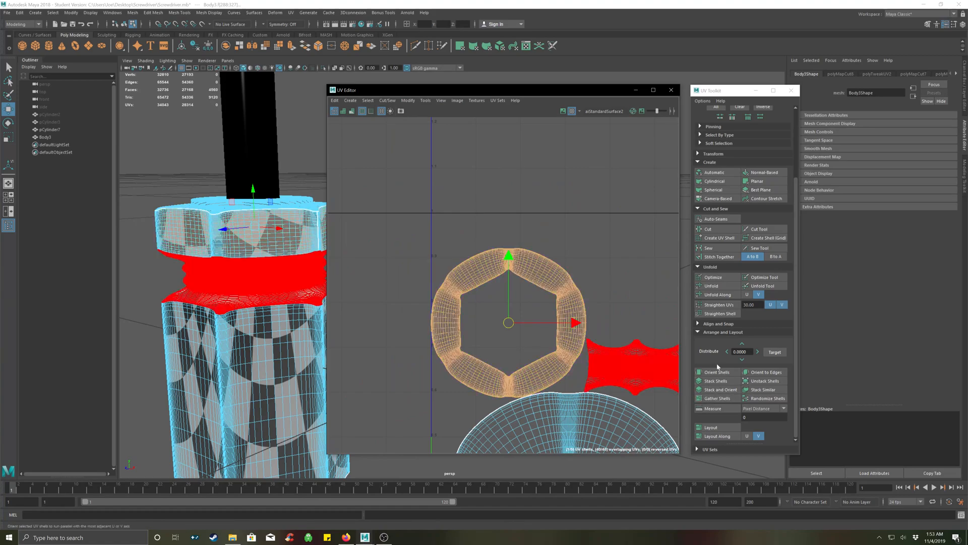
pyautogui.click(711, 285)
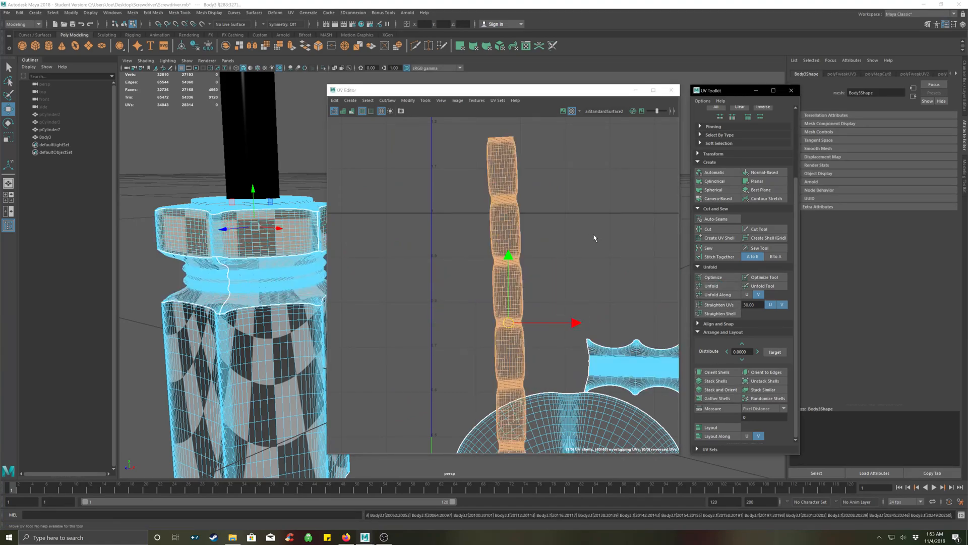
pyautogui.click(545, 261)
pyautogui.scroll(-2, 552, 272)
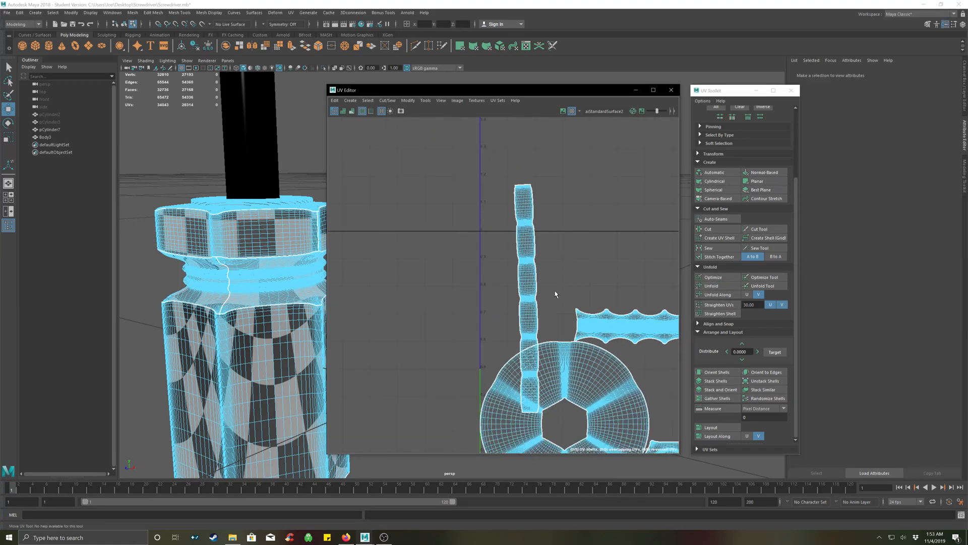
# Examine the unfolded strip shell of the hexagonal end up close for distortion in its UV grid.
pyautogui.keyDown('alt'); pyautogui.moveTo(556, 291); pyautogui.dragTo(517, 249, button='middle'); pyautogui.keyUp('alt')
pyautogui.click(501, 258)
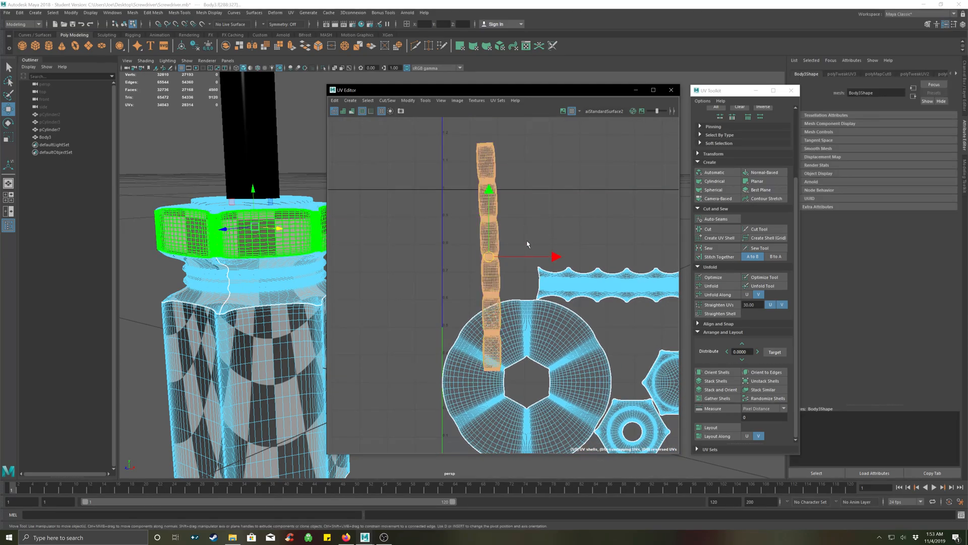
pyautogui.scroll(6, 505, 263)
pyautogui.scroll(-8, 473, 272)
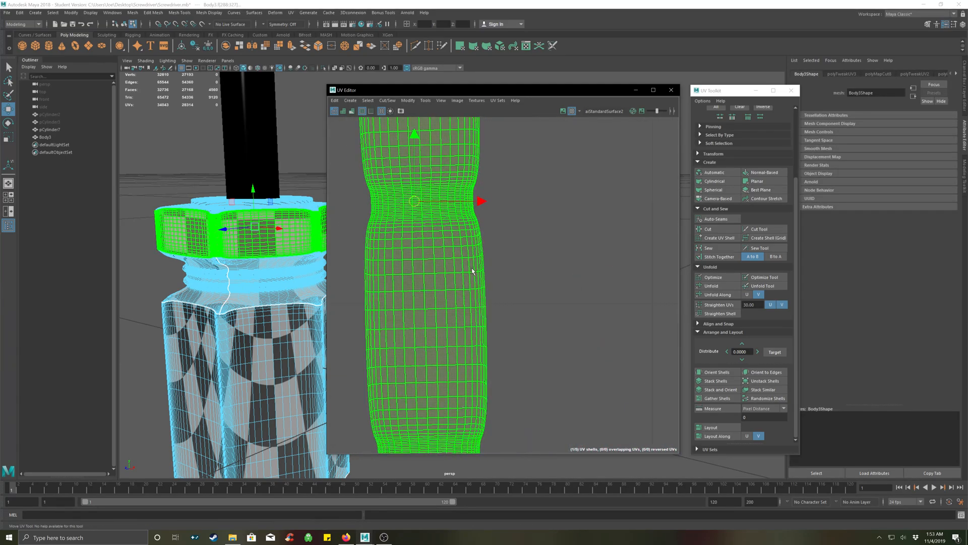
pyautogui.click(504, 244)
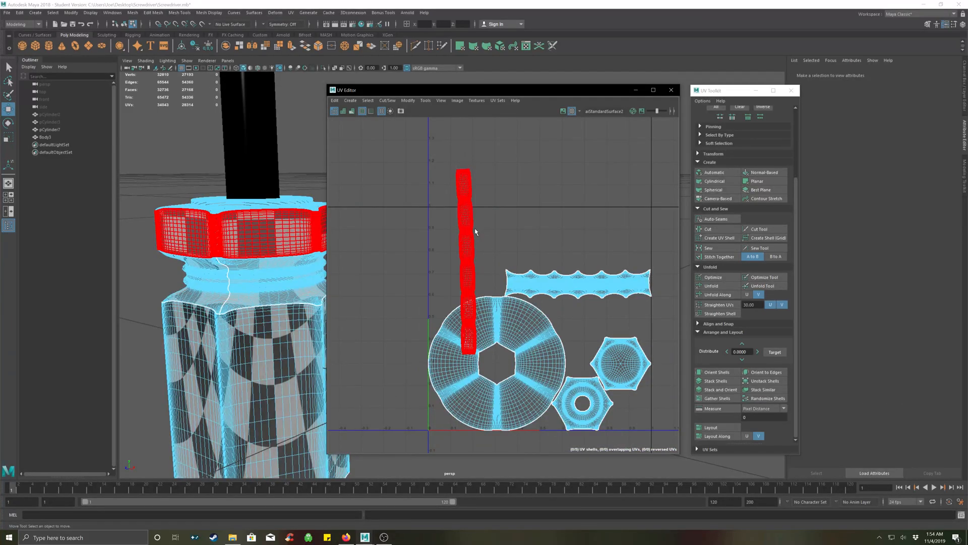
pyautogui.click(467, 252)
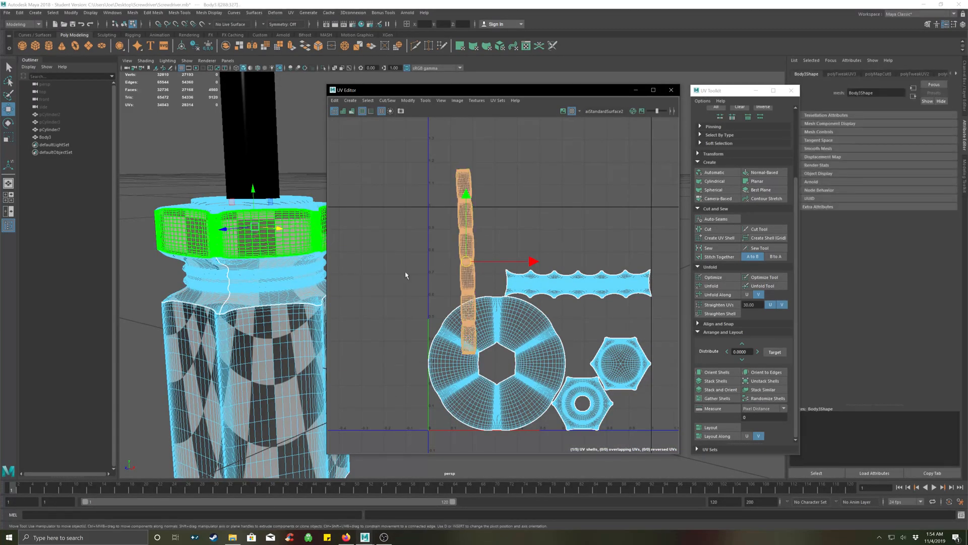
pyautogui.press('w')
# Cut the grip's large ring-shaped UV shell along the edge line running from its inner hexagon to its outer border at one corner.
pyautogui.click(272, 348)
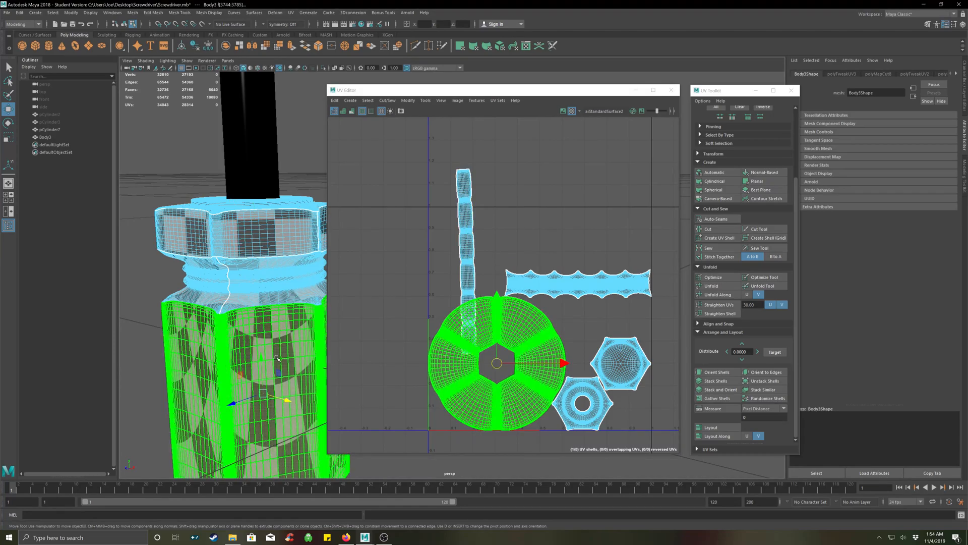
pyautogui.scroll(6, 504, 333)
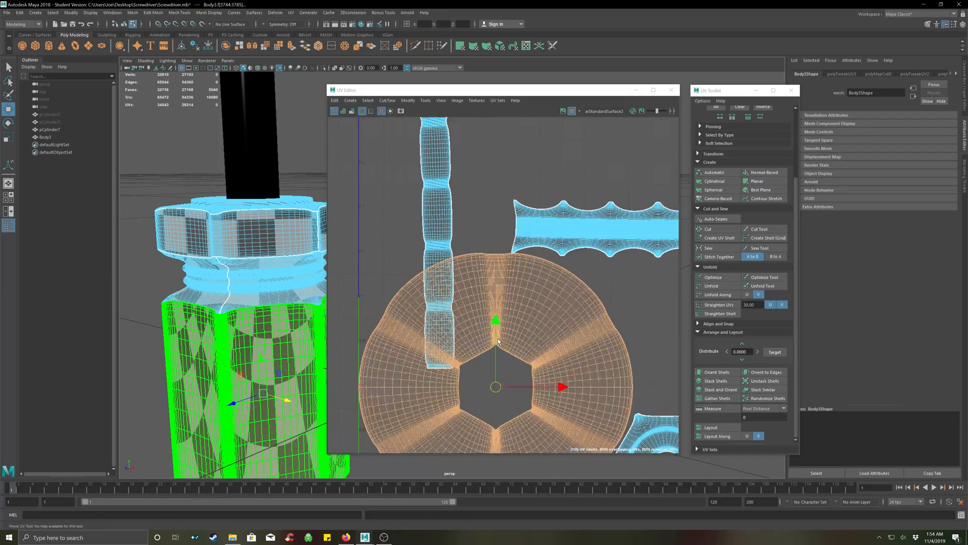
pyautogui.rightClick(494, 320)
pyautogui.moveTo(495, 320); pyautogui.dragTo(494, 298, button='right')
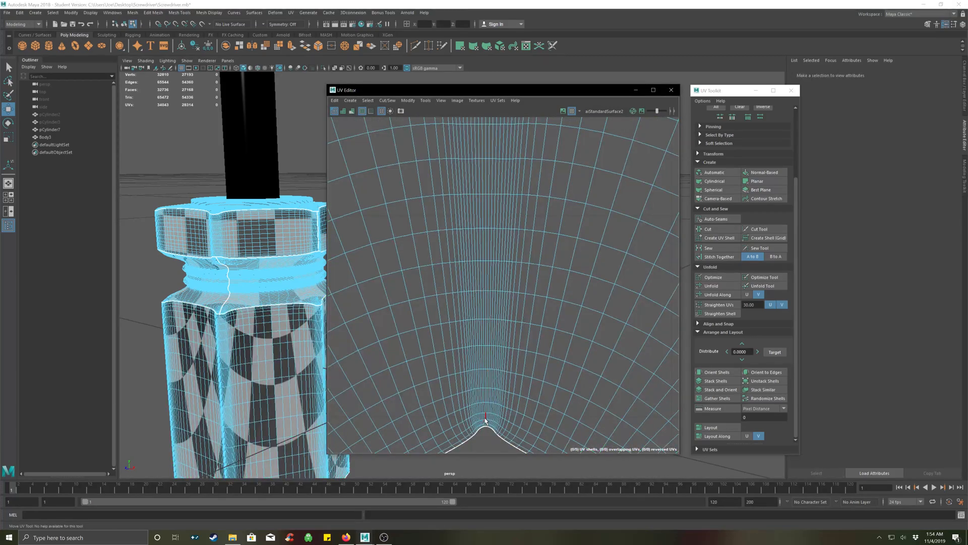
pyautogui.doubleClick(486, 417)
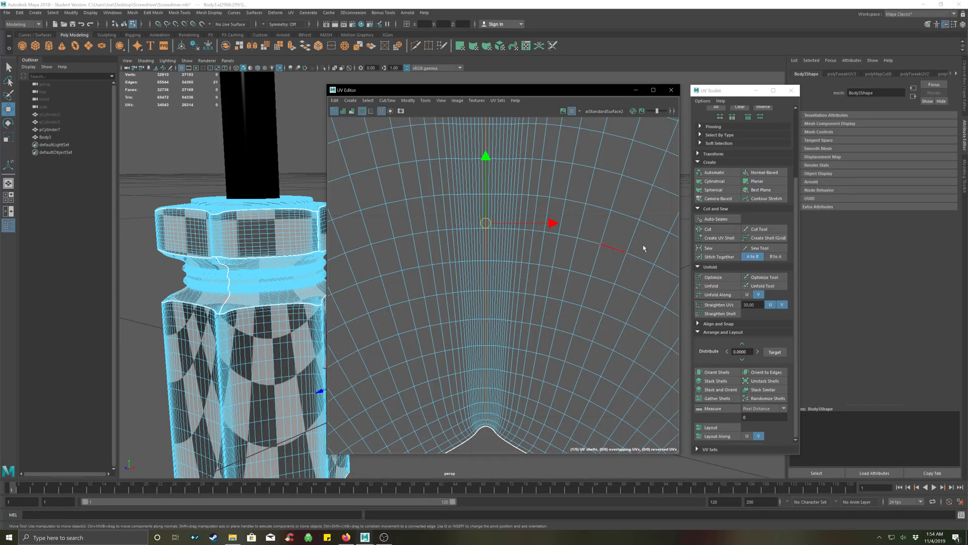
pyautogui.scroll(-5, 542, 249)
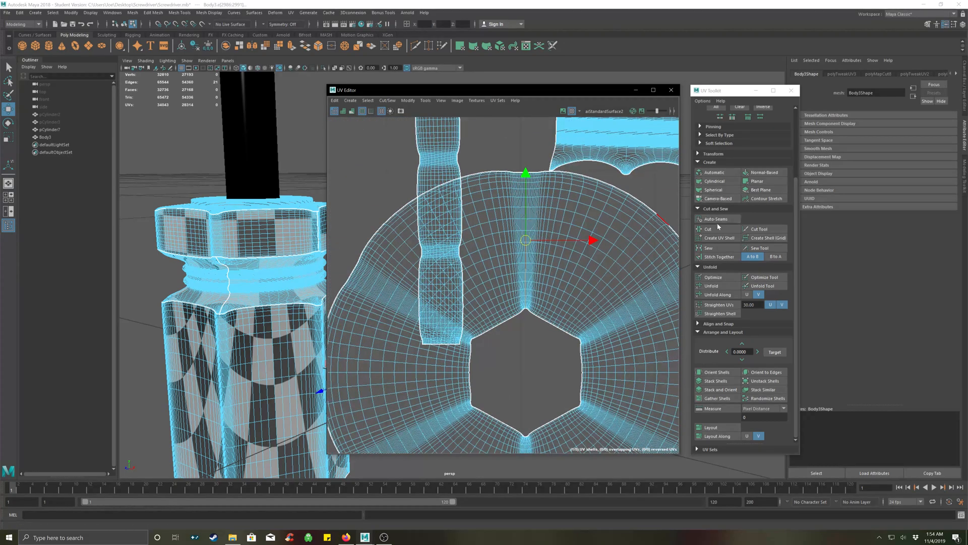
pyautogui.click(716, 229)
# Select the grip's cut ring shell as a whole and unfold it into a flat banded strip.
pyautogui.click(524, 149)
pyautogui.rightClick(544, 231)
pyautogui.moveTo(543, 231); pyautogui.dragTo(511, 220, button='right')
pyautogui.click(579, 231)
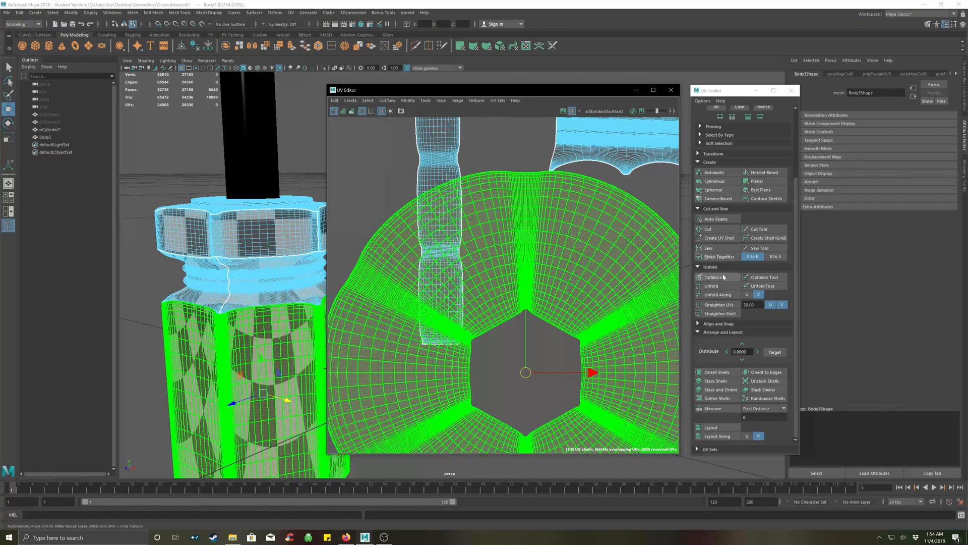
pyautogui.click(711, 286)
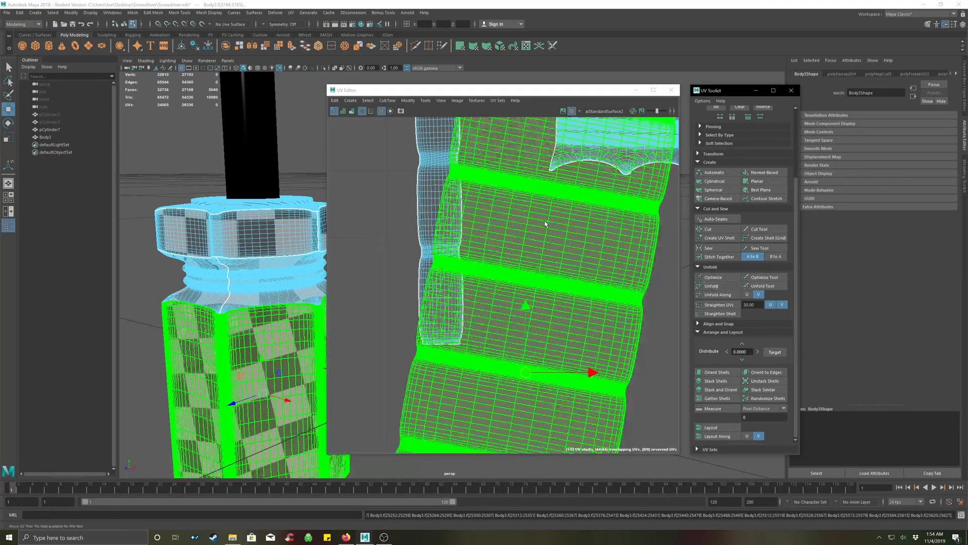
pyautogui.click(658, 314)
pyautogui.scroll(-4, 648, 301)
pyautogui.scroll(-5, 638, 293)
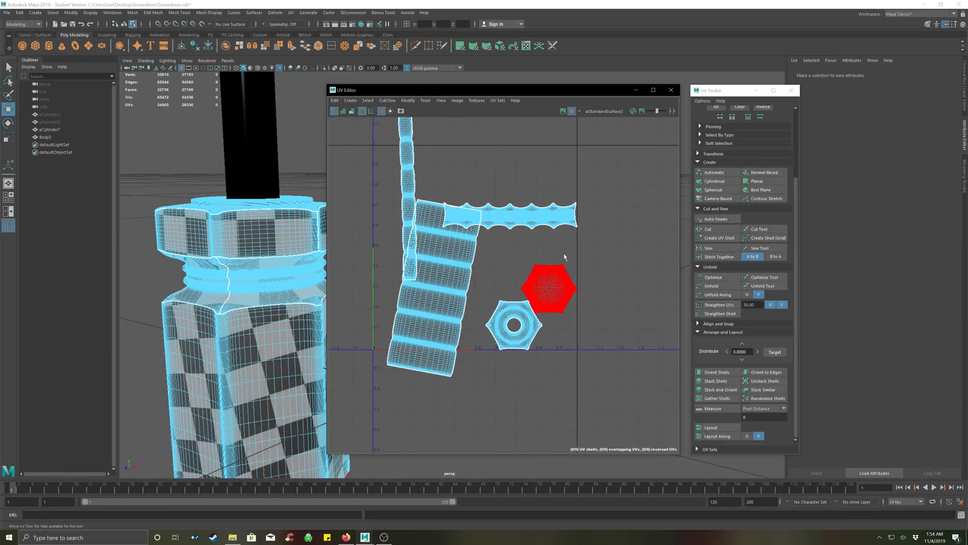
# Examine the two hexagonal cap shells of the handle up close for distortion in their UV grids.
pyautogui.scroll(-2, 581, 212)
pyautogui.scroll(5, 548, 308)
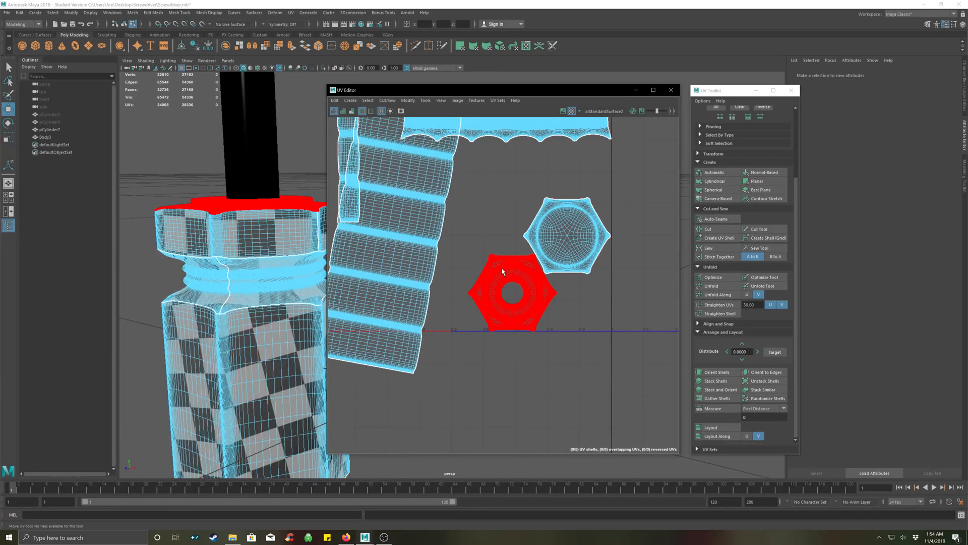
pyautogui.click(510, 280)
pyautogui.scroll(2, 625, 336)
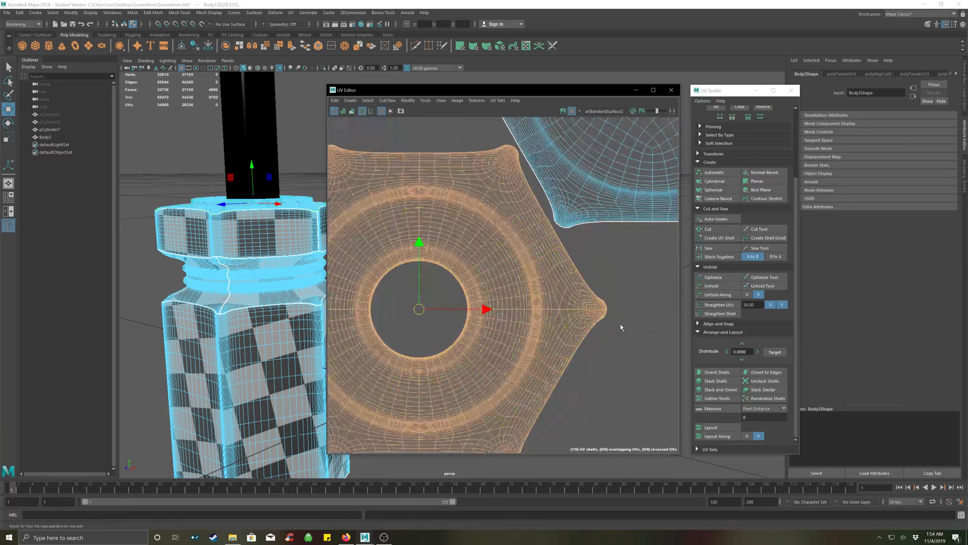
pyautogui.scroll(-5, 623, 313)
pyautogui.scroll(-2, 627, 285)
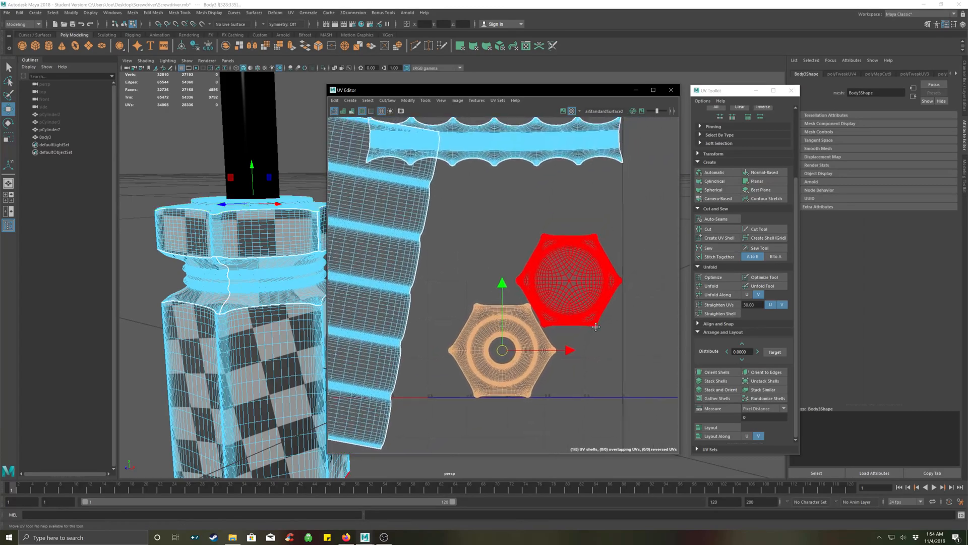
pyautogui.click(606, 242)
pyautogui.click(618, 235)
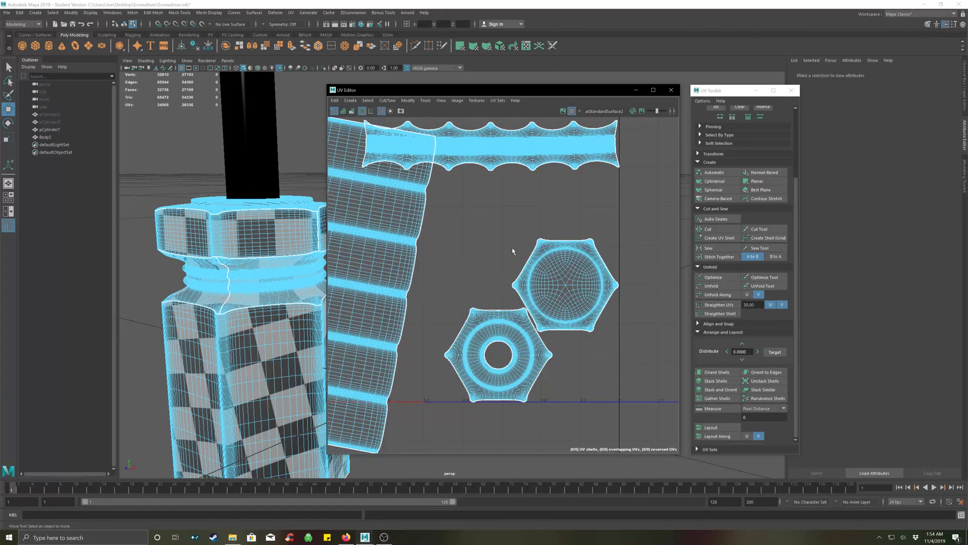
# Examine the scalloped strip shell of the handle's grooved neck up close for distortion along its bands and corners.
pyautogui.scroll(-2, 512, 227)
pyautogui.keyDown('alt'); pyautogui.moveTo(535, 177); pyautogui.dragTo(535, 239, button='middle'); pyautogui.keyUp('alt')
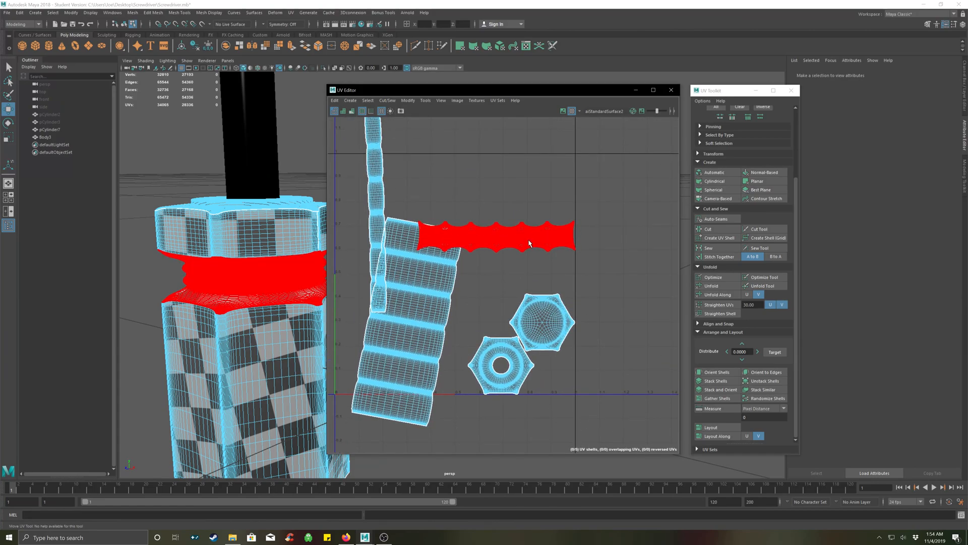
pyautogui.click(530, 242)
pyautogui.press('f')
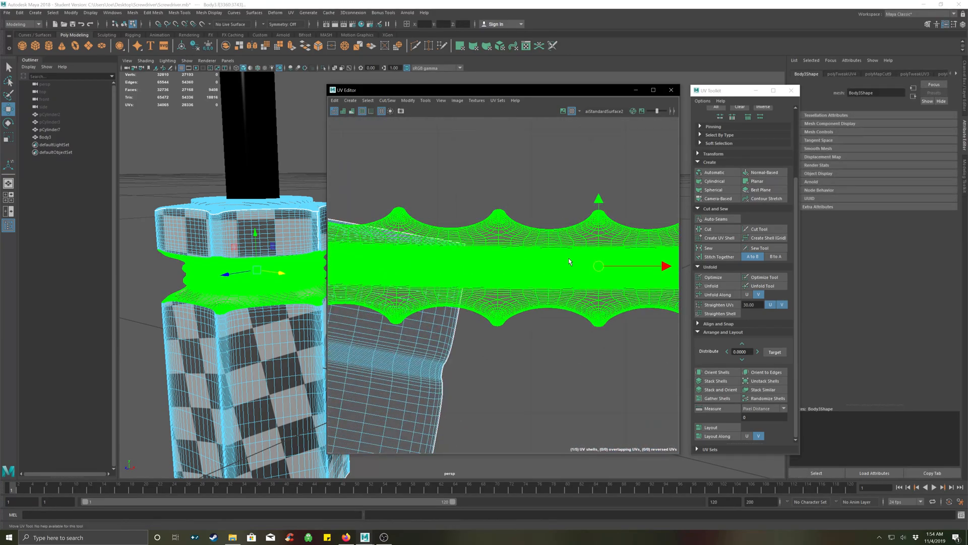
pyautogui.click(525, 147)
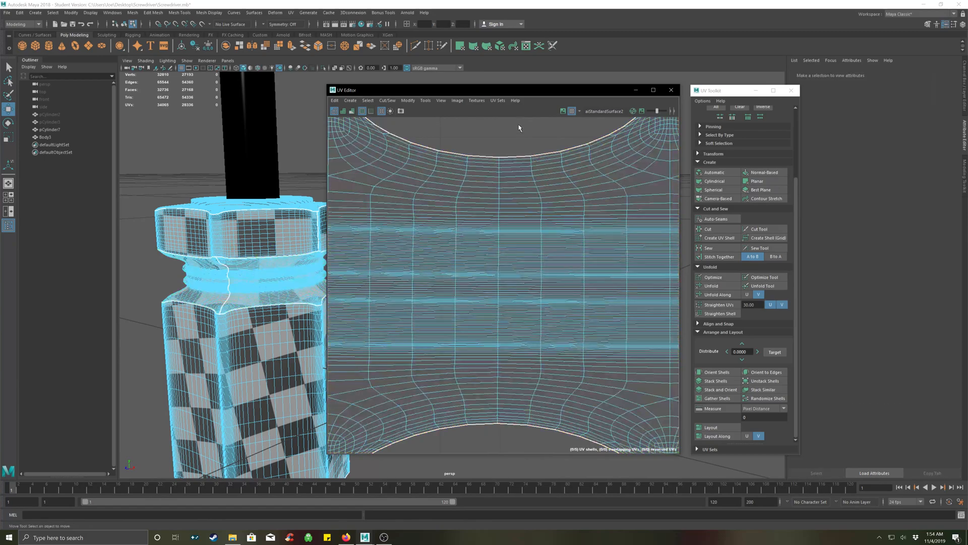
pyautogui.scroll(-1, 527, 181)
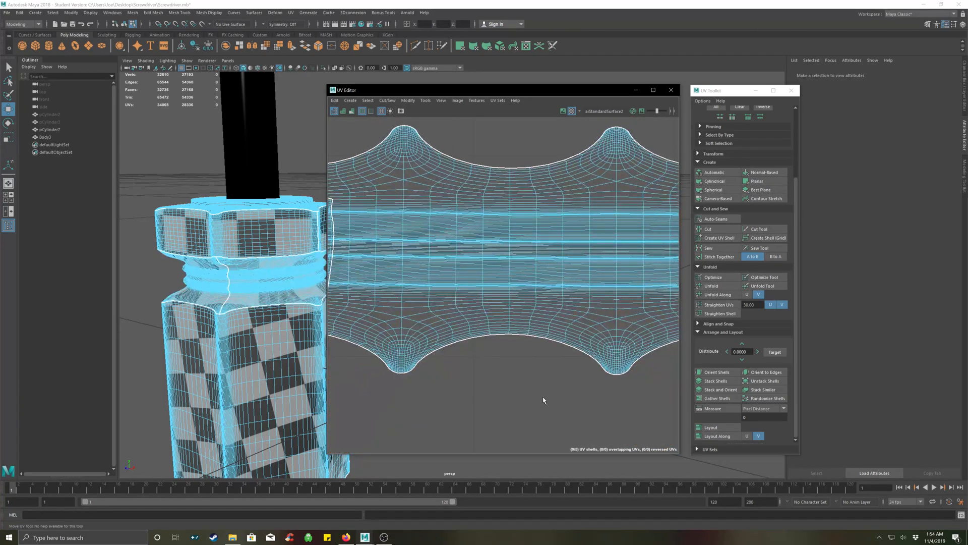
pyautogui.scroll(-6, 535, 385)
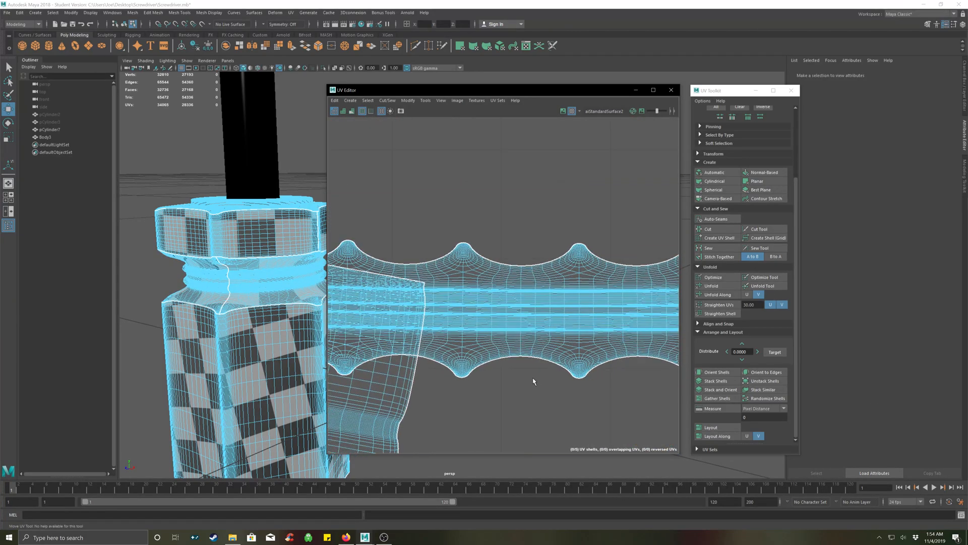
pyautogui.scroll(-1, 532, 376)
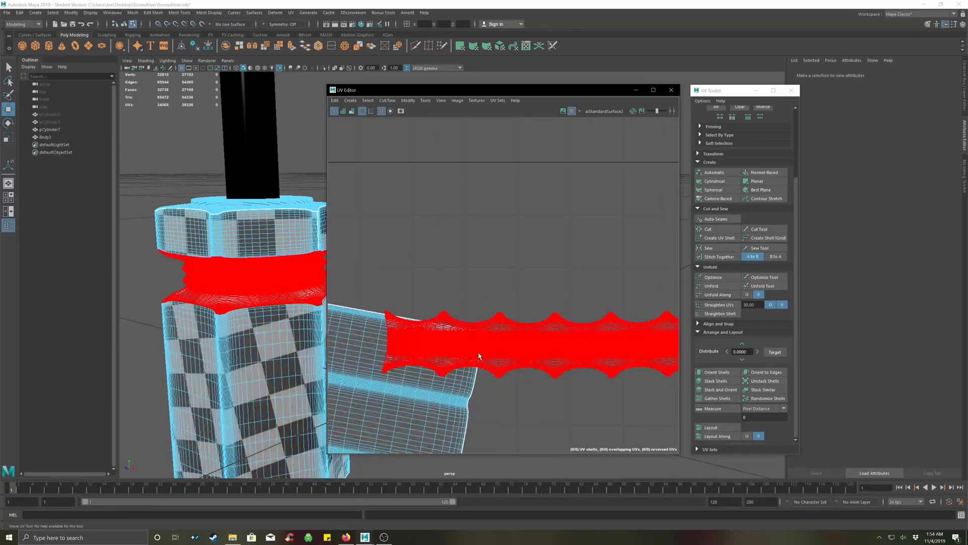
pyautogui.scroll(-6, 592, 380)
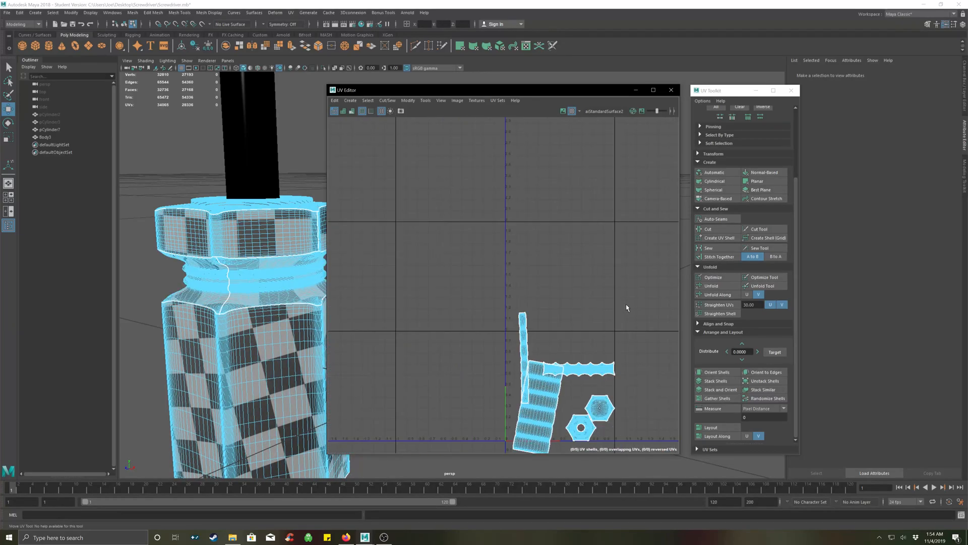
# Select all of the handle's UV shells and lay them out automatically within the UV tile.
pyautogui.moveTo(640, 275); pyautogui.dragTo(645, 262, button='right')
pyautogui.moveTo(650, 257); pyautogui.dragTo(500, 470)
pyautogui.click(715, 427)
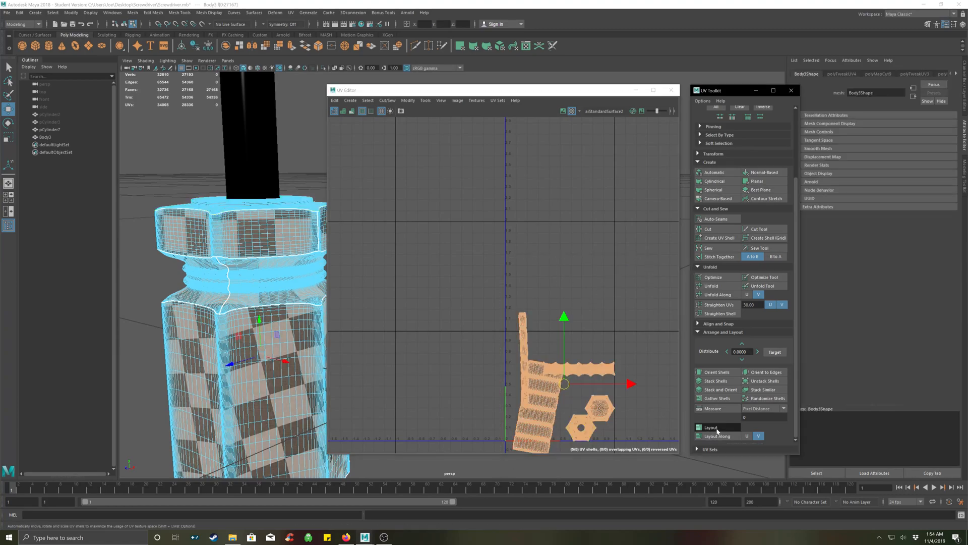
pyautogui.click(599, 295)
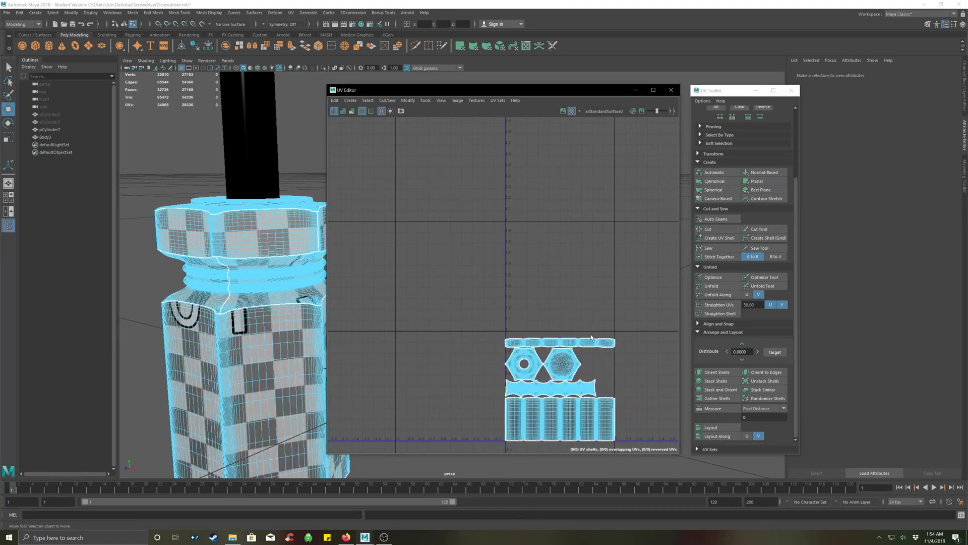
pyautogui.keyDown('alt'); pyautogui.moveTo(626, 369); pyautogui.dragTo(561, 320, button='middle'); pyautogui.keyUp('alt')
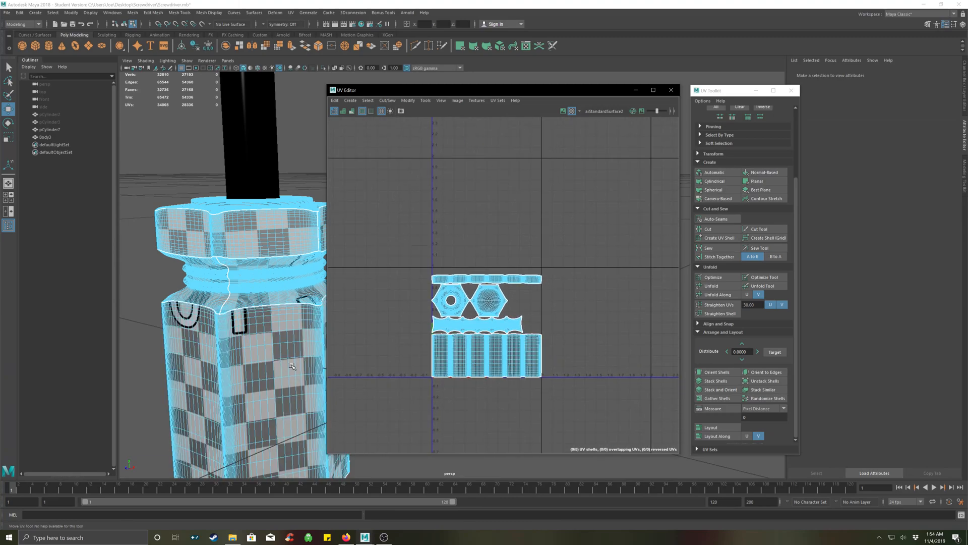
# Examine the checker pattern on the whole handle for even, undistorted squares.
pyautogui.keyDown('alt'); pyautogui.moveTo(285, 295); pyautogui.dragTo(261, 255, button='middle'); pyautogui.keyUp('alt')
pyautogui.keyDown('alt'); pyautogui.moveTo(261, 254); pyautogui.dragTo(258, 290, button='right'); pyautogui.keyUp('alt')
pyautogui.scroll(-7, 258, 289)
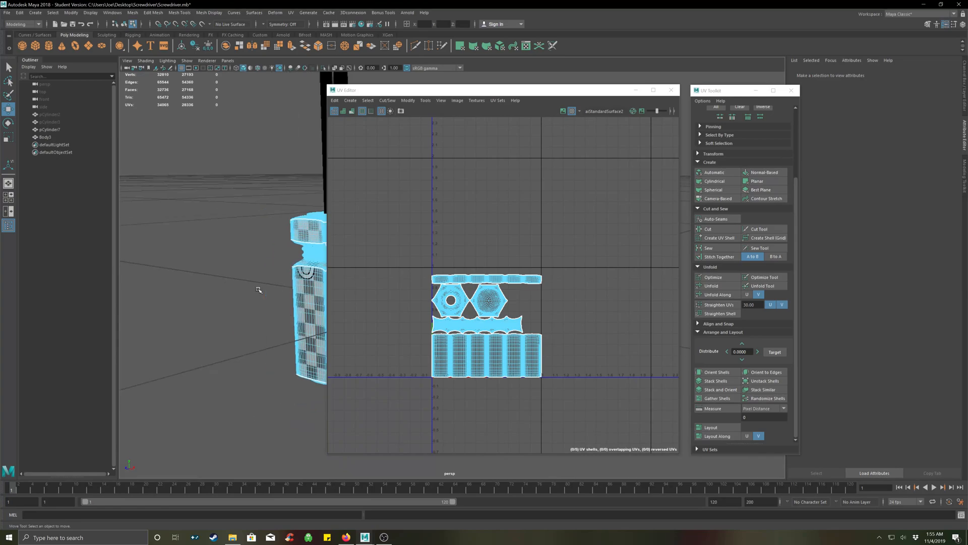
pyautogui.keyDown('alt'); pyautogui.moveTo(263, 281); pyautogui.dragTo(219, 283, button='middle'); pyautogui.keyUp('alt')
pyautogui.keyDown('alt'); pyautogui.moveTo(219, 284); pyautogui.dragTo(252, 320); pyautogui.keyUp('alt')
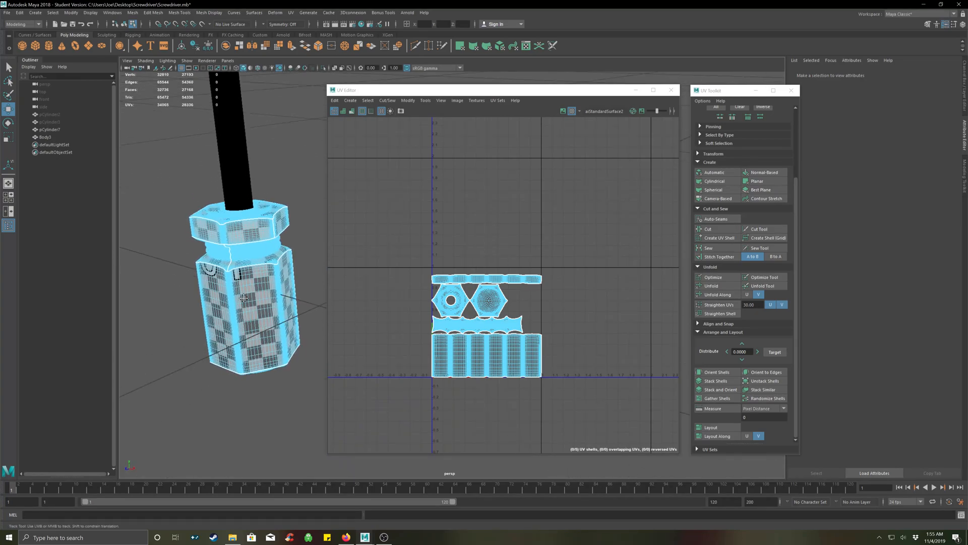
pyautogui.keyDown('alt'); pyautogui.moveTo(244, 297); pyautogui.dragTo(244, 315, button='middle'); pyautogui.keyUp('alt')
# Switch from shell selection to object mode and select the yellow handle as a whole.
pyautogui.click(285, 239)
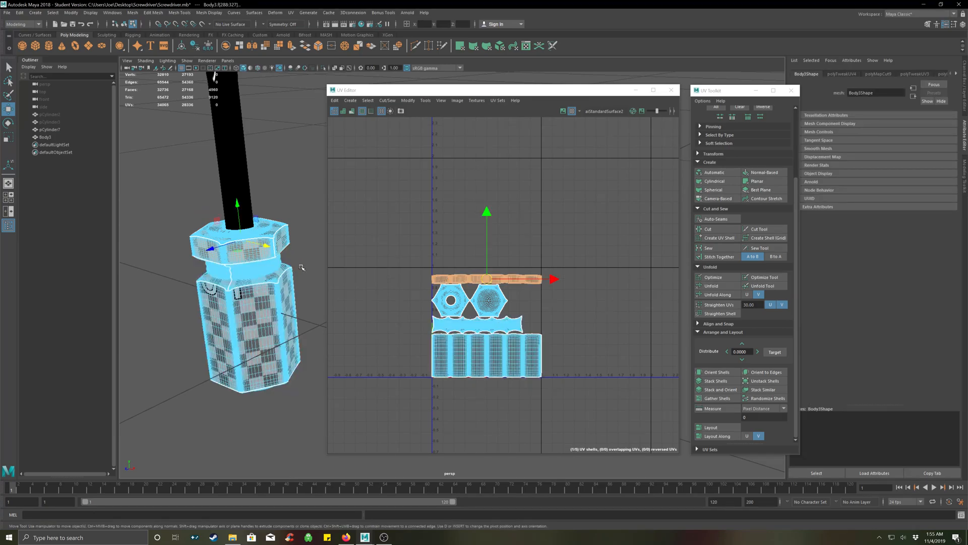
pyautogui.rightClick(302, 268)
pyautogui.click(319, 259)
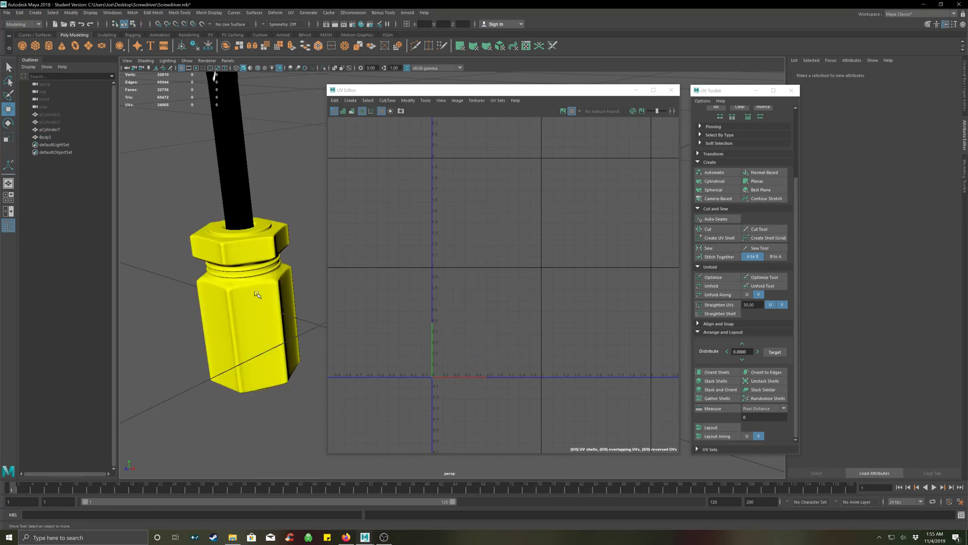
pyautogui.keyDown('alt'); pyautogui.moveTo(295, 326); pyautogui.dragTo(315, 327); pyautogui.keyUp('alt')
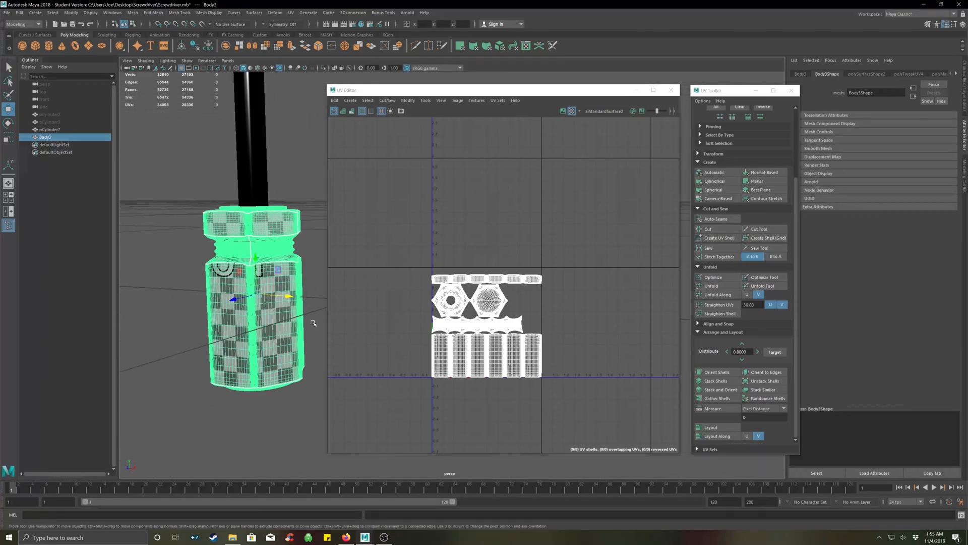
# Inspect the selected handle's checker texture and seams from close up and from several angles.
pyautogui.scroll(1, 239, 251)
pyautogui.scroll(-3, 239, 252)
pyautogui.scroll(4, 239, 251)
pyautogui.scroll(3, 204, 255)
pyautogui.keyDown('alt'); pyautogui.moveTo(158, 256); pyautogui.dragTo(415, 283, button='middle'); pyautogui.keyUp('alt')
pyautogui.keyDown('alt'); pyautogui.moveTo(204, 279); pyautogui.dragTo(253, 293, button='middle'); pyautogui.keyUp('alt')
pyautogui.scroll(2, 252, 292)
pyautogui.moveTo(252, 292)
pyautogui.keyDown('alt'); pyautogui.mouseDown()
pyautogui.moveTo(272, 295)
pyautogui.moveTo(254, 293)
pyautogui.mouseUp(); pyautogui.keyUp('alt')
pyautogui.scroll(2, 254, 293)
pyautogui.scroll(-8, 253, 293)
pyautogui.keyDown('alt'); pyautogui.moveTo(253, 292); pyautogui.dragTo(90, 289, button='middle'); pyautogui.keyUp('alt')
pyautogui.keyDown('alt'); pyautogui.moveTo(229, 296); pyautogui.dragTo(276, 325); pyautogui.keyUp('alt')
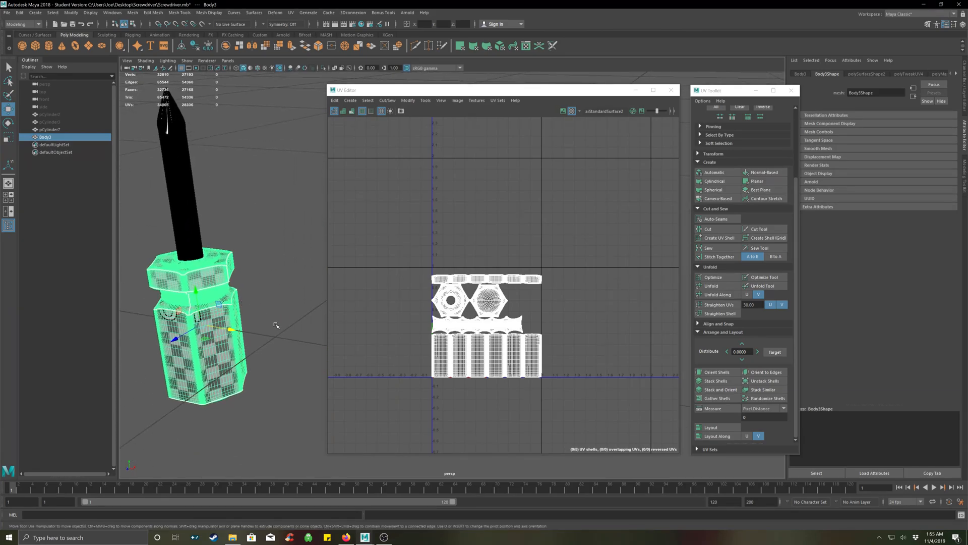
# Select the handle and the shaft together in object mode and combine them into a single mesh.
pyautogui.click(271, 363)
pyautogui.click(205, 344)
pyautogui.click(461, 358)
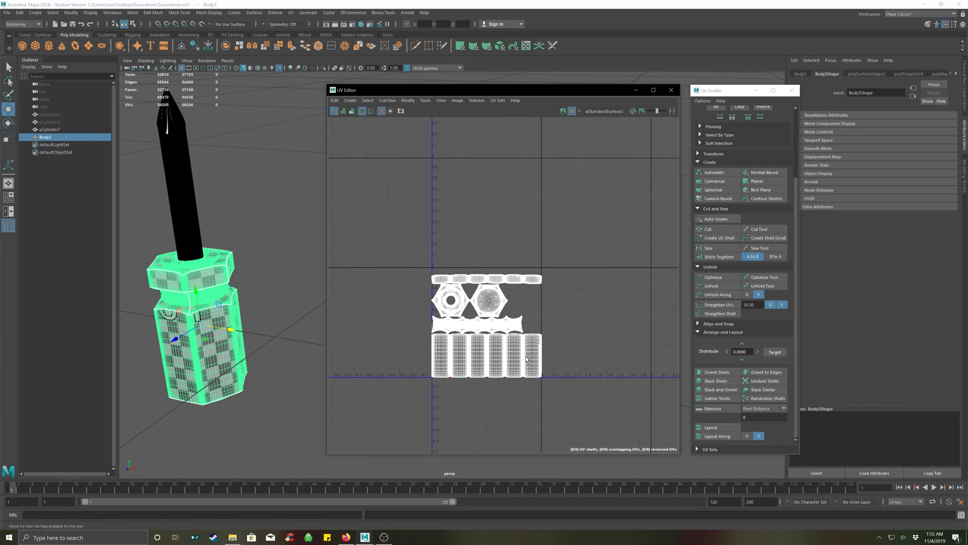
pyautogui.moveTo(267, 207); pyautogui.dragTo(295, 194, button='right')
pyautogui.click(270, 205)
pyautogui.click(219, 275)
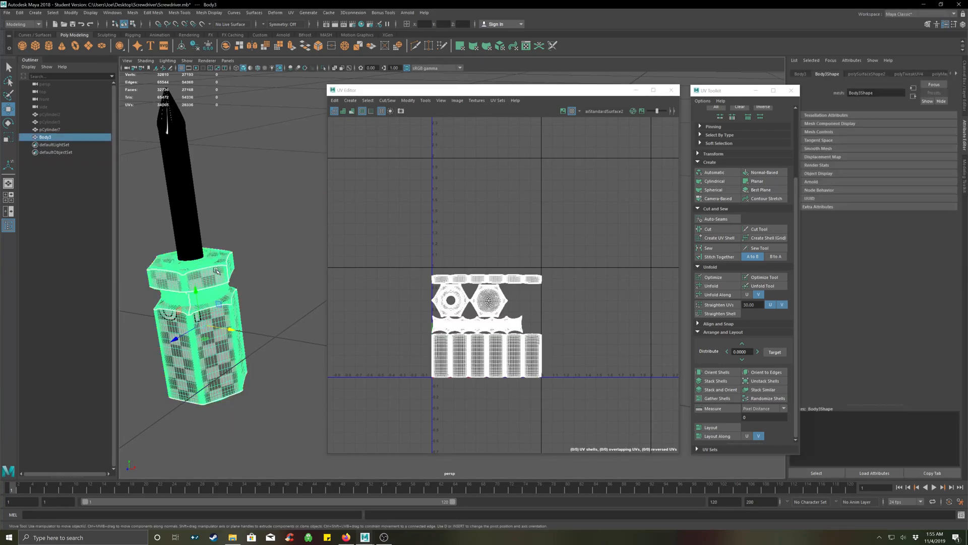
pyautogui.keyDown('shift'); pyautogui.click(190, 222); pyautogui.keyUp('shift')
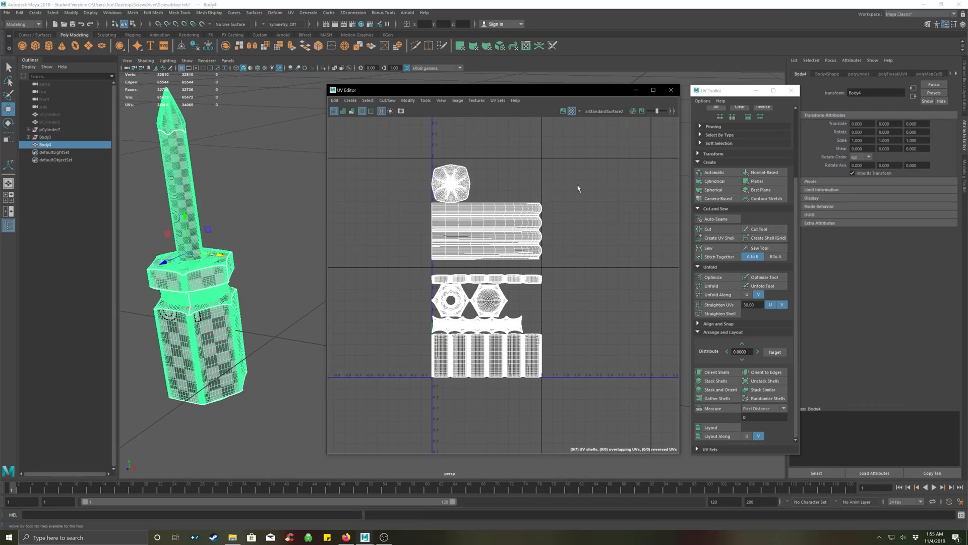
# Select all UV shells of the combined screwdriver and lay them out automatically in one UV tile.
pyautogui.scroll(-2, 539, 188)
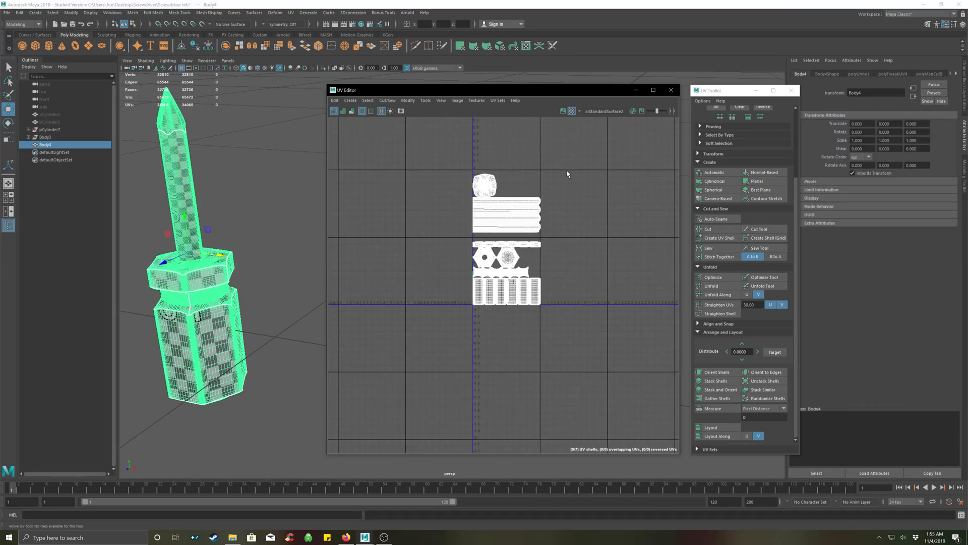
pyautogui.moveTo(577, 154); pyautogui.dragTo(557, 145, button='right')
pyautogui.moveTo(579, 155); pyautogui.dragTo(458, 340)
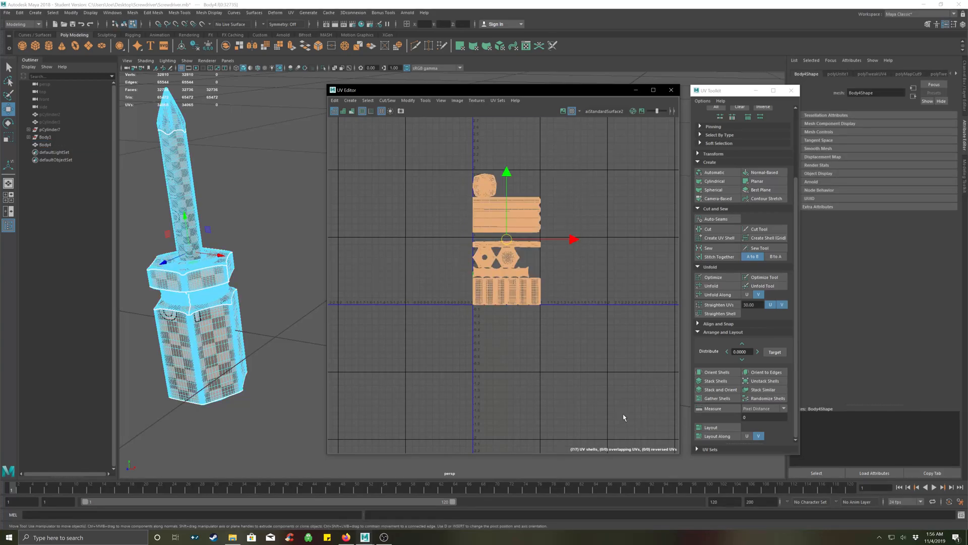
pyautogui.click(715, 426)
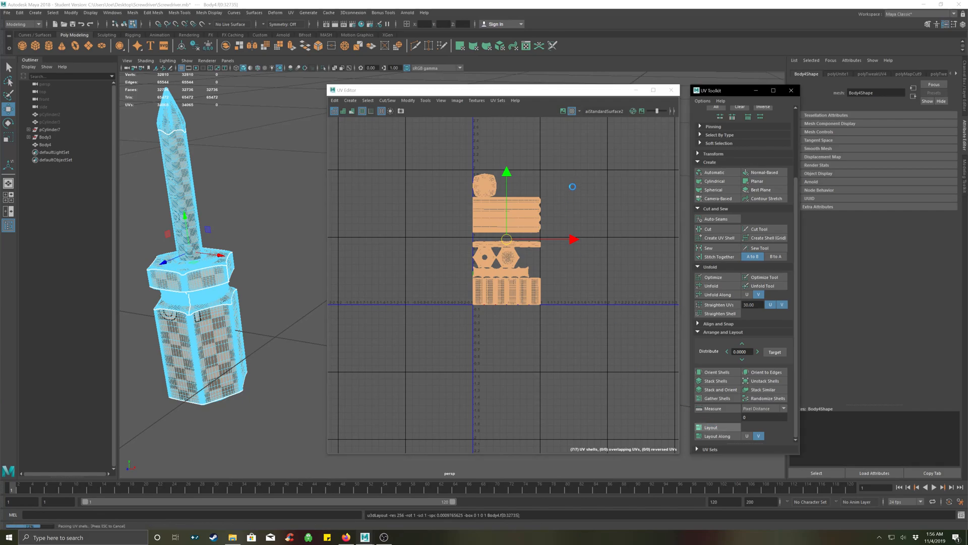
pyautogui.click(396, 266)
pyautogui.scroll(1, 536, 290)
pyautogui.scroll(5, 536, 290)
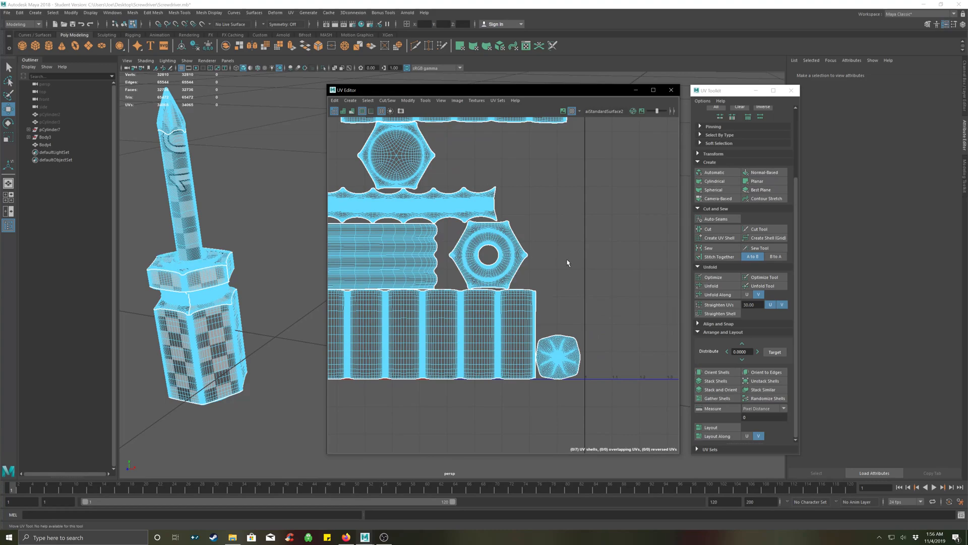
pyautogui.scroll(-1, 567, 263)
pyautogui.keyDown('alt'); pyautogui.moveTo(563, 226); pyautogui.dragTo(576, 261, button='middle'); pyautogui.keyUp('alt')
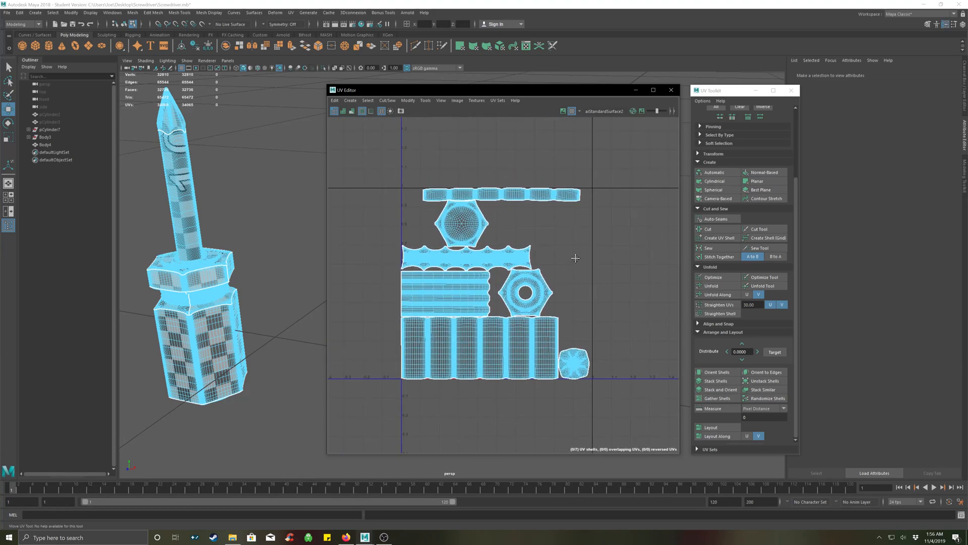
# Move the shaft's rectangular shell and the tip's rounded shell out above the UV tile, side by side.
pyautogui.click(466, 298)
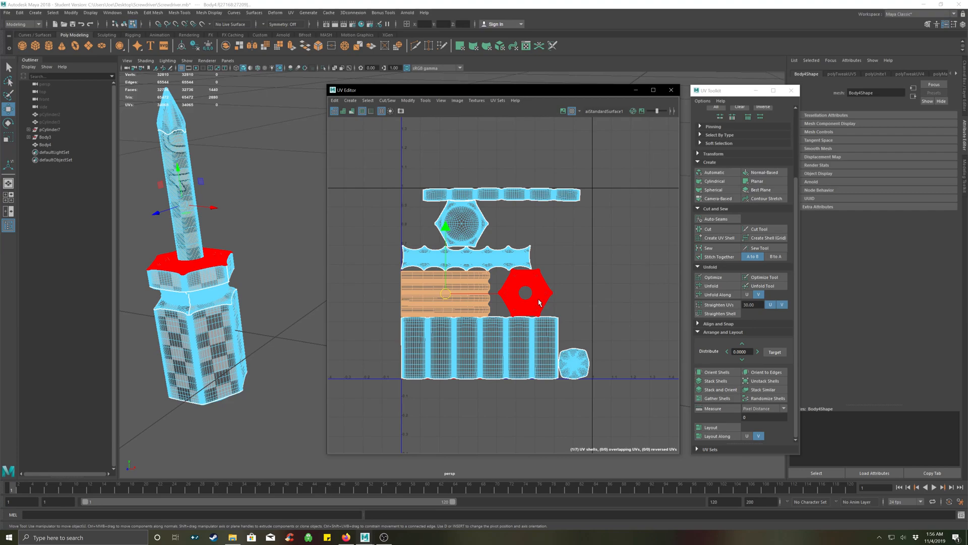
pyautogui.moveTo(444, 278); pyautogui.dragTo(468, 133)
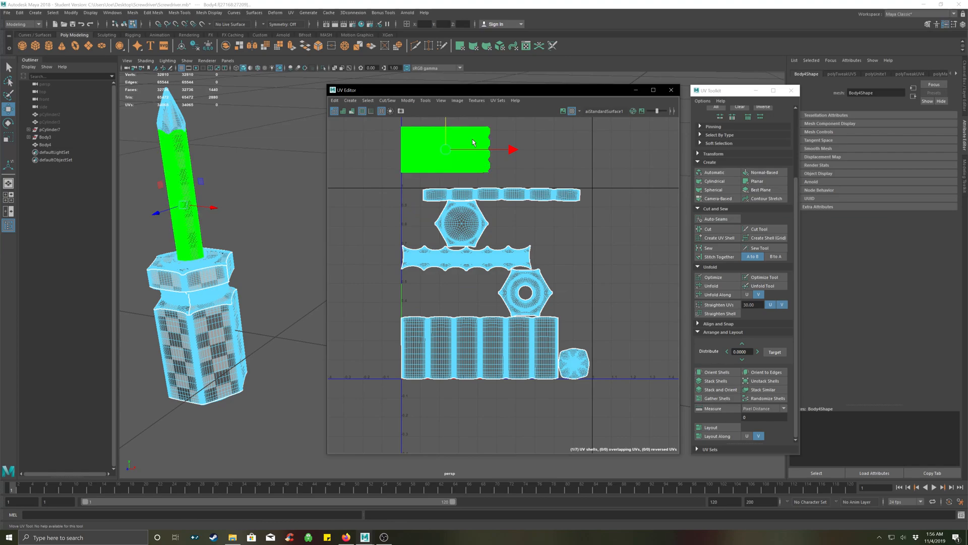
pyautogui.keyDown('shift'); pyautogui.click(570, 373); pyautogui.keyUp('shift')
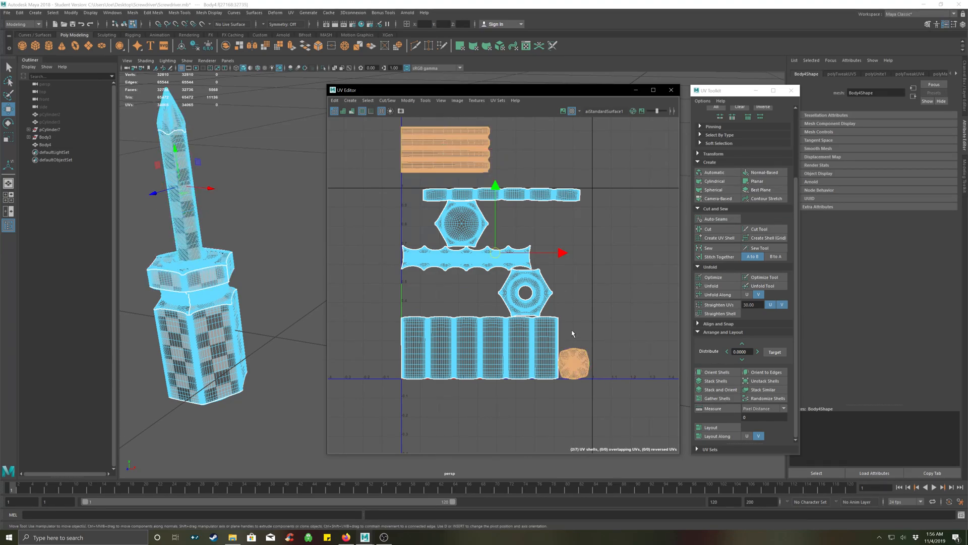
pyautogui.click(649, 355)
pyautogui.click(583, 369)
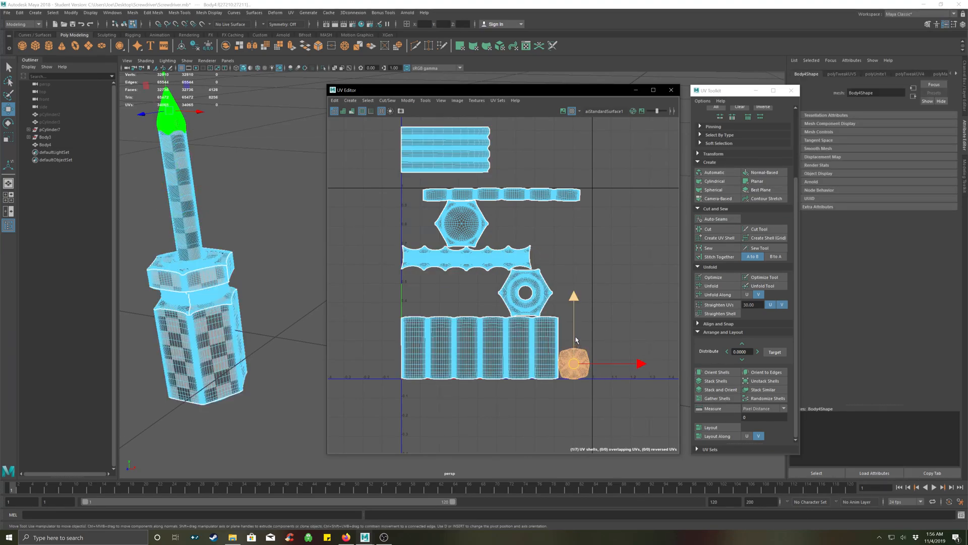
pyautogui.moveTo(576, 340); pyautogui.dragTo(523, 133)
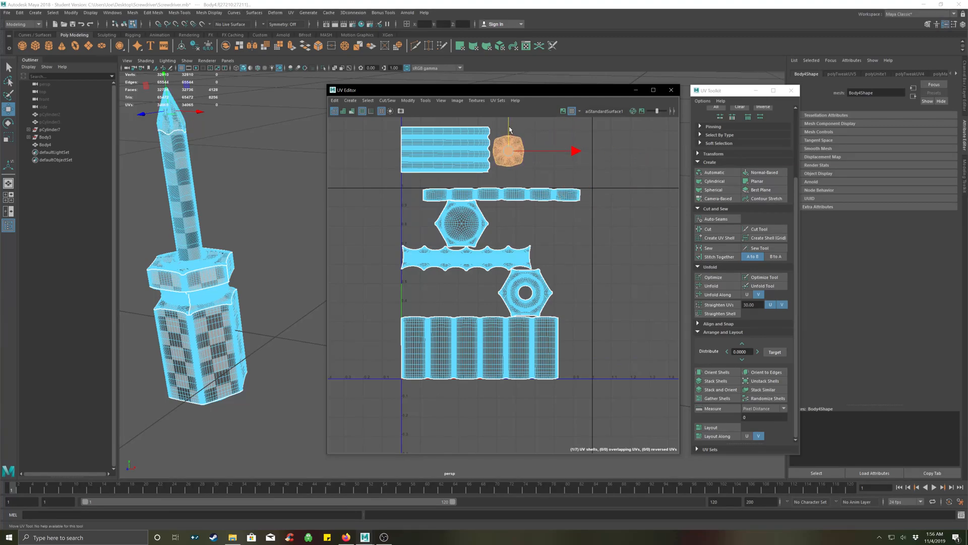
pyautogui.click(585, 263)
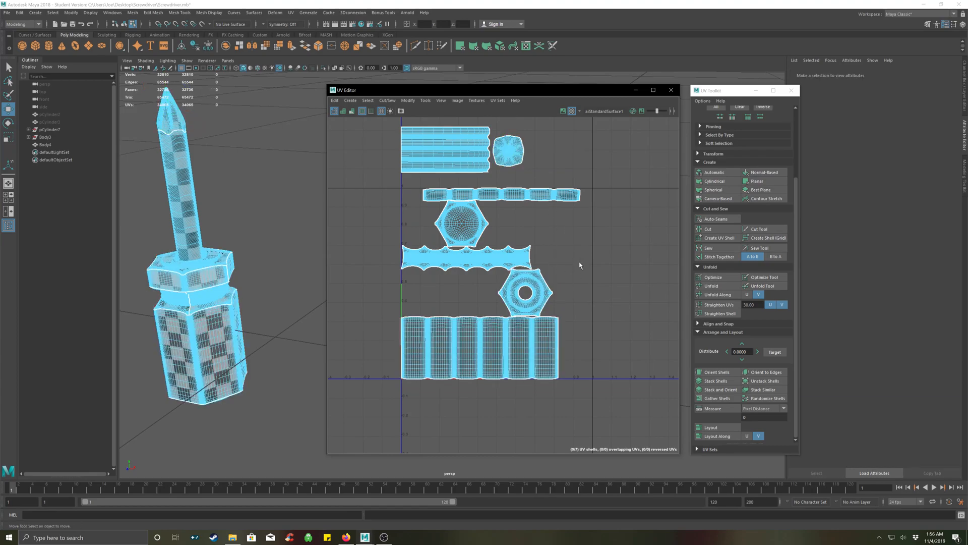
# Move the ring hexagon shell aside and stack the collar strip and scalloped neck strip directly above the large handle shell.
pyautogui.click(537, 300)
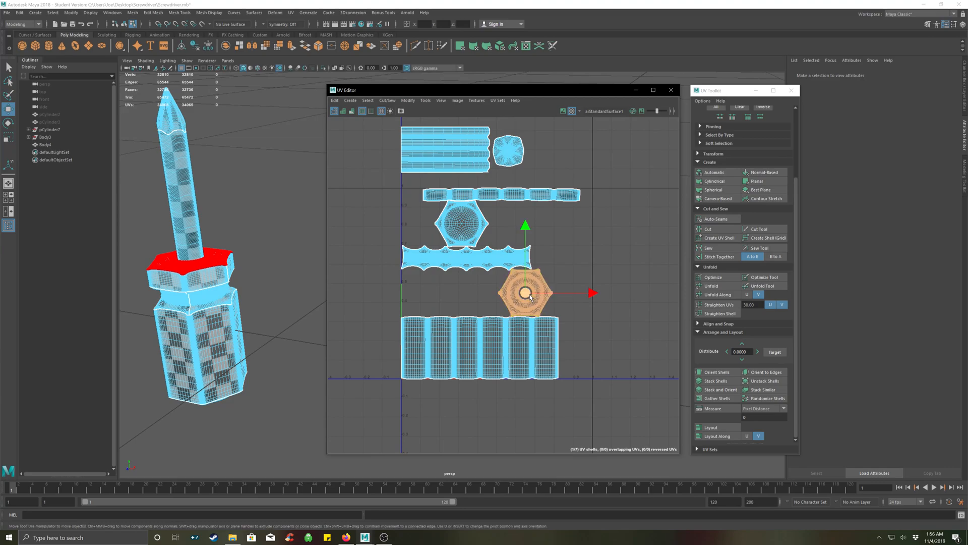
pyautogui.moveTo(530, 300); pyautogui.dragTo(563, 230)
pyautogui.click(501, 196)
pyautogui.moveTo(502, 194); pyautogui.dragTo(482, 309)
pyautogui.click(469, 265)
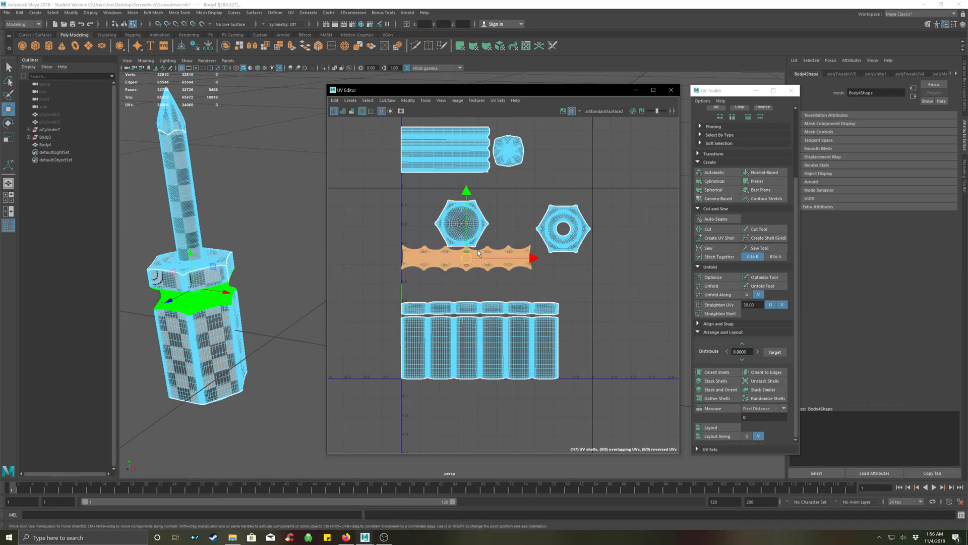
pyautogui.moveTo(469, 266); pyautogui.dragTo(470, 285)
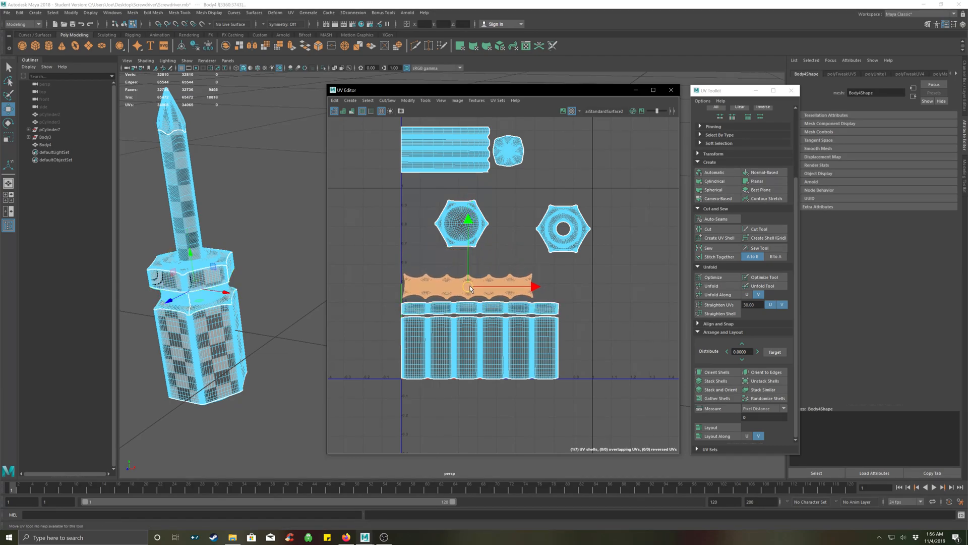
# Place the solid hexagon and ring hexagon shells side by side above the scalloped neck strip.
pyautogui.click(464, 225)
pyautogui.moveTo(464, 226); pyautogui.dragTo(432, 250)
pyautogui.click(561, 232)
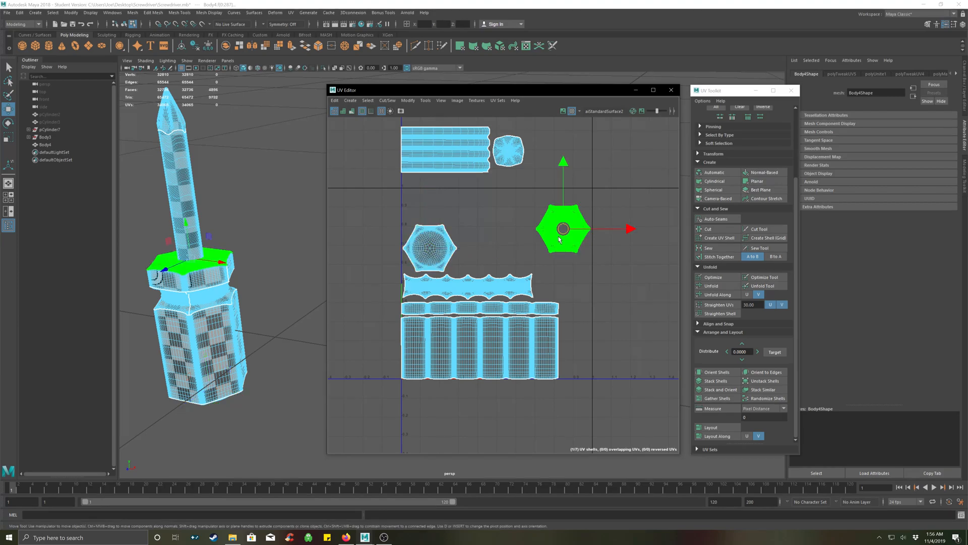
pyautogui.moveTo(561, 233); pyautogui.dragTo(484, 253)
pyautogui.click(549, 231)
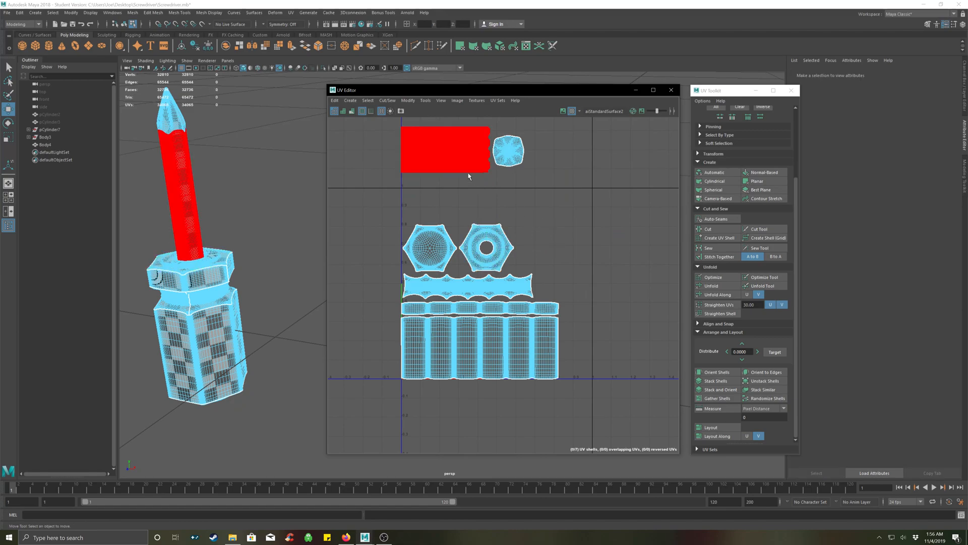
# Rotate the shaft and tip shells together a quarter turn upright and try them along the UV tile's right edge.
pyautogui.click(484, 158)
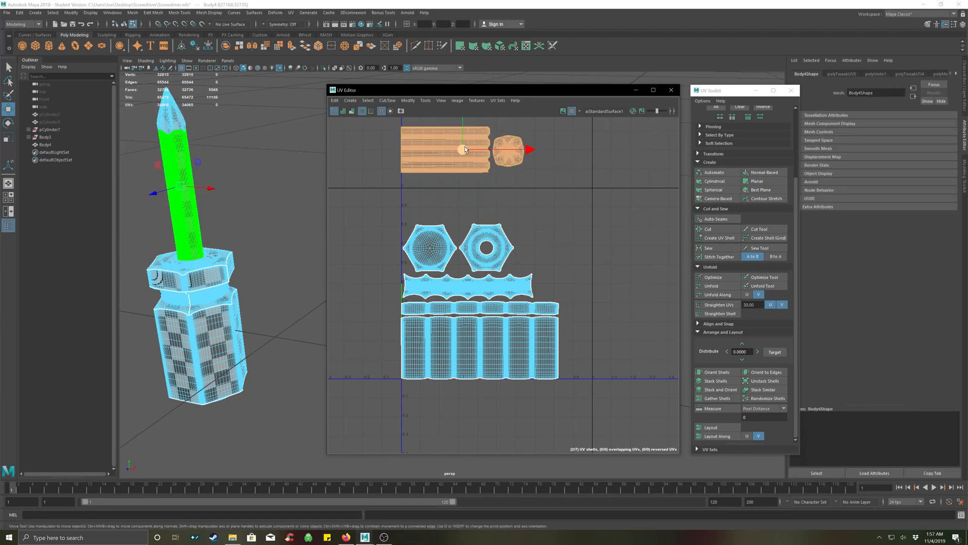
pyautogui.press('e')
pyautogui.moveTo(443, 213); pyautogui.dragTo(553, 181)
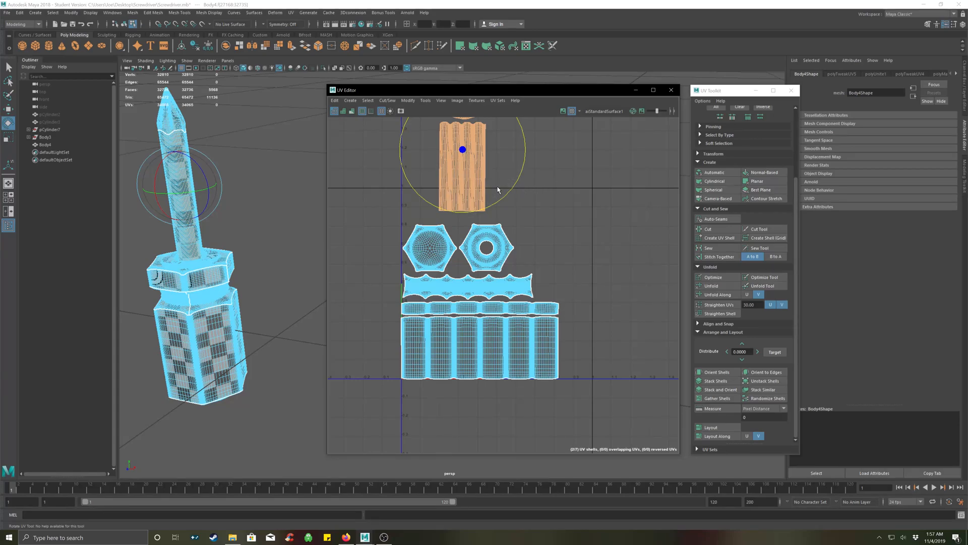
pyautogui.press('w')
pyautogui.moveTo(459, 151); pyautogui.dragTo(563, 252)
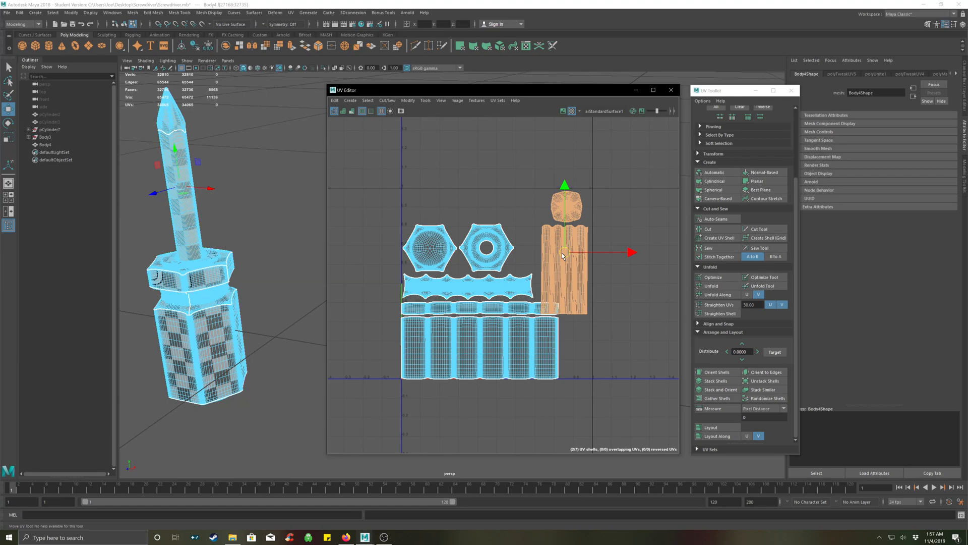
pyautogui.moveTo(562, 252); pyautogui.dragTo(564, 256)
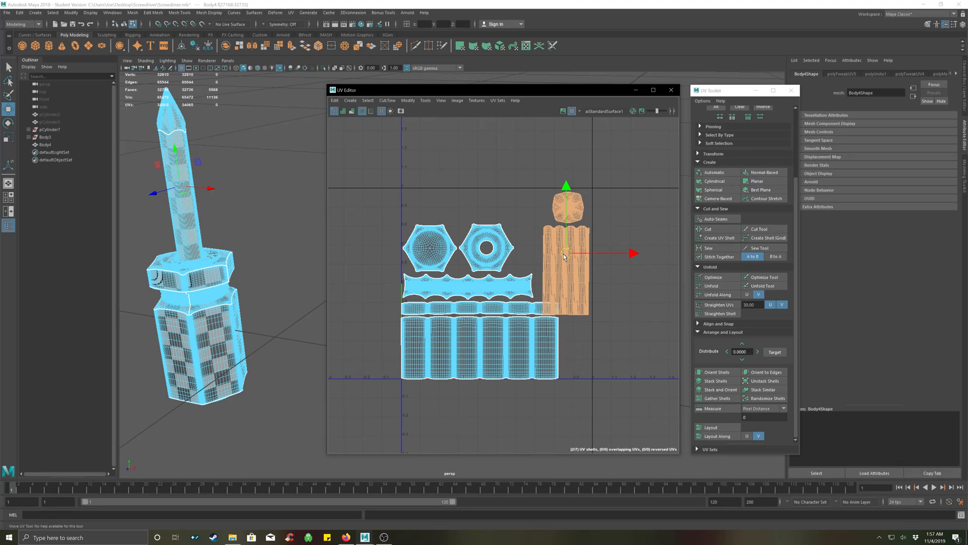
# Move the shaft and tip shells toward the tile's upper-left corner and place the ring hexagon at the scalloped strip's right end.
pyautogui.moveTo(564, 256); pyautogui.dragTo(391, 158)
pyautogui.click(488, 258)
pyautogui.moveTo(488, 259); pyautogui.dragTo(568, 279)
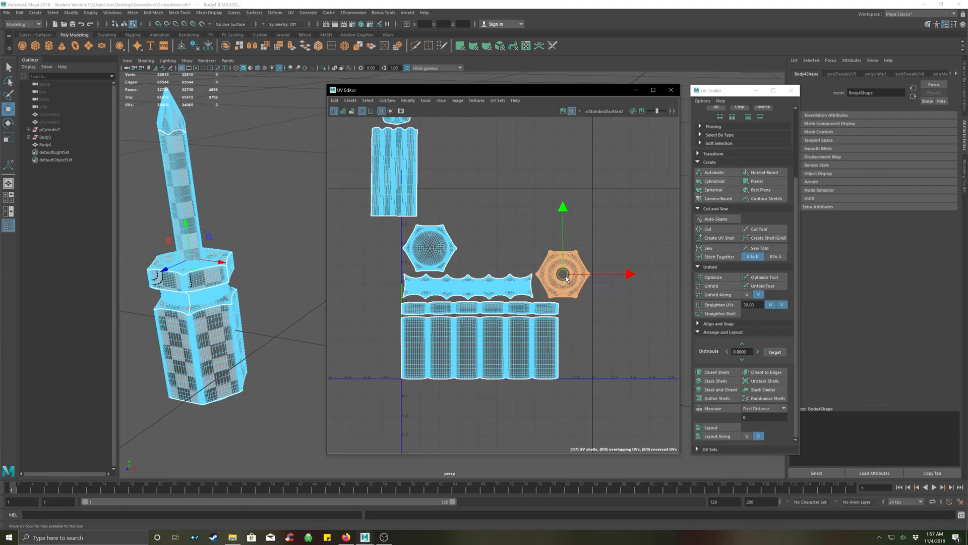
# Select the shaft and tip shells together and rotate them another quarter turn so the shaft lies horizontally with the tip on its left.
pyautogui.click(404, 174)
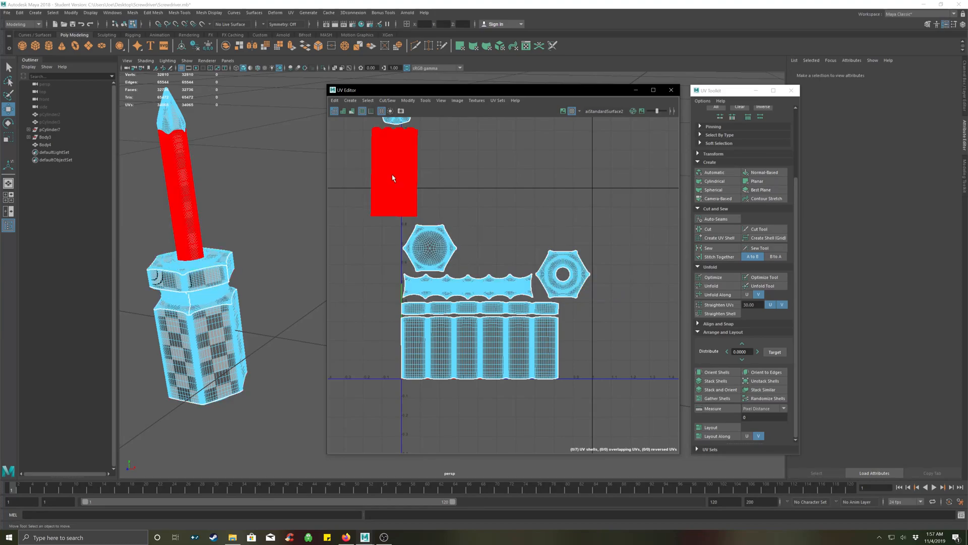
pyautogui.keyDown('shift'); pyautogui.click(403, 120); pyautogui.keyUp('shift')
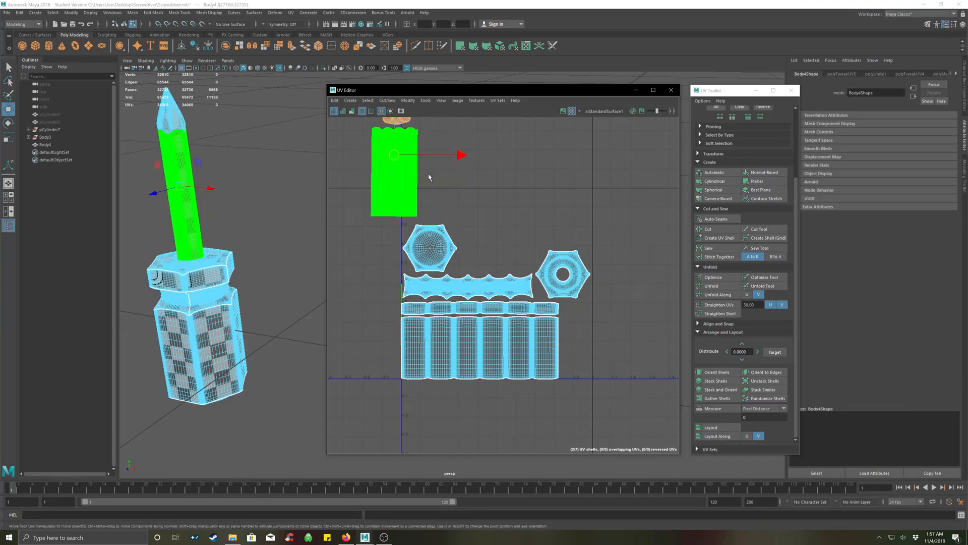
pyautogui.press('e')
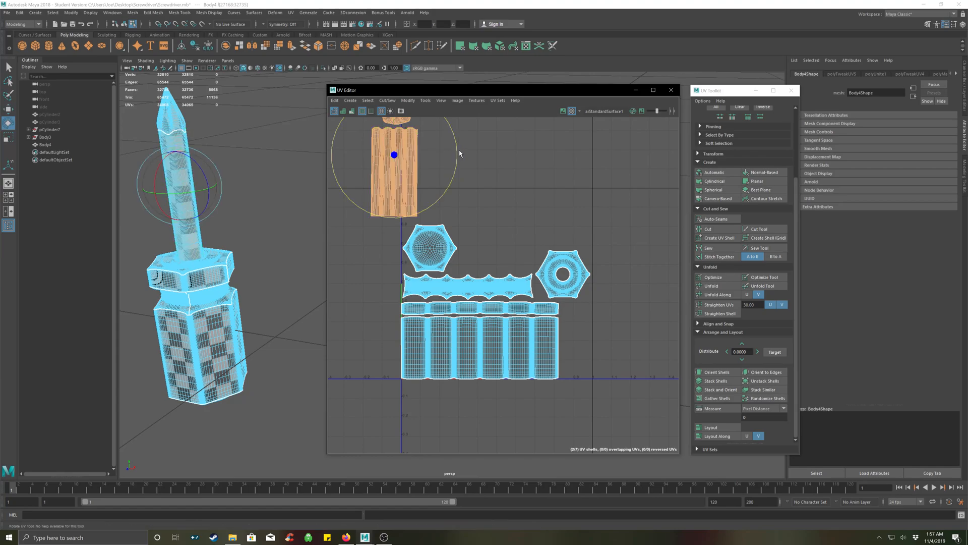
pyautogui.moveTo(458, 151); pyautogui.dragTo(406, 111)
pyautogui.moveTo(384, 121); pyautogui.dragTo(391, 121)
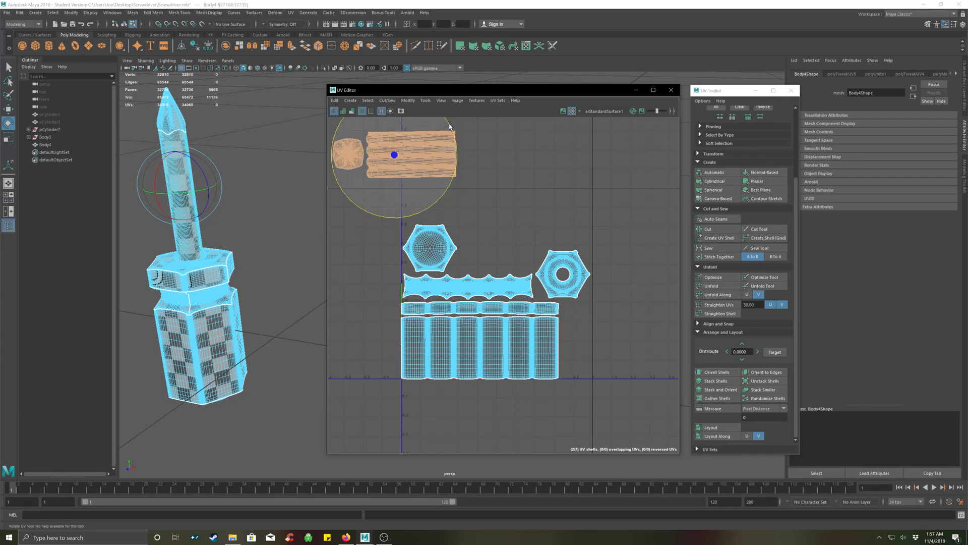
pyautogui.click(435, 155)
# Move the shaft and tip shells into the upper-right part of the UV tile and straighten their rotation.
pyautogui.press('w')
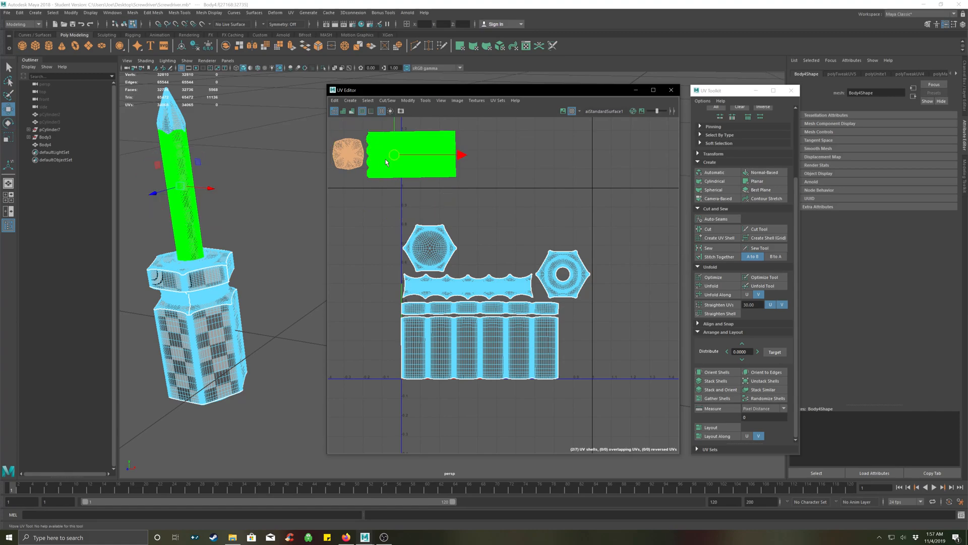
pyautogui.moveTo(386, 164); pyautogui.dragTo(517, 217)
pyautogui.press('e')
pyautogui.moveTo(558, 169); pyautogui.dragTo(558, 170)
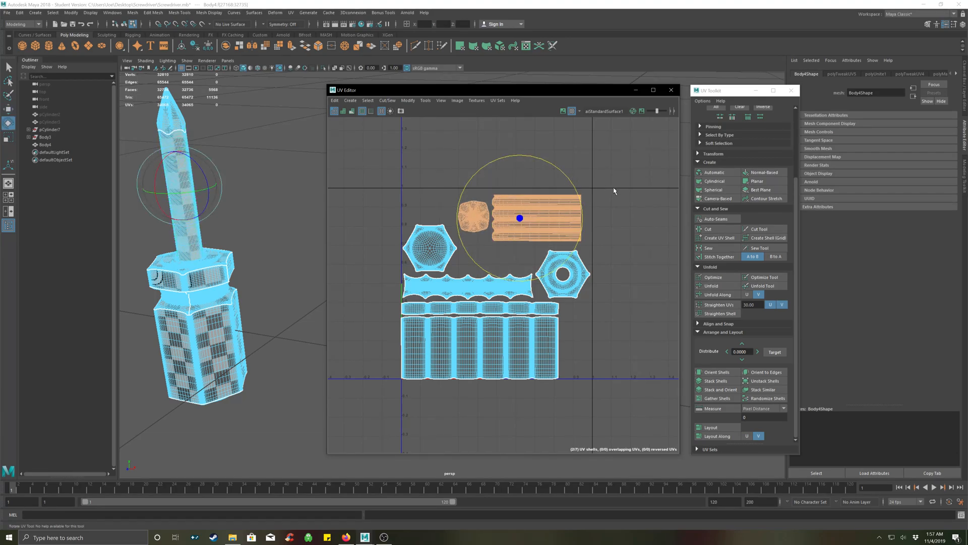
pyautogui.click(584, 222)
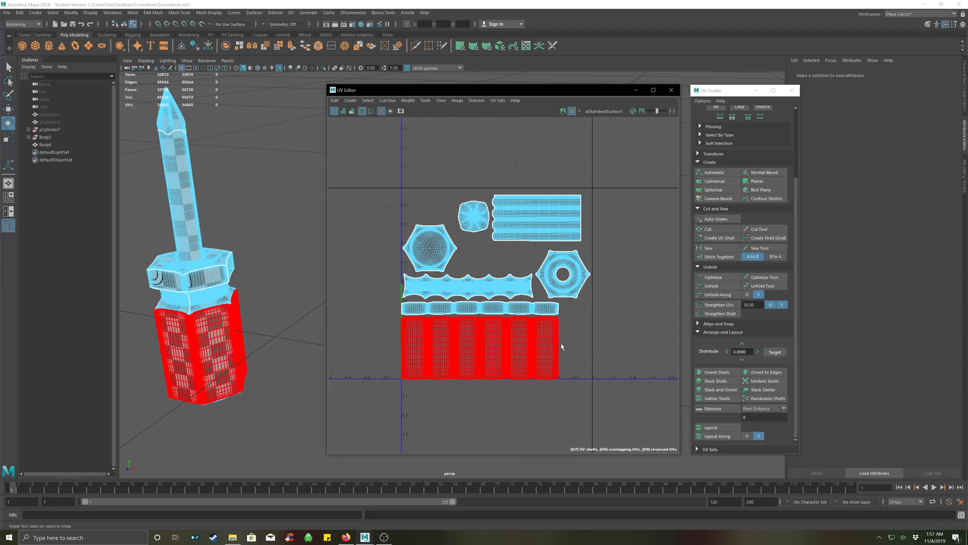
pyautogui.click(571, 283)
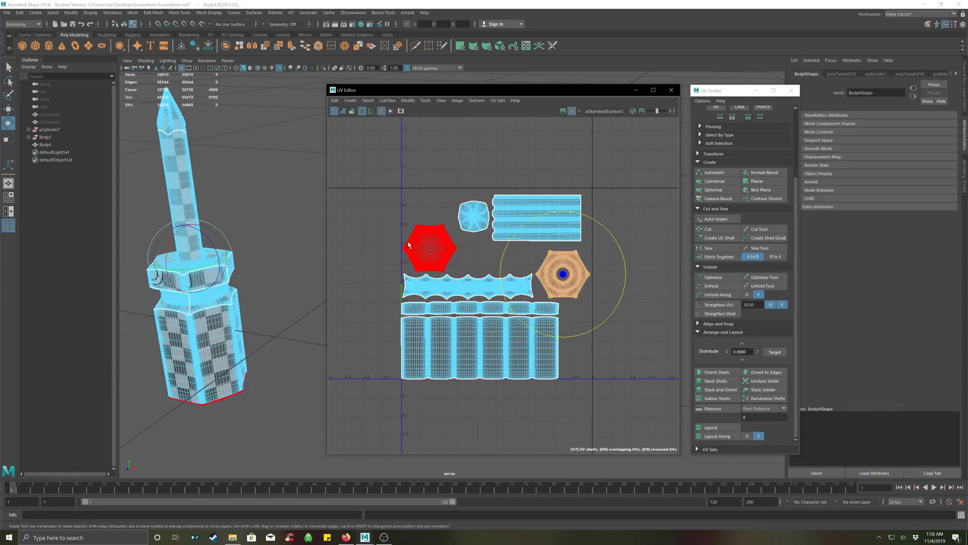
pyautogui.click(441, 256)
pyautogui.click(506, 265)
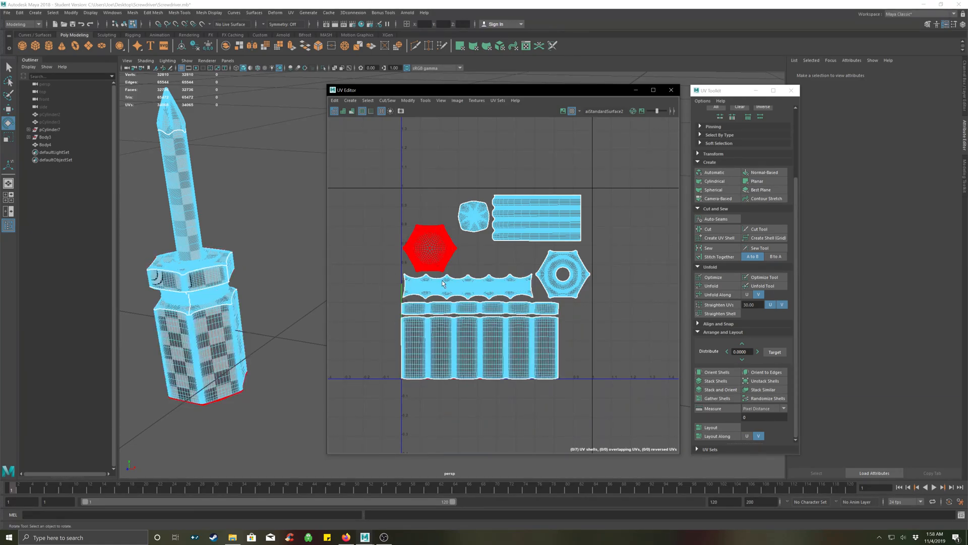
pyautogui.click(498, 312)
pyautogui.click(562, 278)
pyautogui.click(650, 315)
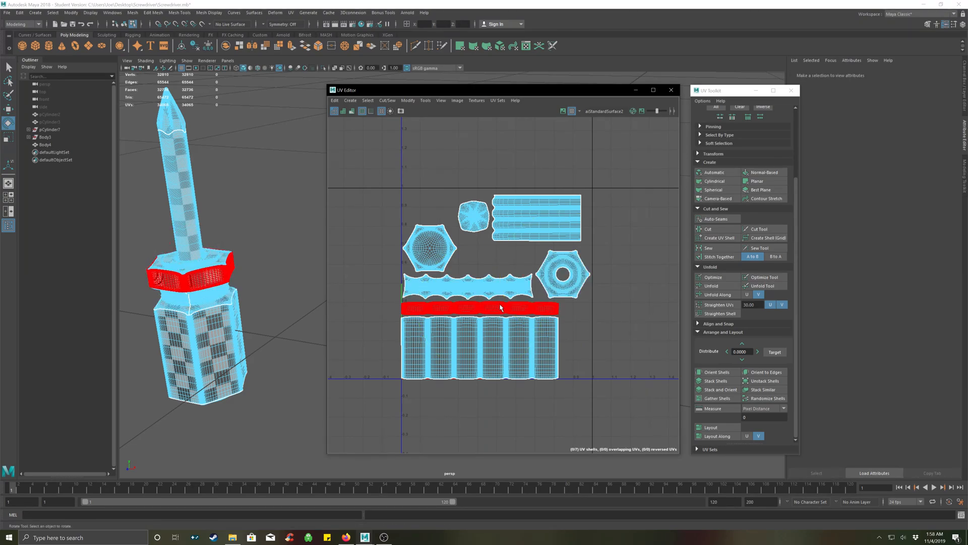
# Move the solid hexagon shell out below the tile's lower-right corner and put the ring hexagon in its former place.
pyautogui.click(555, 284)
pyautogui.press('w')
pyautogui.moveTo(562, 278); pyautogui.dragTo(364, 221)
pyautogui.click(431, 253)
pyautogui.moveTo(432, 254); pyautogui.dragTo(604, 405)
pyautogui.click(476, 281)
pyautogui.click(367, 223)
pyautogui.moveTo(366, 225); pyautogui.dragTo(432, 241)
pyautogui.press('w')
# Swap the two strips so the collar strip sits directly above the scalloped neck strip.
pyautogui.click(454, 286)
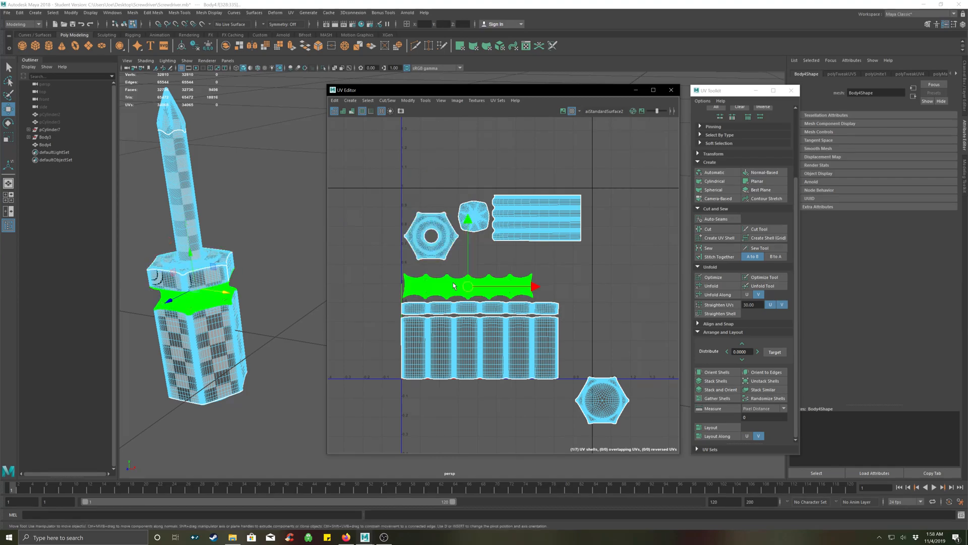
pyautogui.moveTo(468, 261); pyautogui.dragTo(468, 249)
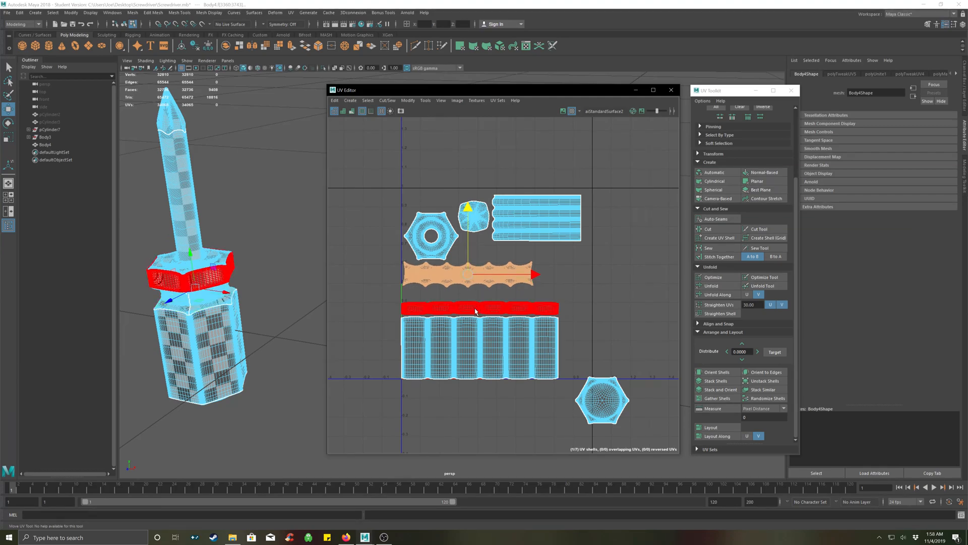
pyautogui.click(476, 311)
pyautogui.moveTo(480, 277)
pyautogui.mouseDown()
pyautogui.moveTo(481, 244)
pyautogui.moveTo(465, 261)
pyautogui.mouseUp()
pyautogui.click(480, 260)
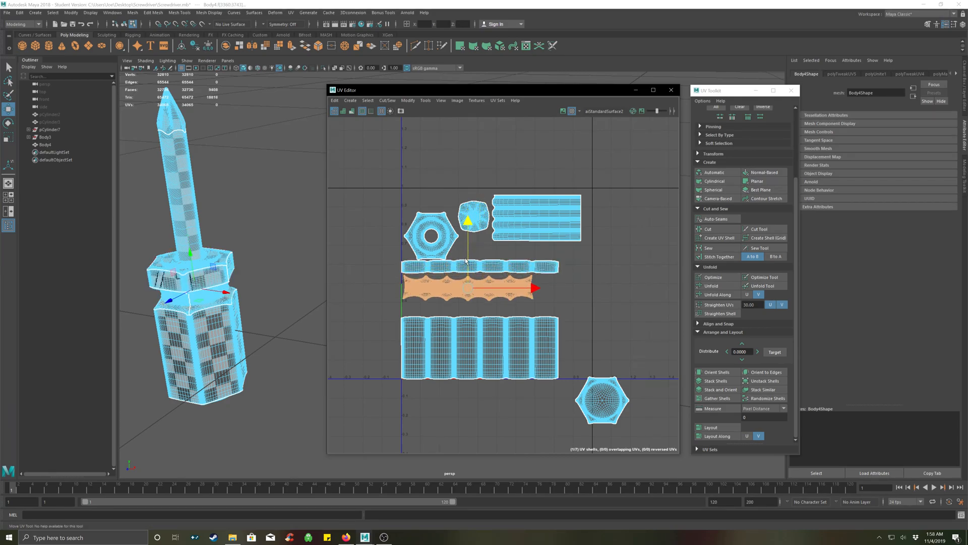
# Raise the ring hexagon shell and the tip shell slightly toward the top edge of the UV tile.
pyautogui.click(433, 229)
pyautogui.moveTo(433, 229); pyautogui.dragTo(431, 207)
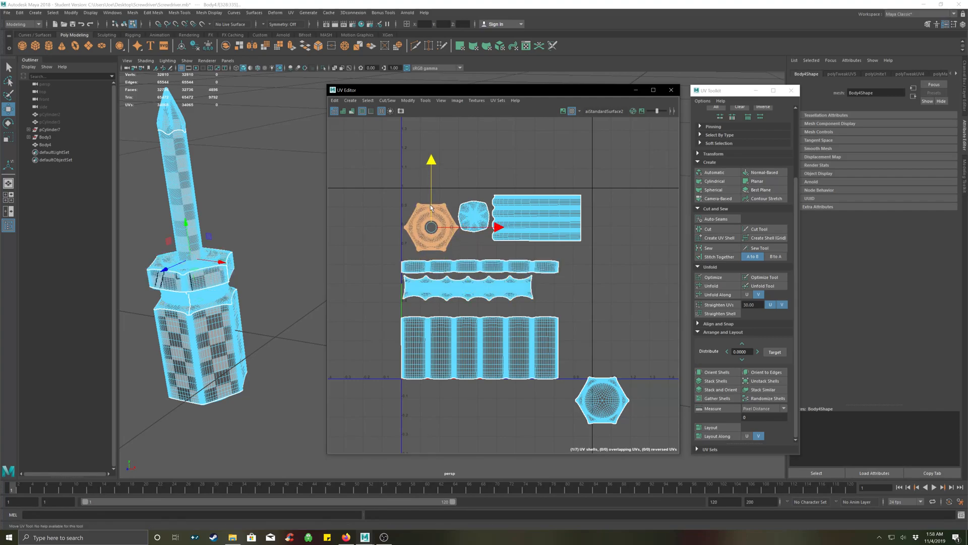
pyautogui.click(483, 216)
pyautogui.moveTo(474, 200); pyautogui.dragTo(472, 190)
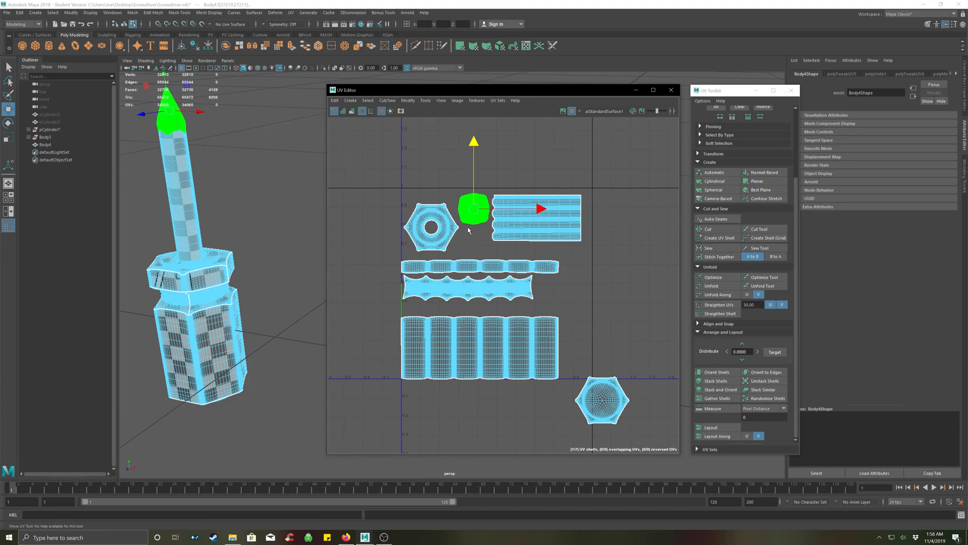
# Shift the collar strip and the scalloped neck strip up, closer to the top row of shells.
pyautogui.click(439, 246)
pyautogui.click(446, 265)
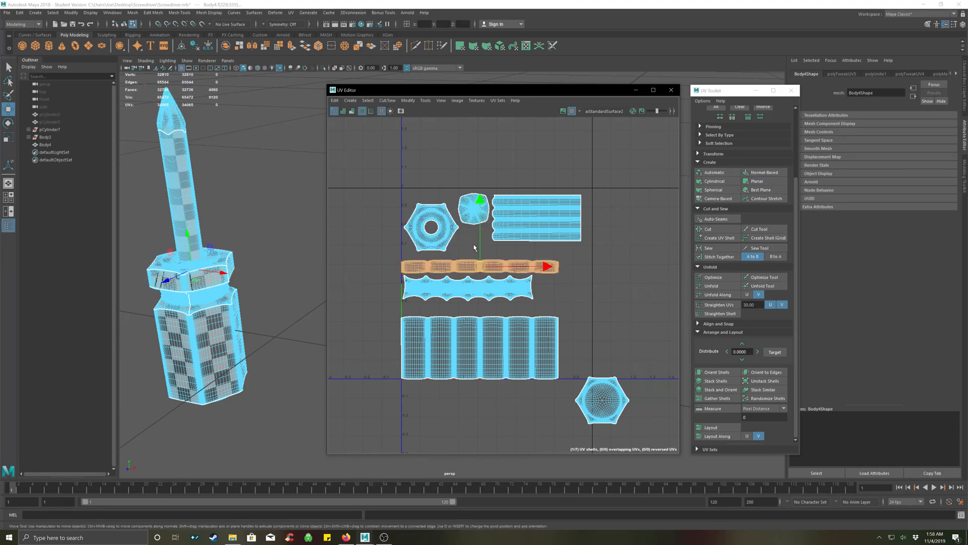
pyautogui.moveTo(479, 250); pyautogui.dragTo(468, 259)
pyautogui.click(465, 292)
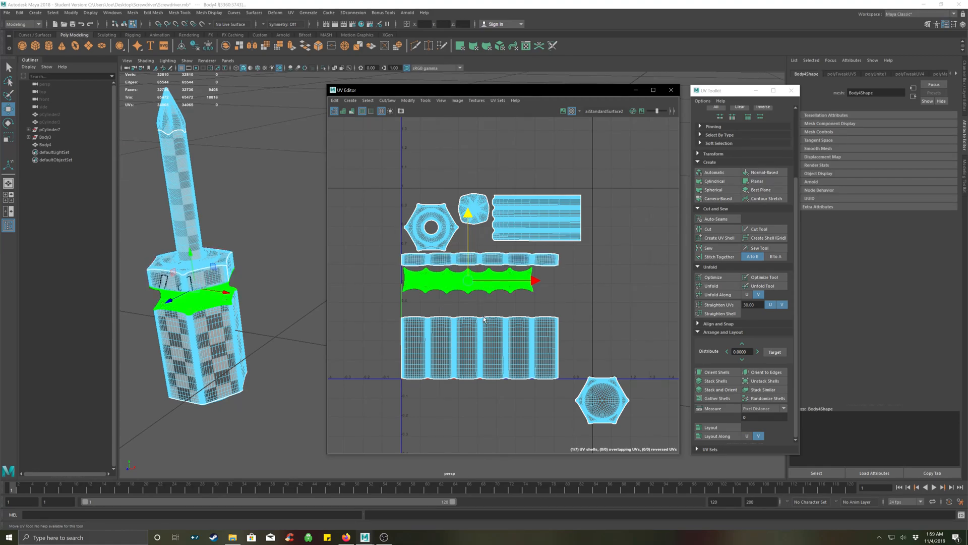
# Move the large handle shell up beneath the scalloped strip and bring the solid hexagon shell closer to the tile's lower-right corner.
pyautogui.click(478, 325)
pyautogui.moveTo(479, 303); pyautogui.dragTo(475, 283)
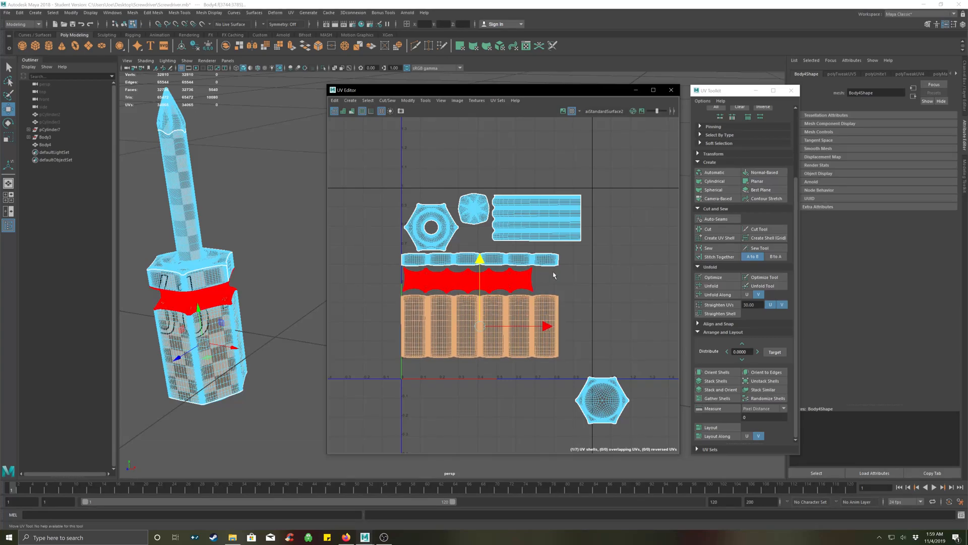
pyautogui.click(583, 289)
pyautogui.click(601, 394)
pyautogui.moveTo(600, 395); pyautogui.dragTo(581, 387)
# Raise the ring hexagon, tip and shaft shells so their upper edges line up just below the tile's top edge.
pyautogui.click(431, 208)
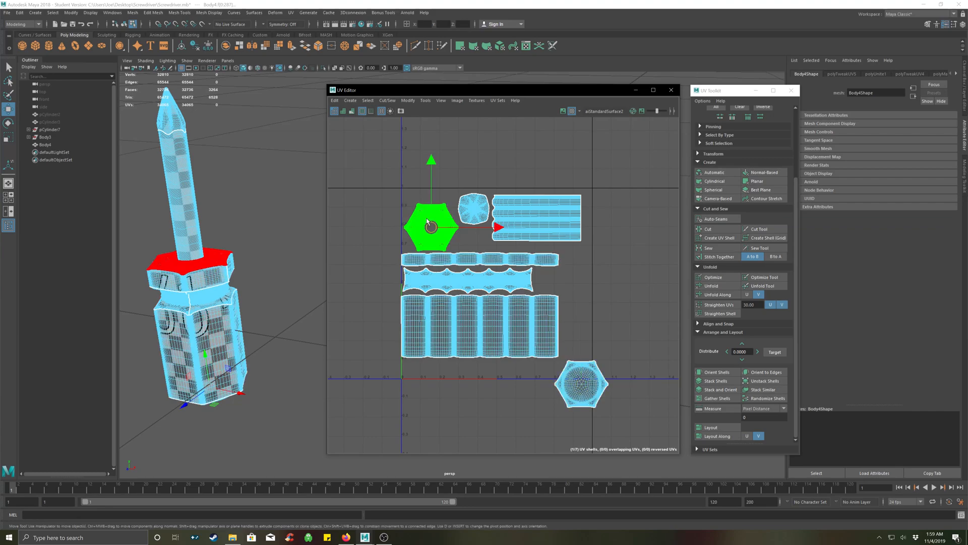
pyautogui.moveTo(432, 203); pyautogui.dragTo(426, 199)
pyautogui.moveTo(588, 189); pyautogui.dragTo(424, 234)
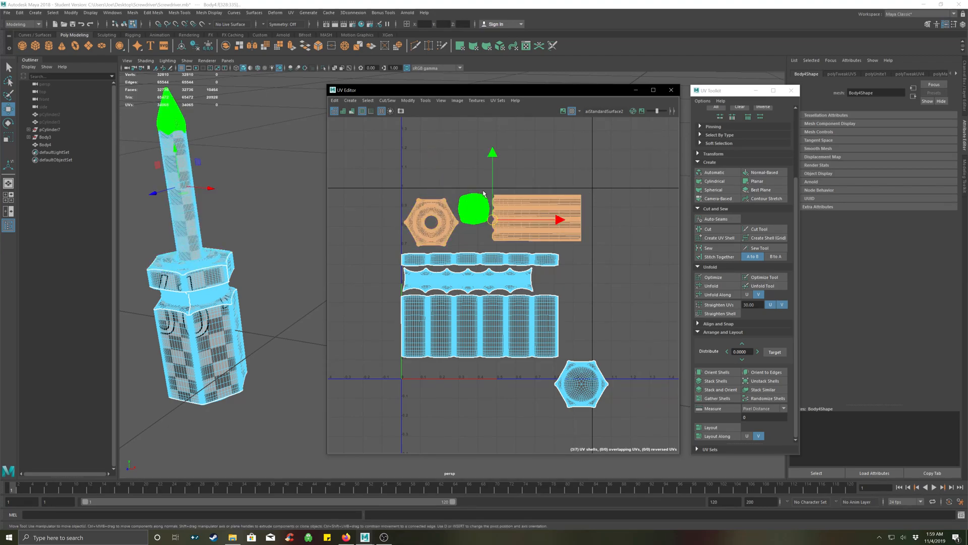
pyautogui.moveTo(491, 190); pyautogui.dragTo(491, 187)
pyautogui.click(537, 202)
pyautogui.moveTo(537, 185); pyautogui.dragTo(536, 184)
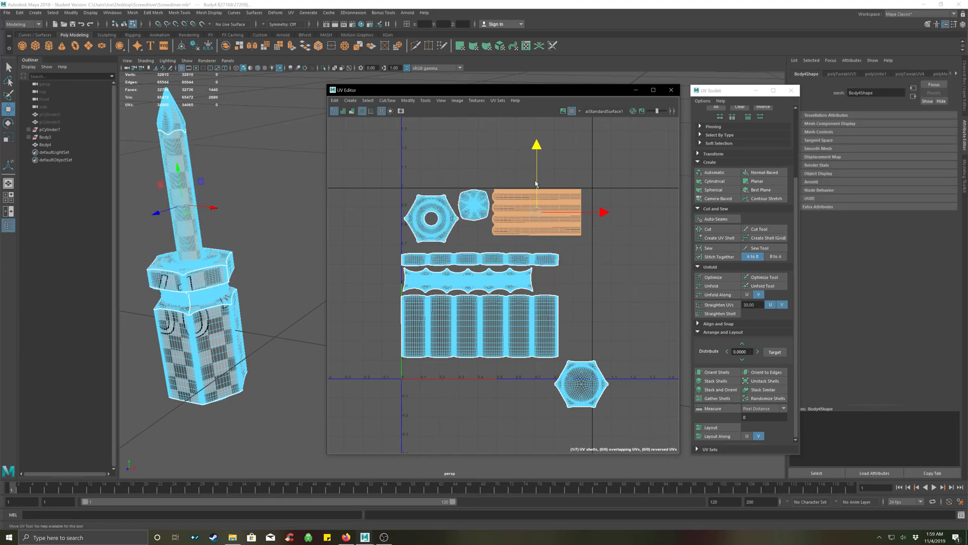
pyautogui.click(430, 205)
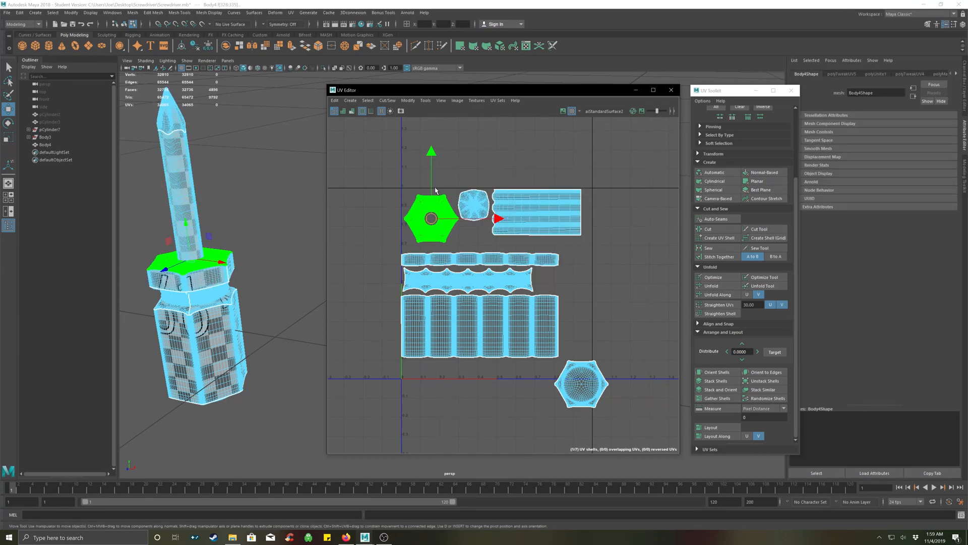
pyautogui.moveTo(432, 189); pyautogui.dragTo(432, 184)
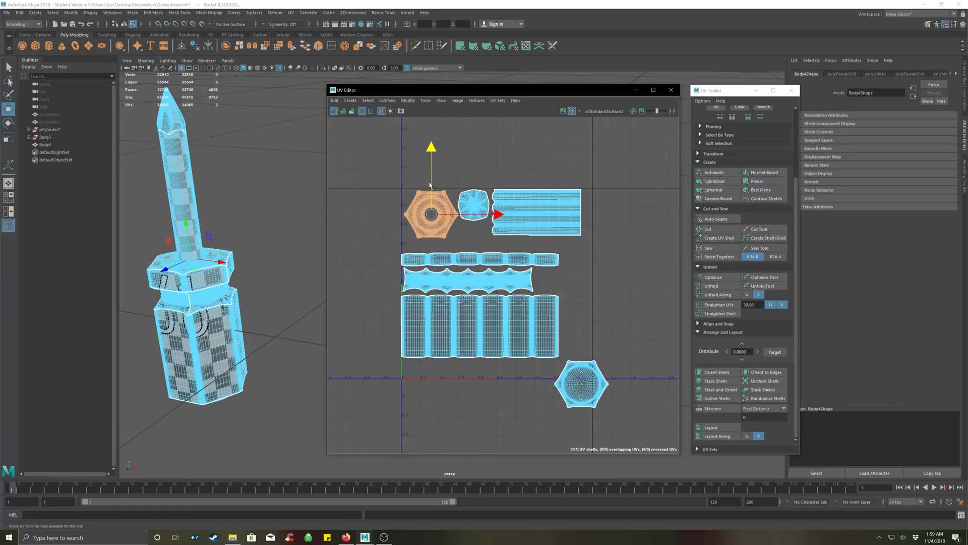
pyautogui.moveTo(474, 212); pyautogui.dragTo(473, 212)
# Move the collar strip, scalloped neck strip and handle shell up together beneath the top row, then close the small gaps between them.
pyautogui.click(487, 257)
pyautogui.moveTo(571, 252); pyautogui.dragTo(444, 332)
pyautogui.moveTo(477, 252); pyautogui.dragTo(477, 239)
pyautogui.click(571, 289)
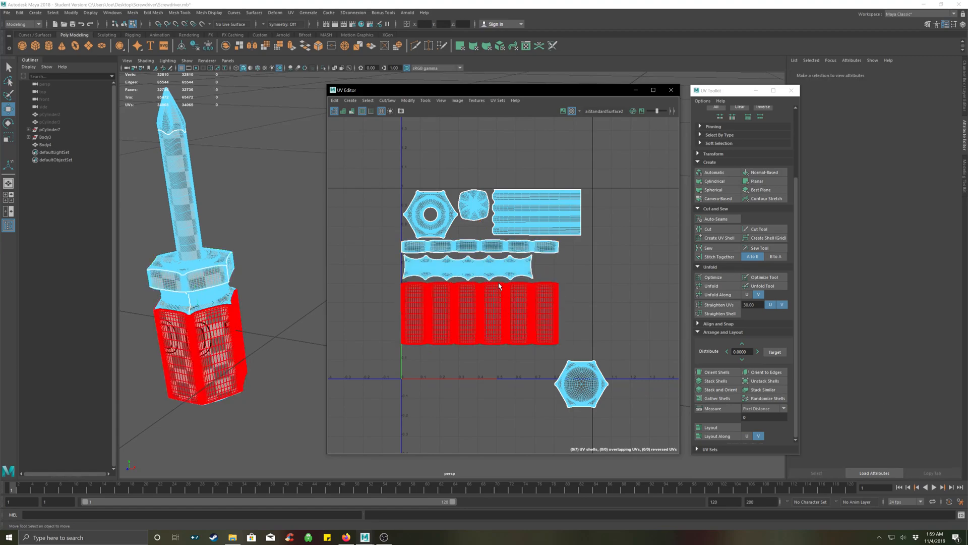
pyautogui.click(484, 258)
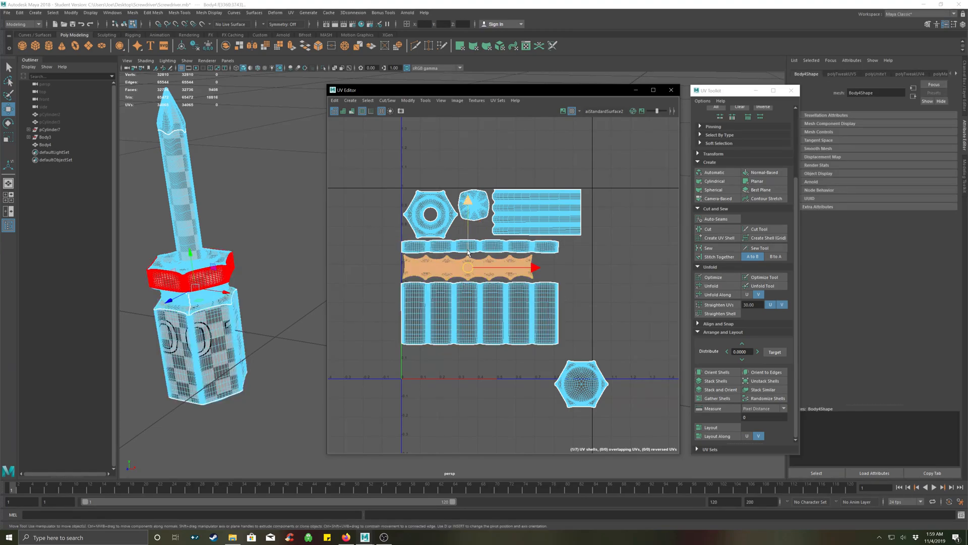
pyautogui.click(468, 253)
pyautogui.moveTo(467, 250); pyautogui.dragTo(467, 250)
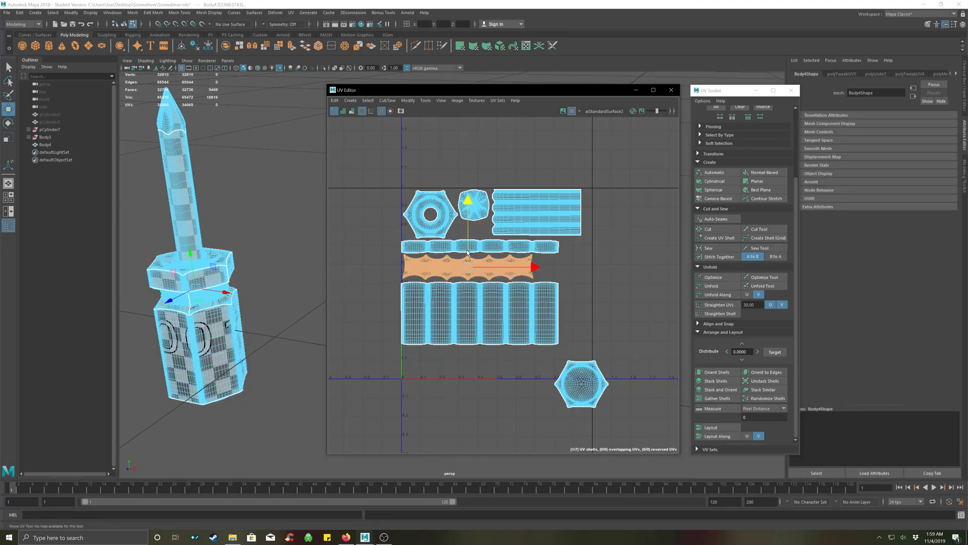
pyautogui.click(468, 298)
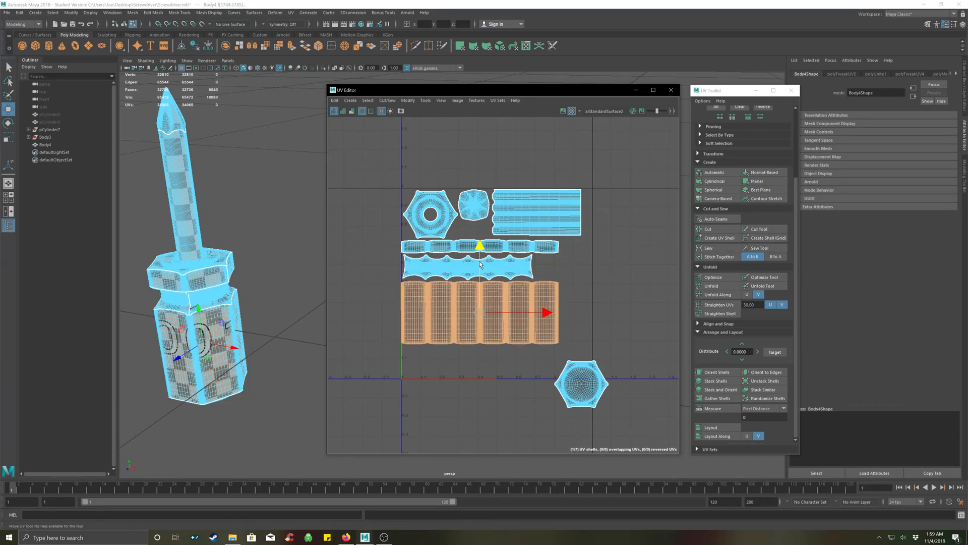
# Move the solid hexagon shell up from the tile's lower-right corner to the space beside the scalloped neck strip.
pyautogui.click(581, 384)
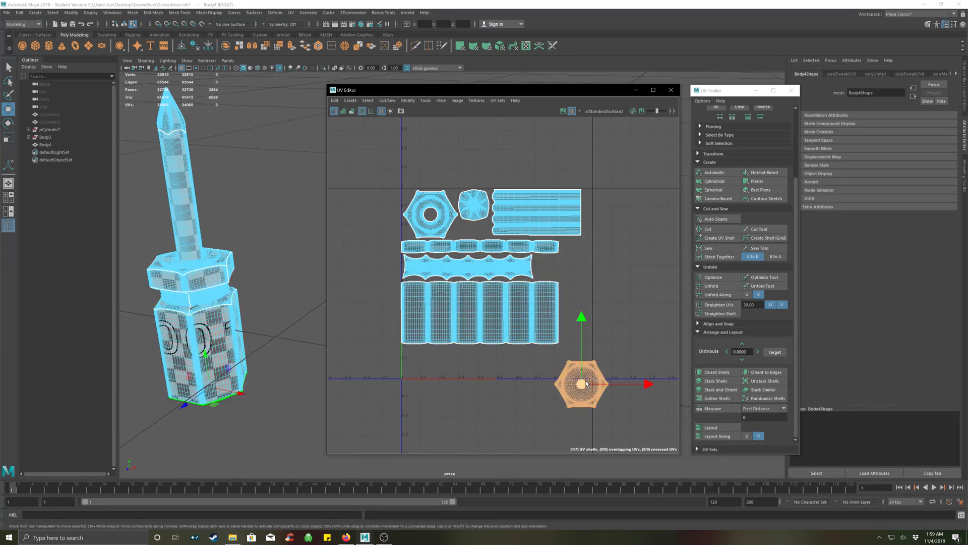
pyautogui.moveTo(584, 382); pyautogui.dragTo(568, 359)
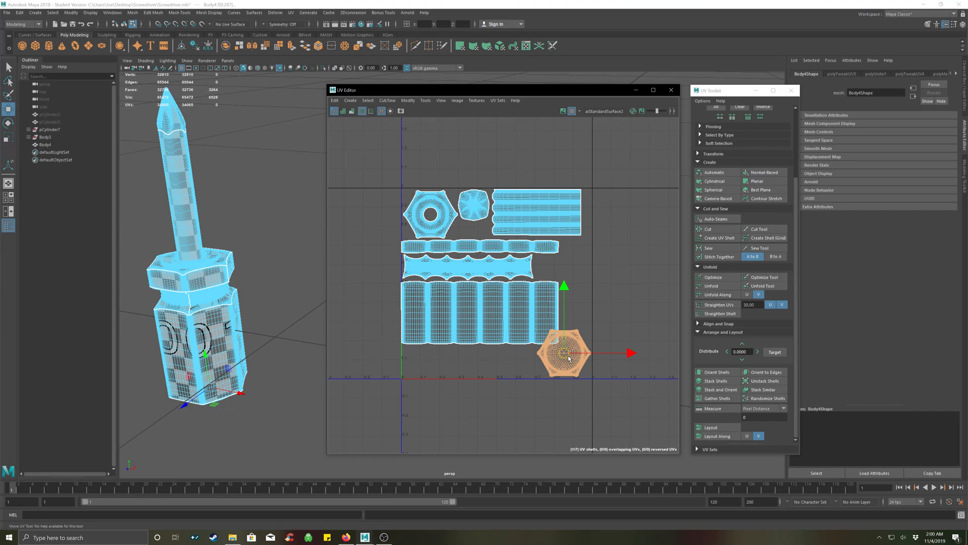
pyautogui.moveTo(569, 358); pyautogui.dragTo(581, 276)
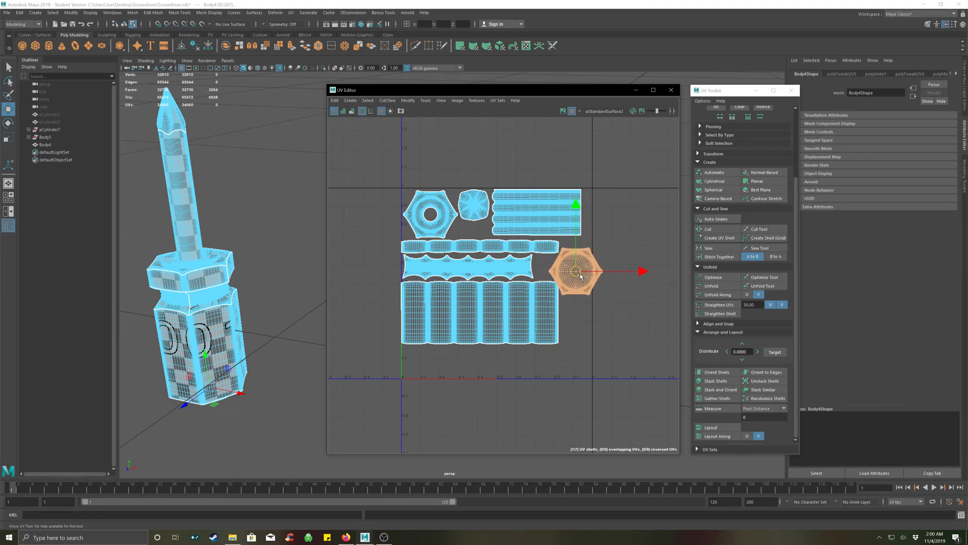
# Lower the handle shell to the tile's bottom edge and center the scalloped neck strip in the gap above it.
pyautogui.click(509, 326)
pyautogui.moveTo(475, 269); pyautogui.dragTo(475, 302)
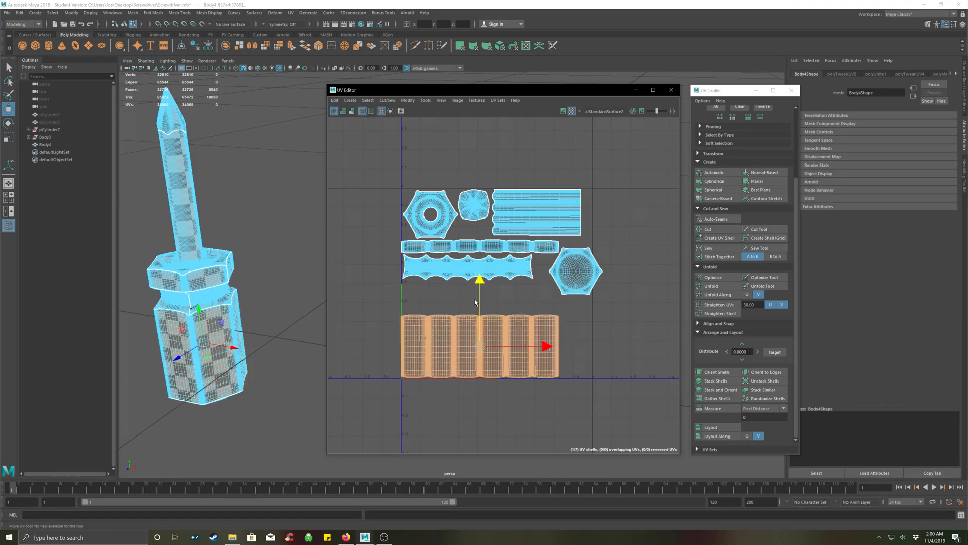
pyautogui.click(461, 269)
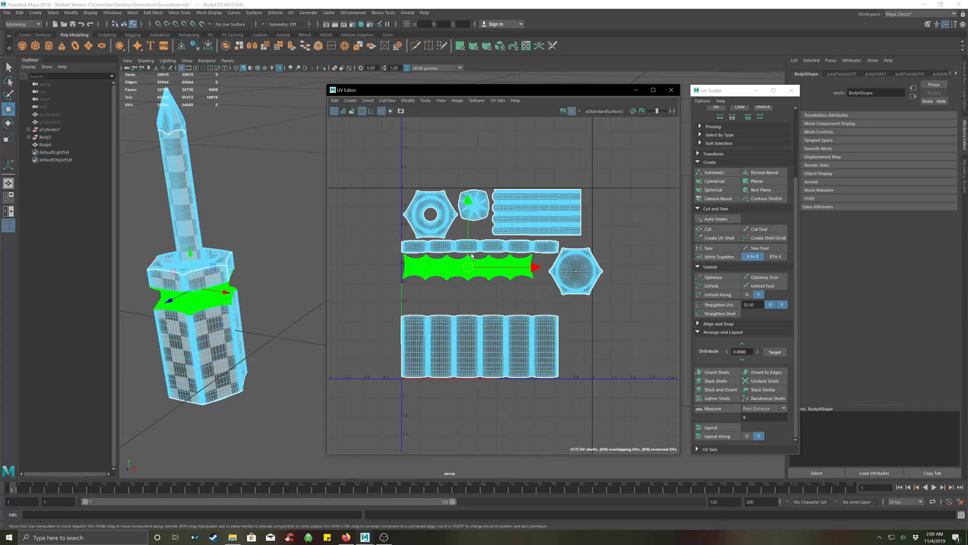
pyautogui.moveTo(468, 255); pyautogui.dragTo(467, 271)
# Bring the solid hexagon shell inside the tile beside the neck strip and raise the handle shell slightly off the bottom edge.
pyautogui.click(571, 277)
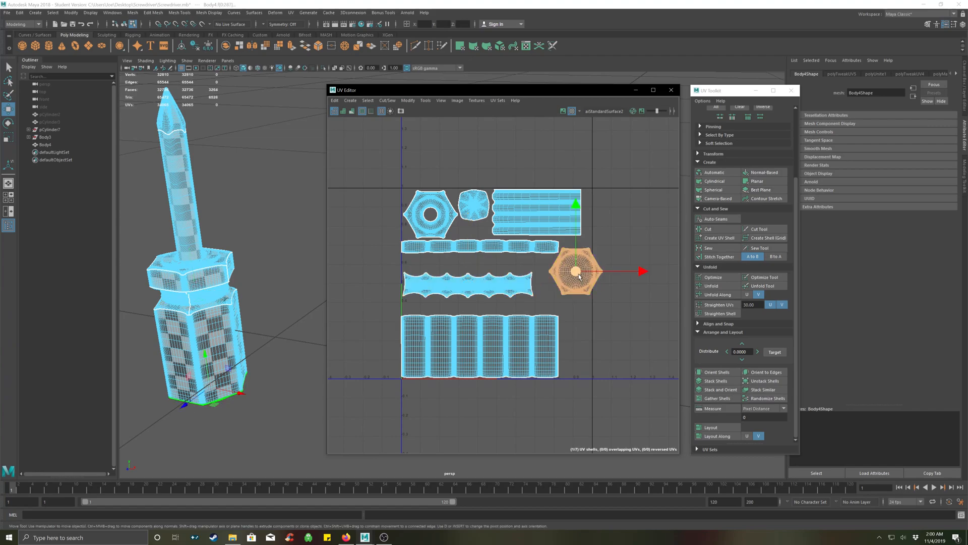
pyautogui.moveTo(571, 277); pyautogui.dragTo(563, 288)
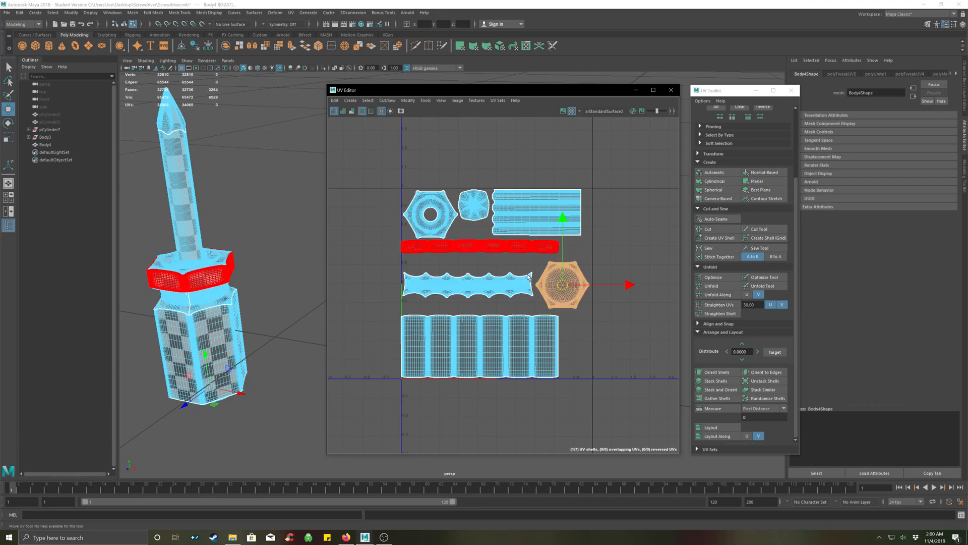
pyautogui.click(587, 338)
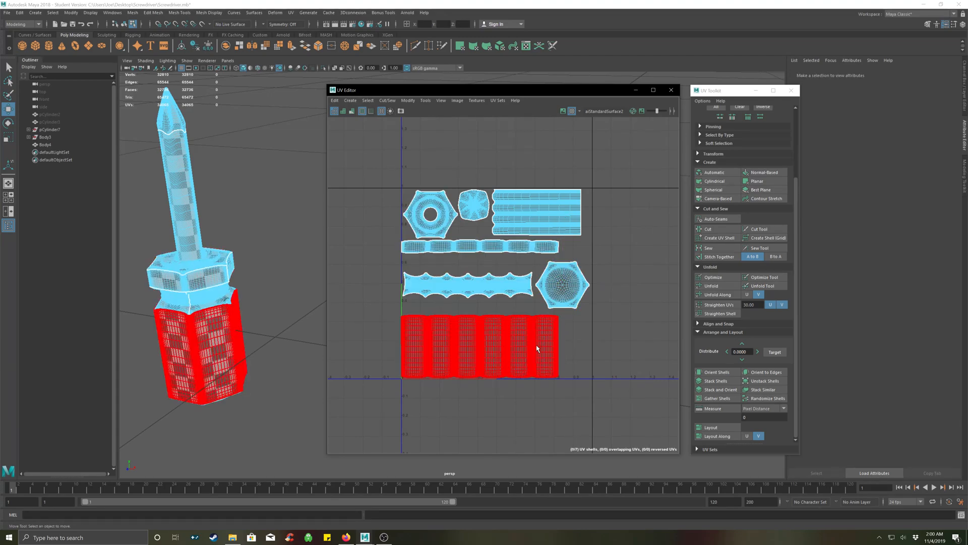
pyautogui.click(479, 325)
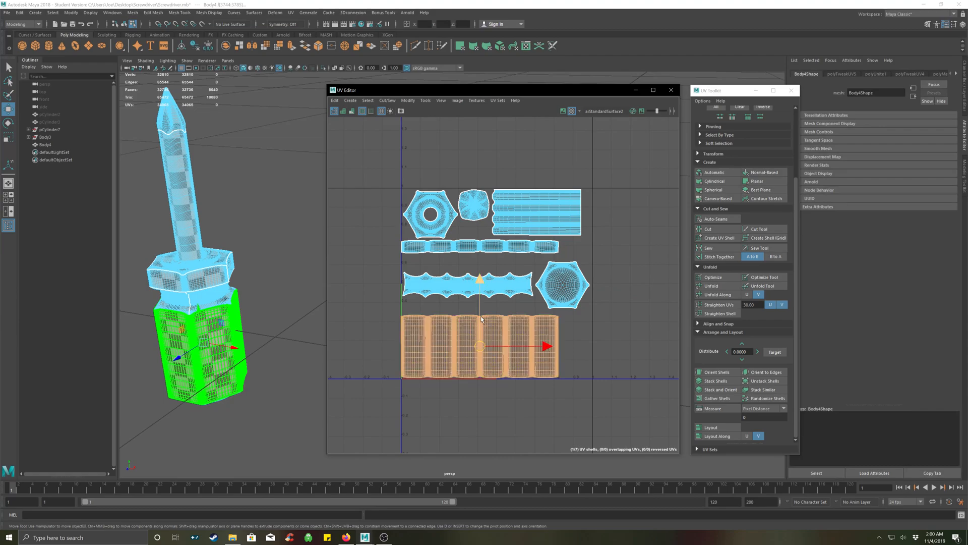
pyautogui.click(580, 343)
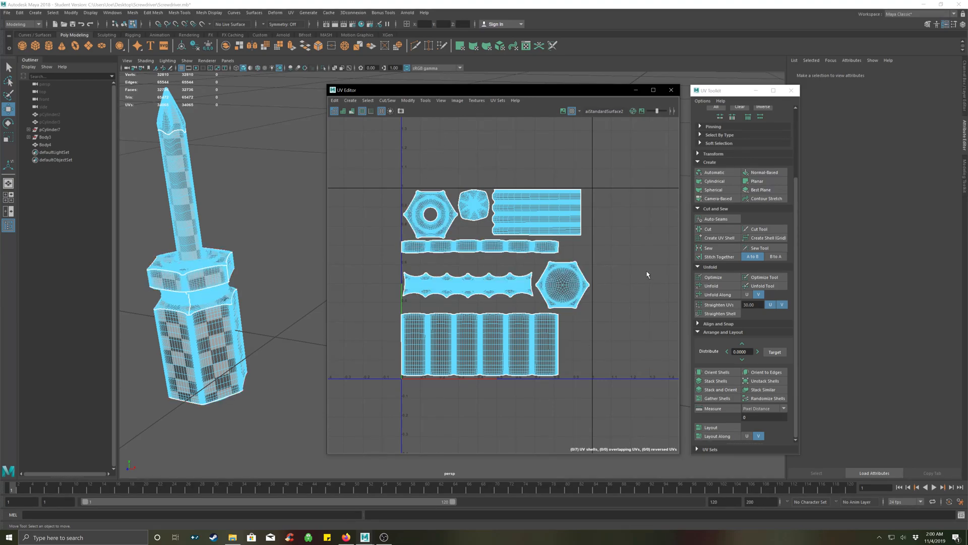
# Return the screwdriver to object mode, deselect it, and close the UV Editor and UV Toolkit.
pyautogui.click(263, 260)
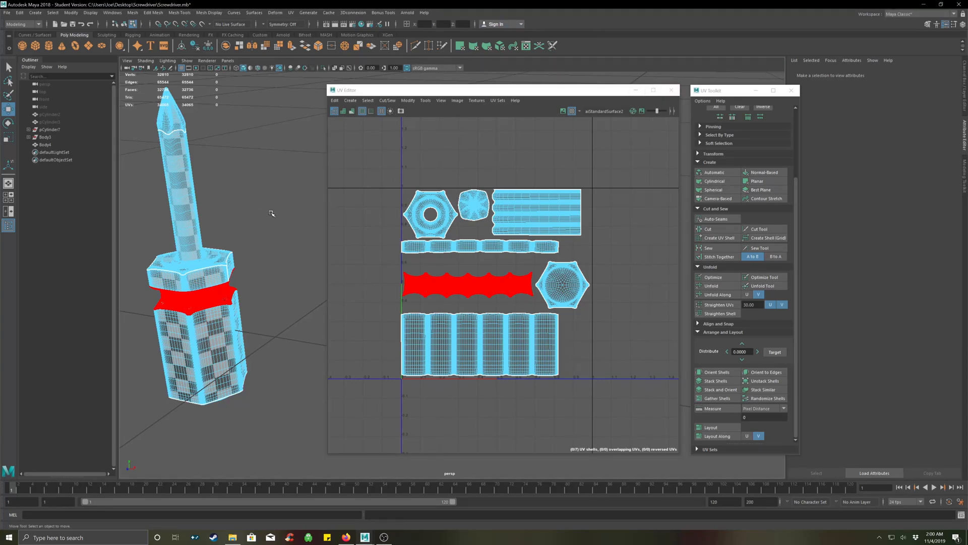
pyautogui.moveTo(287, 208); pyautogui.dragTo(313, 200, button='right')
pyautogui.click(292, 216)
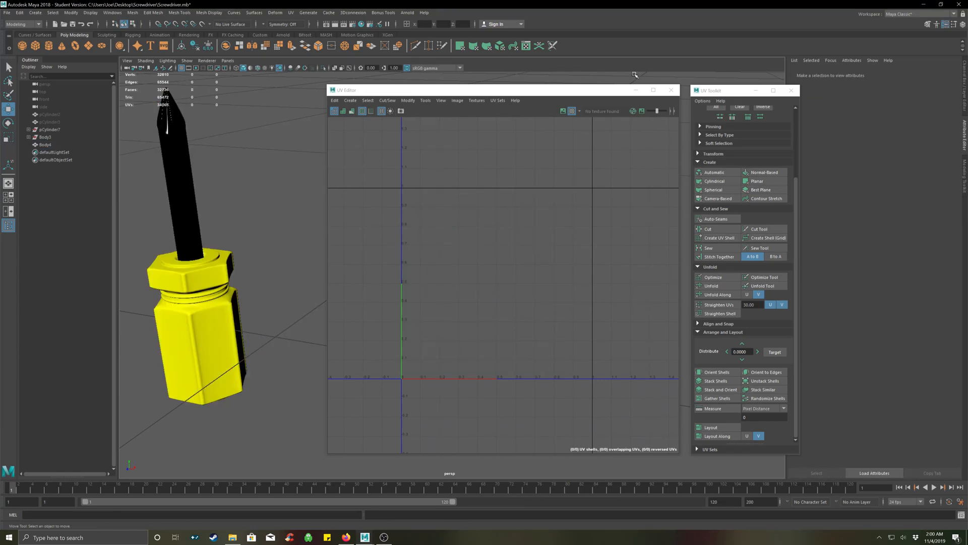
pyautogui.click(671, 90)
pyautogui.click(792, 90)
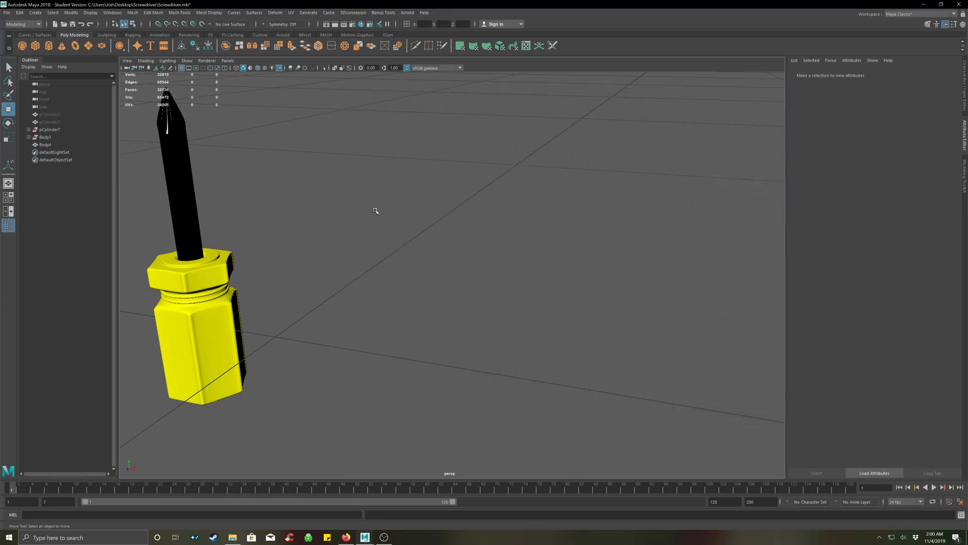
# Frame the screwdriver in the perspective view and select its whole combined mesh.
pyautogui.press('f')
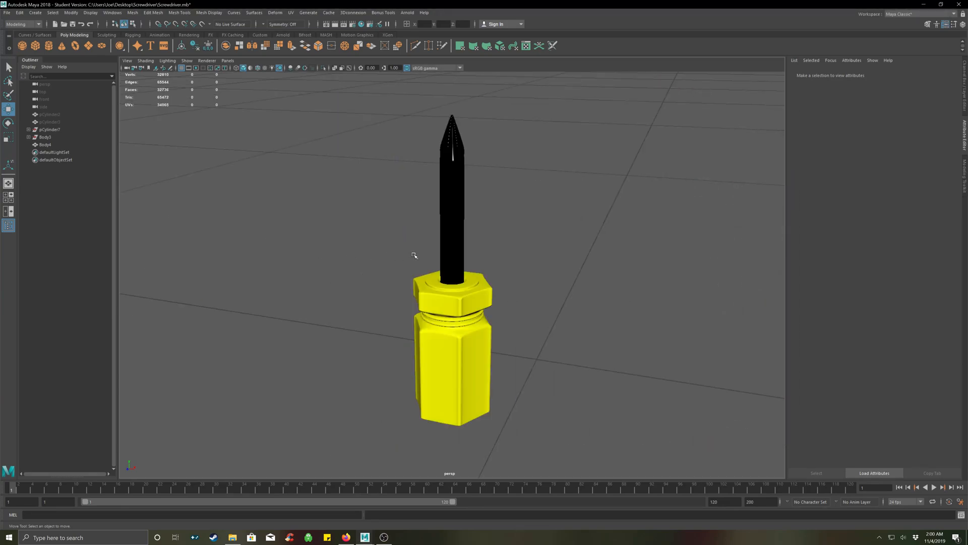
pyautogui.moveTo(524, 250)
pyautogui.keyDown('alt'); pyautogui.mouseDown()
pyautogui.moveTo(521, 266)
pyautogui.moveTo(530, 255)
pyautogui.mouseUp(); pyautogui.keyUp('alt')
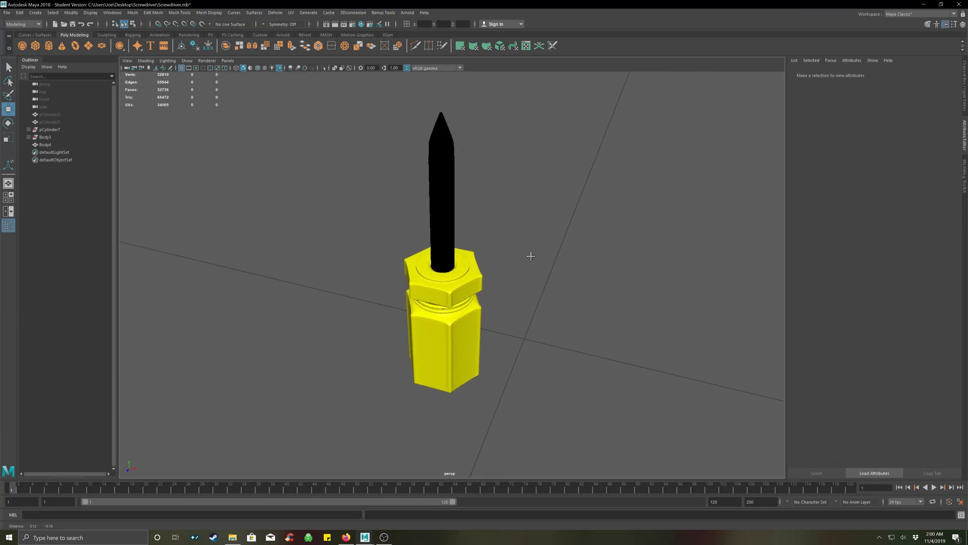
pyautogui.click(433, 267)
pyautogui.keyDown('alt'); pyautogui.moveTo(501, 417); pyautogui.dragTo(491, 394); pyautogui.keyUp('alt')
pyautogui.keyDown('alt'); pyautogui.moveTo(519, 346); pyautogui.dragTo(504, 363, button='middle'); pyautogui.keyUp('alt')
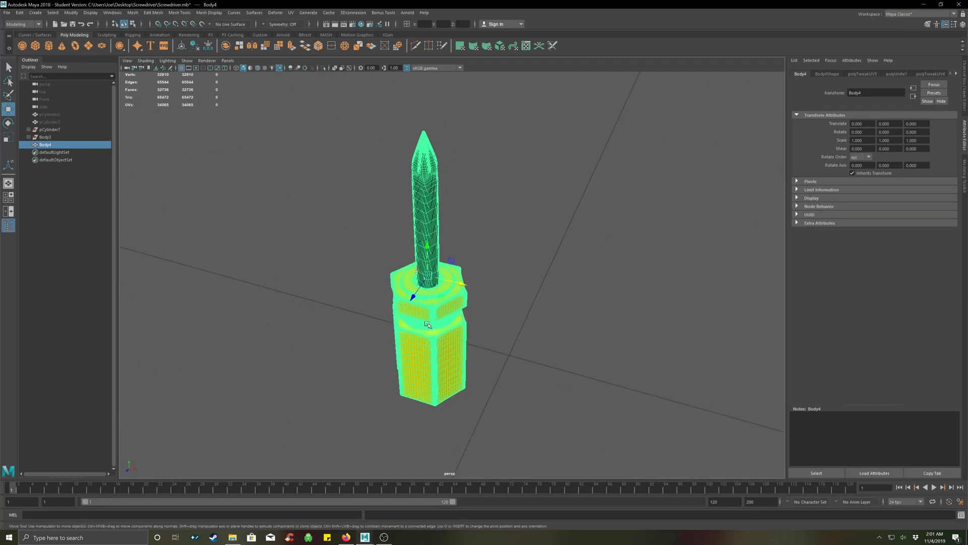